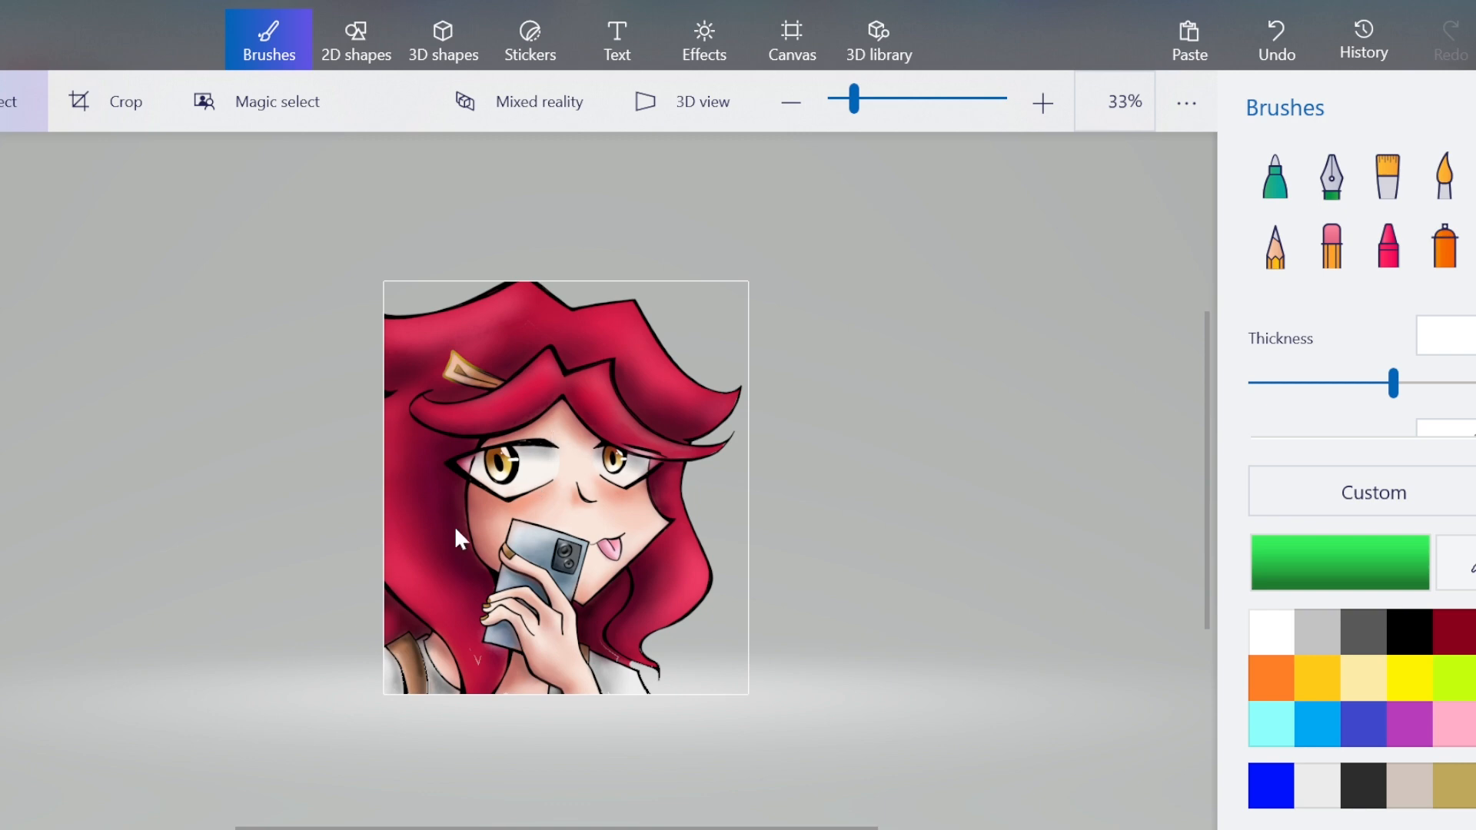
Turn canvas visibility off and back on, and do the same for the transparent canvas setting.
scroll(501, 418, up, 3)
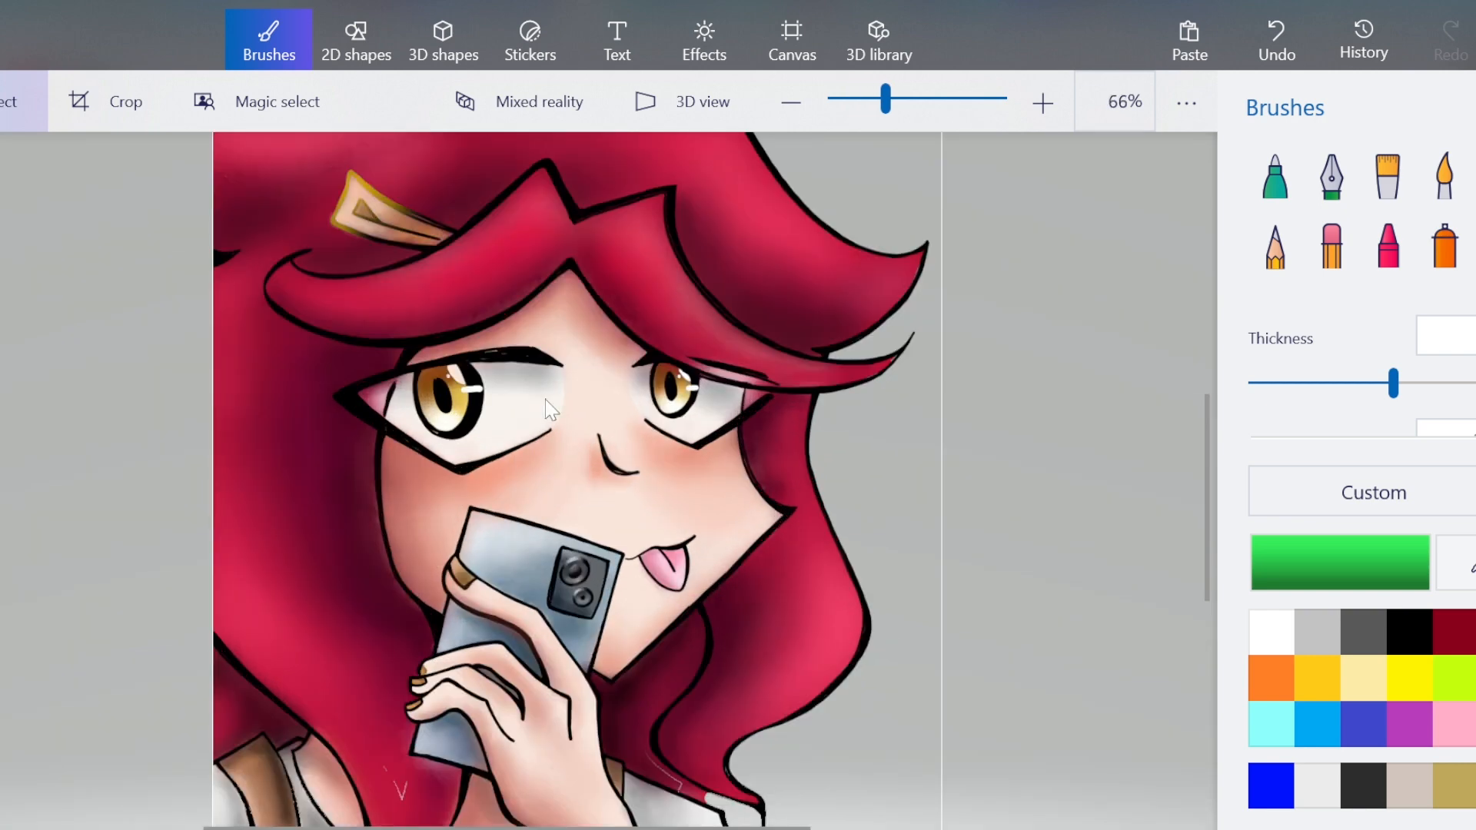
scroll(523, 341, up, 1)
scroll(561, 400, down, 5)
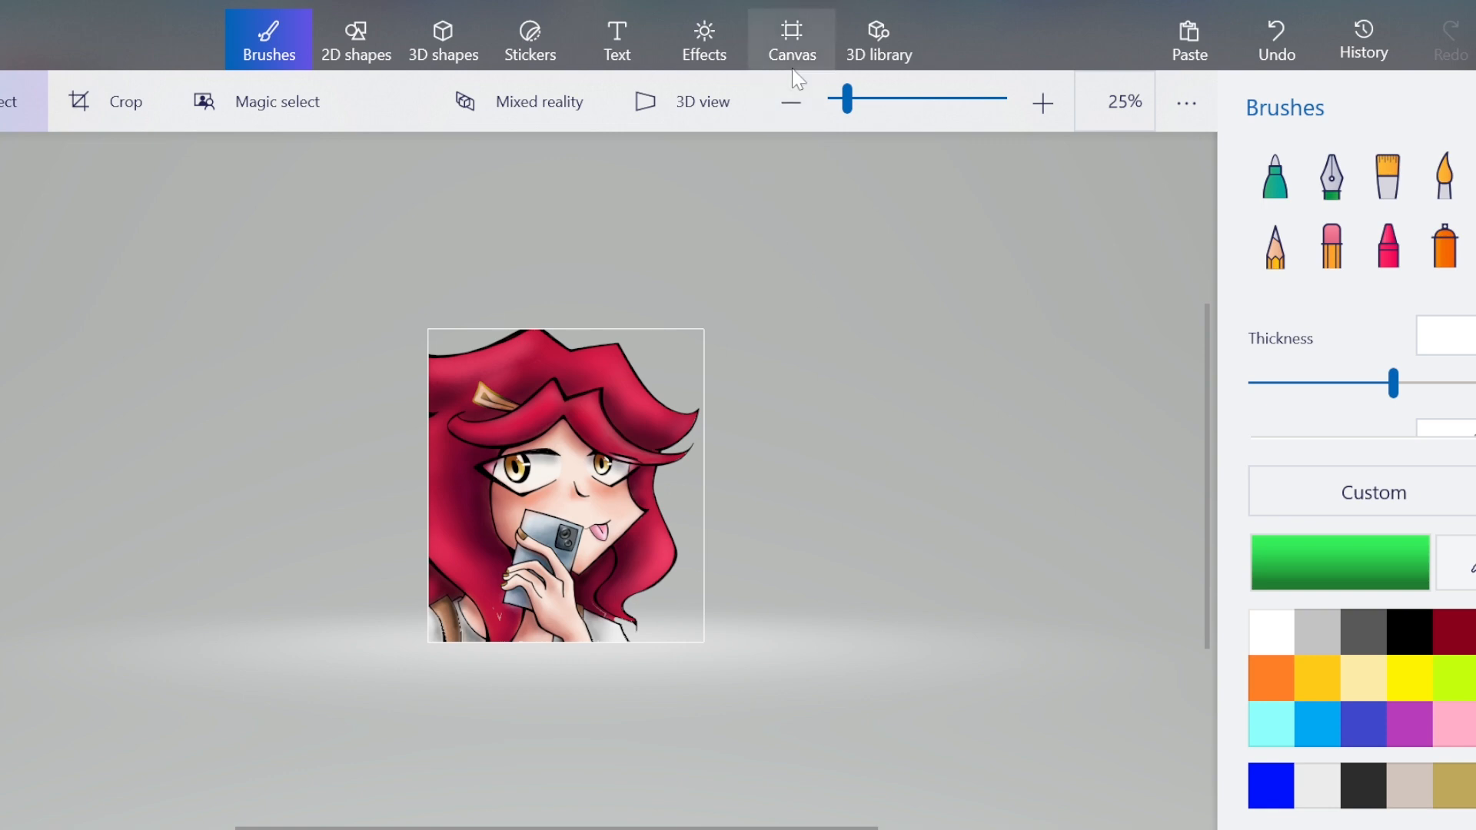
click(829, 32)
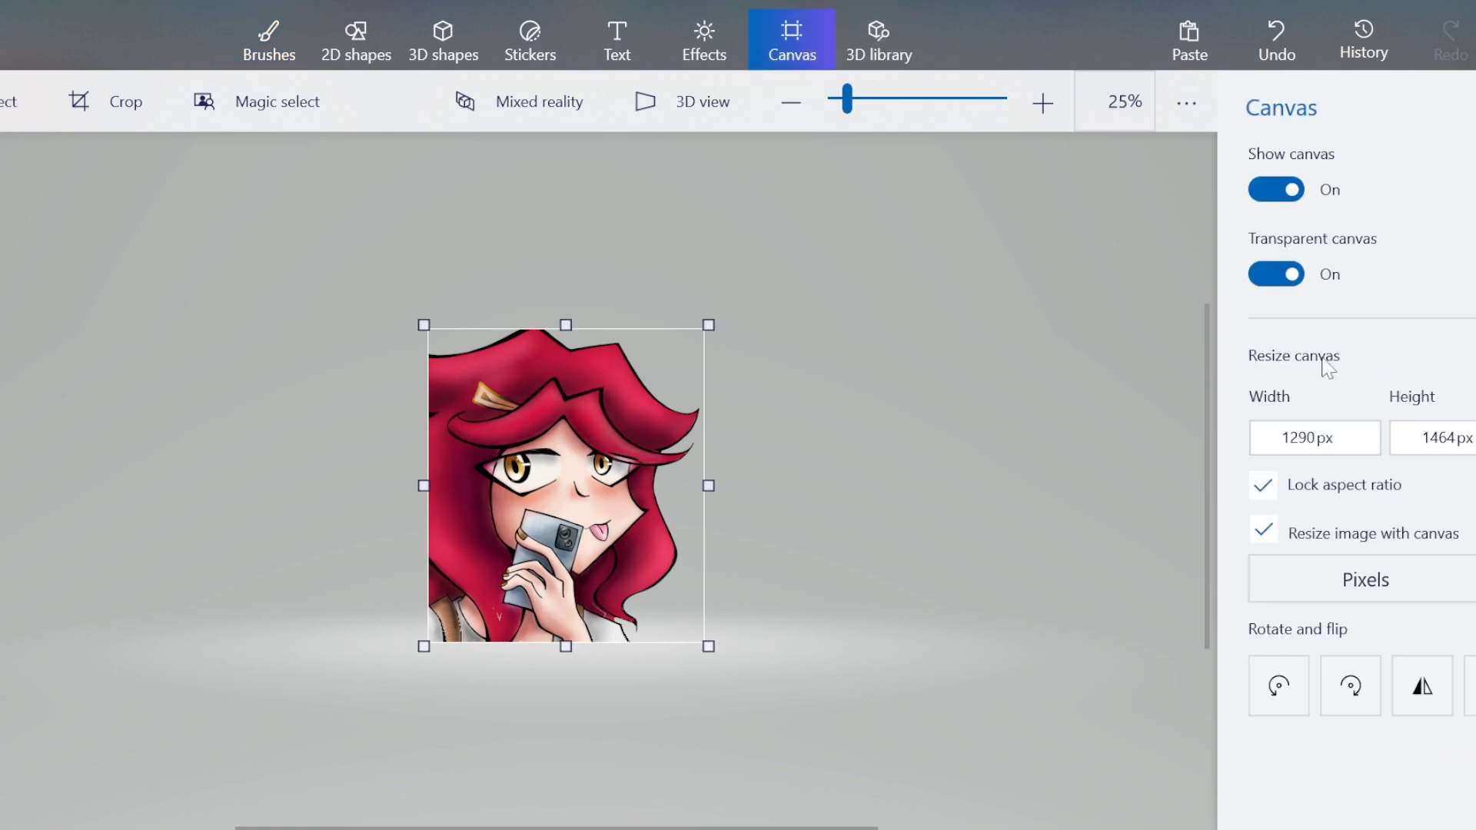
click(1297, 202)
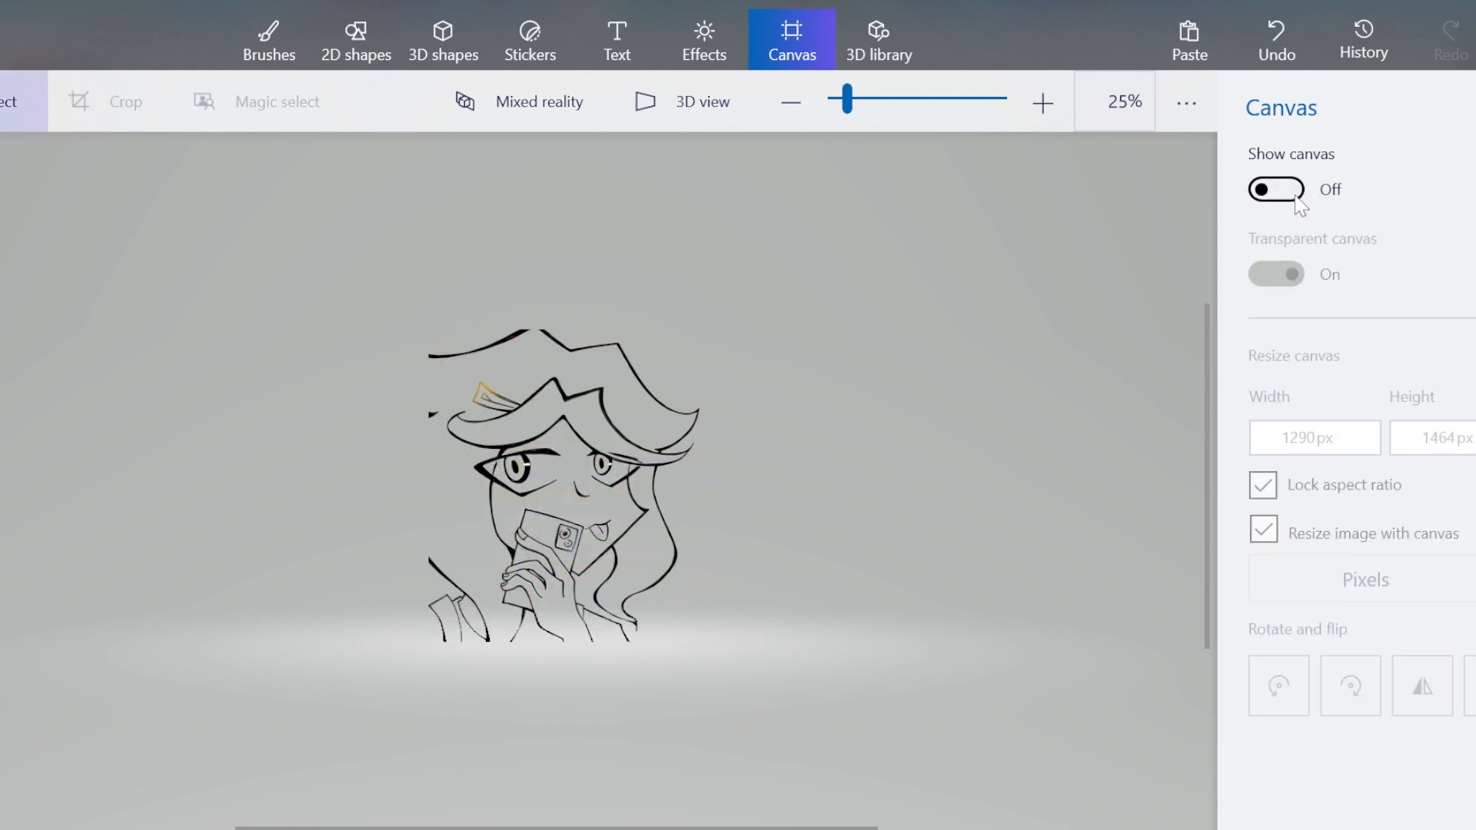
click(1297, 200)
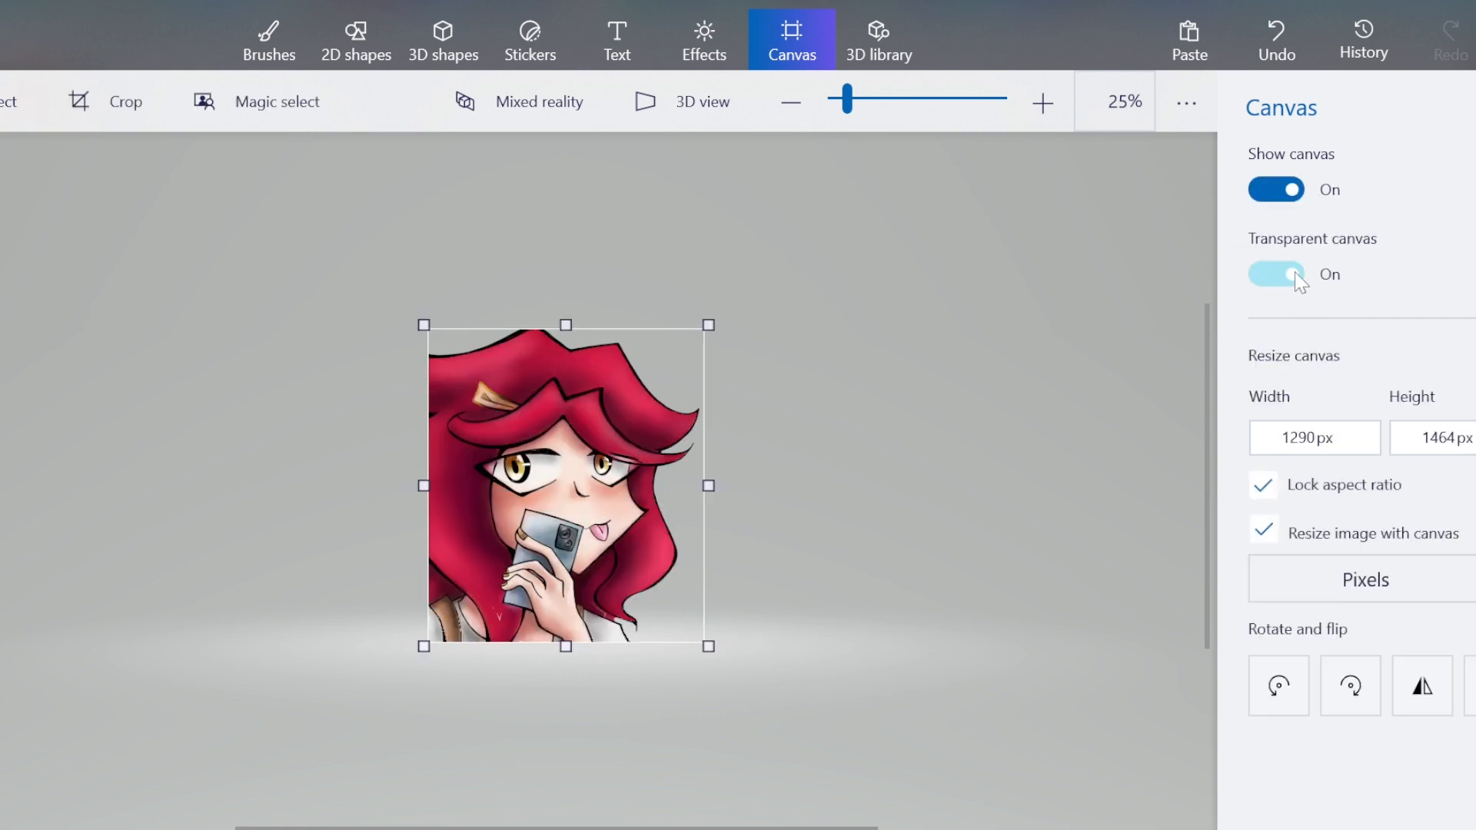
click(1296, 275)
click(1297, 275)
click(1269, 497)
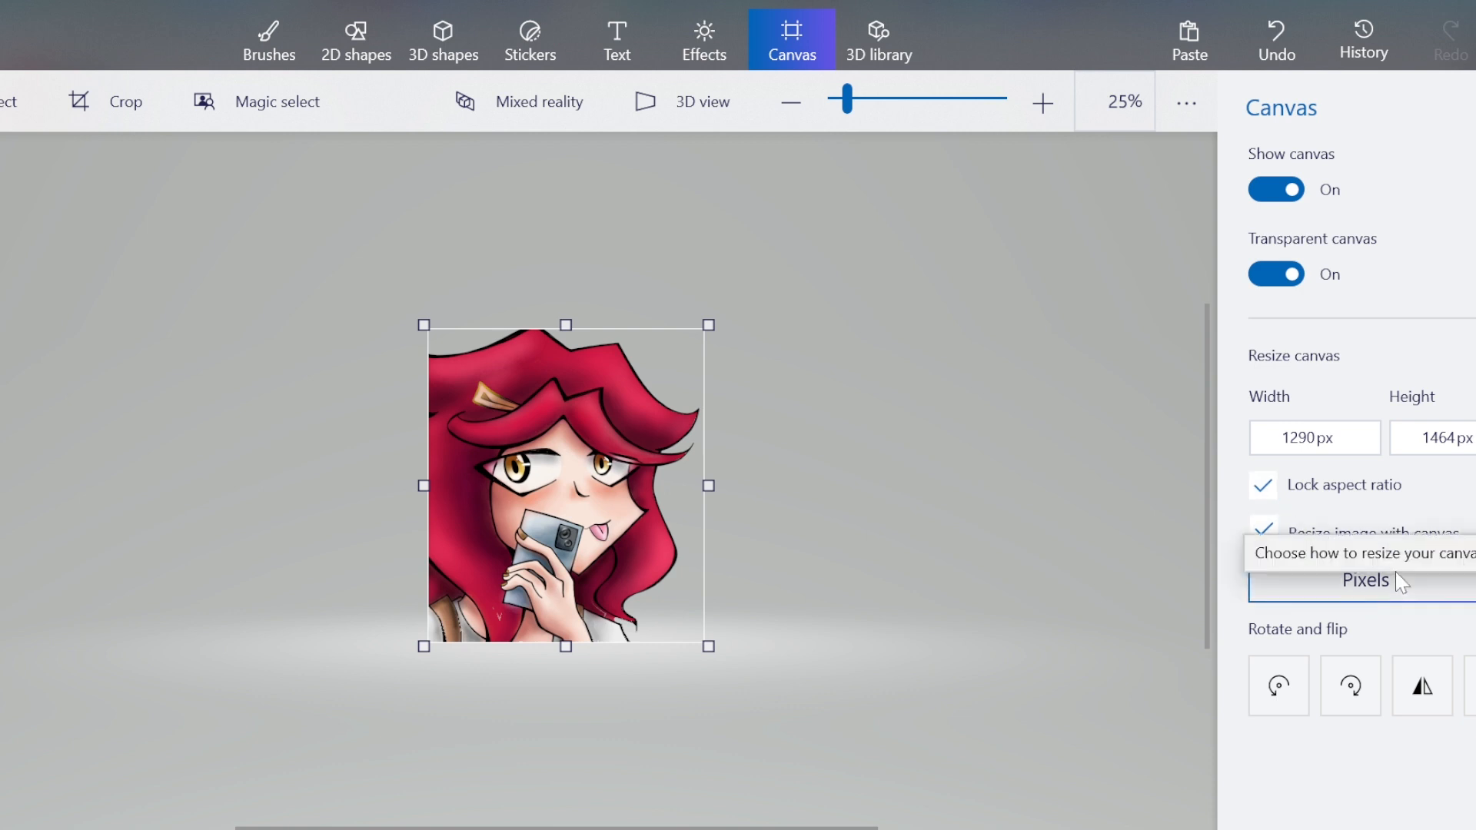
Rotate the canvas clockwise four times, through a full turn.
click(1361, 701)
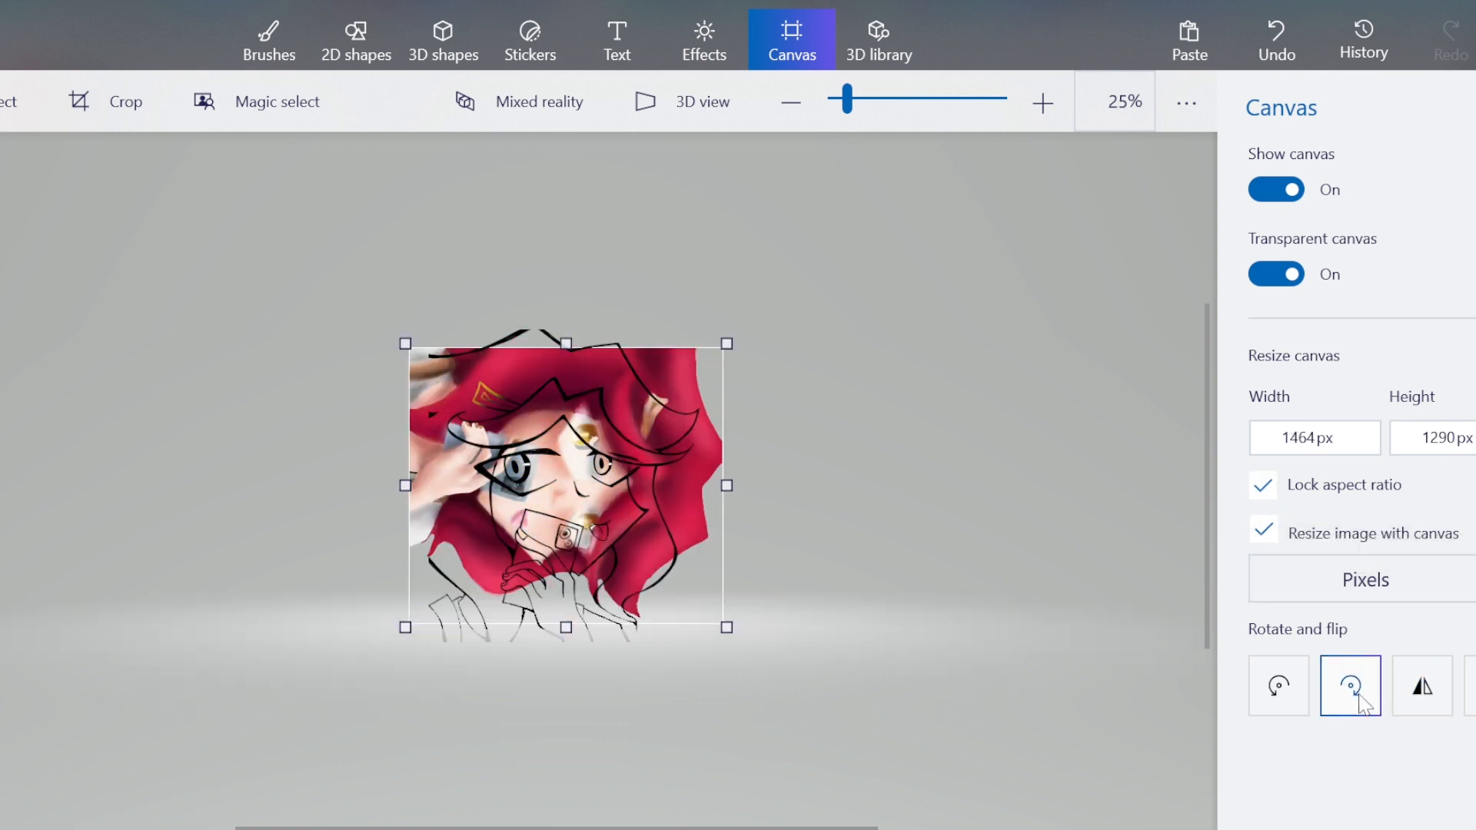
click(1359, 698)
click(1359, 698)
click(1359, 698)
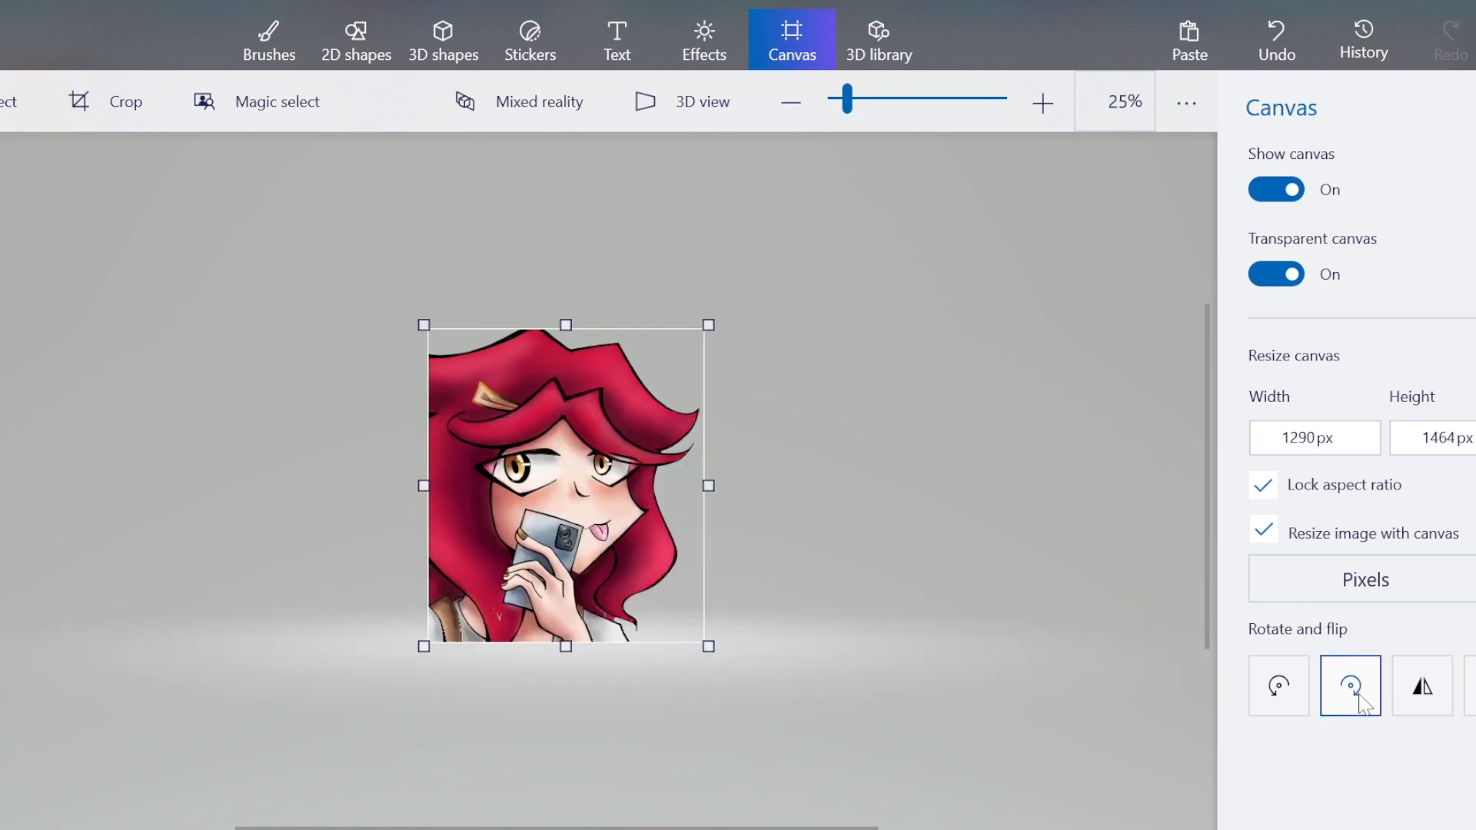
Flip the canvas horizontally twice and vertically twice.
click(1449, 696)
click(1448, 697)
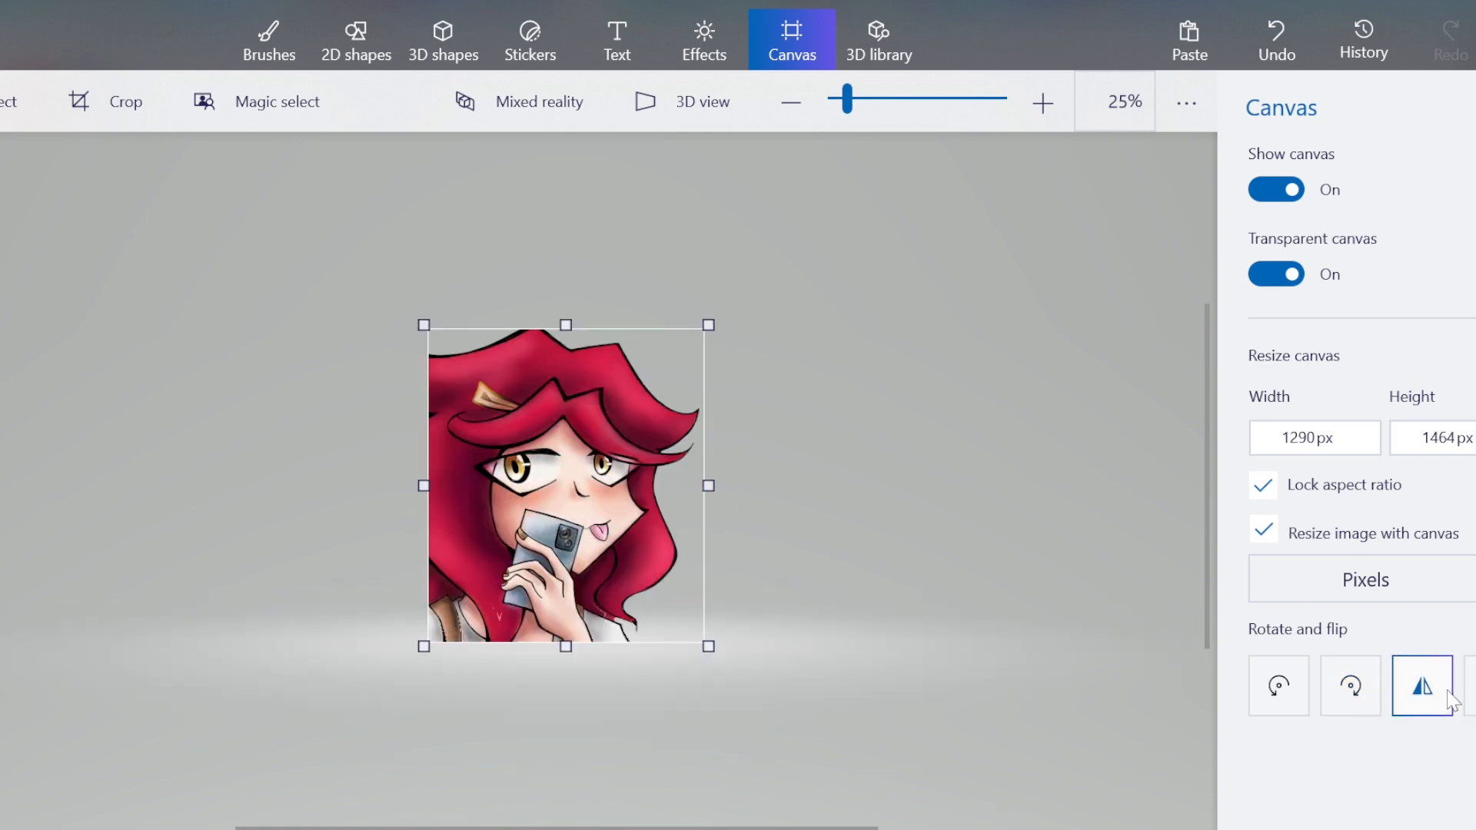
click(1468, 684)
click(1469, 684)
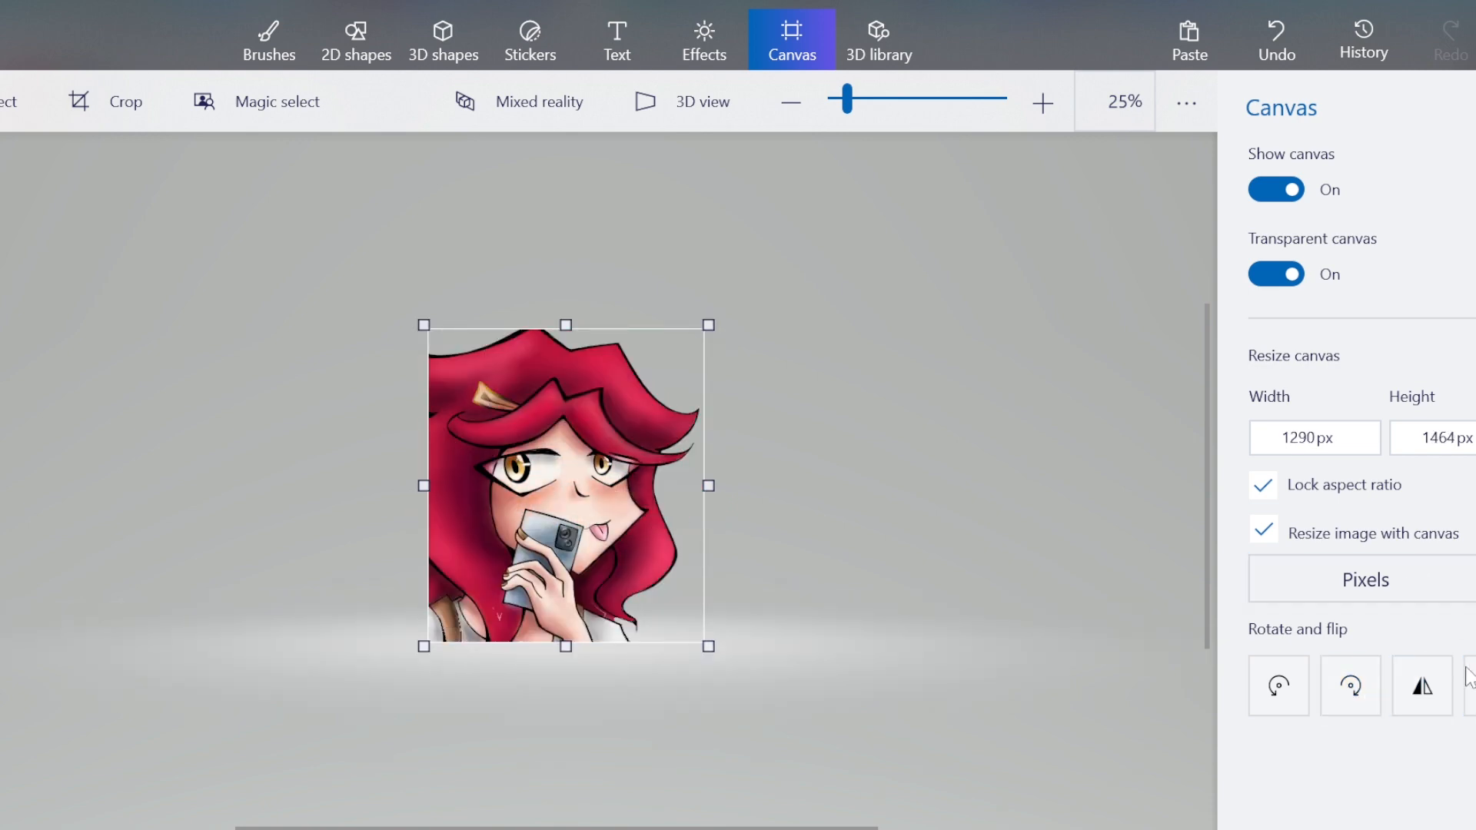
Return to the brush tools and examine the face and line art up close.
click(269, 42)
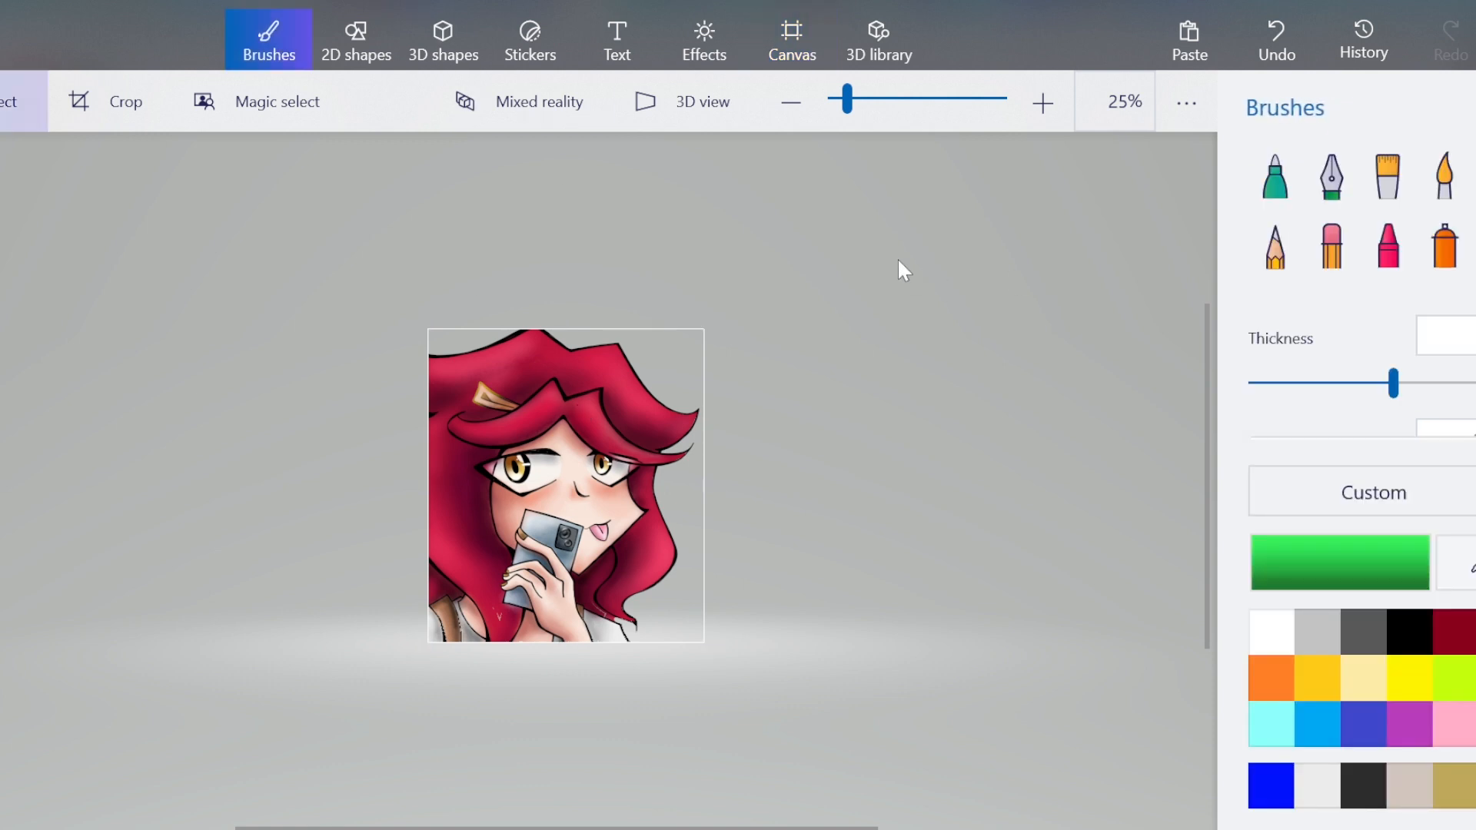
scroll(555, 545, up, 2)
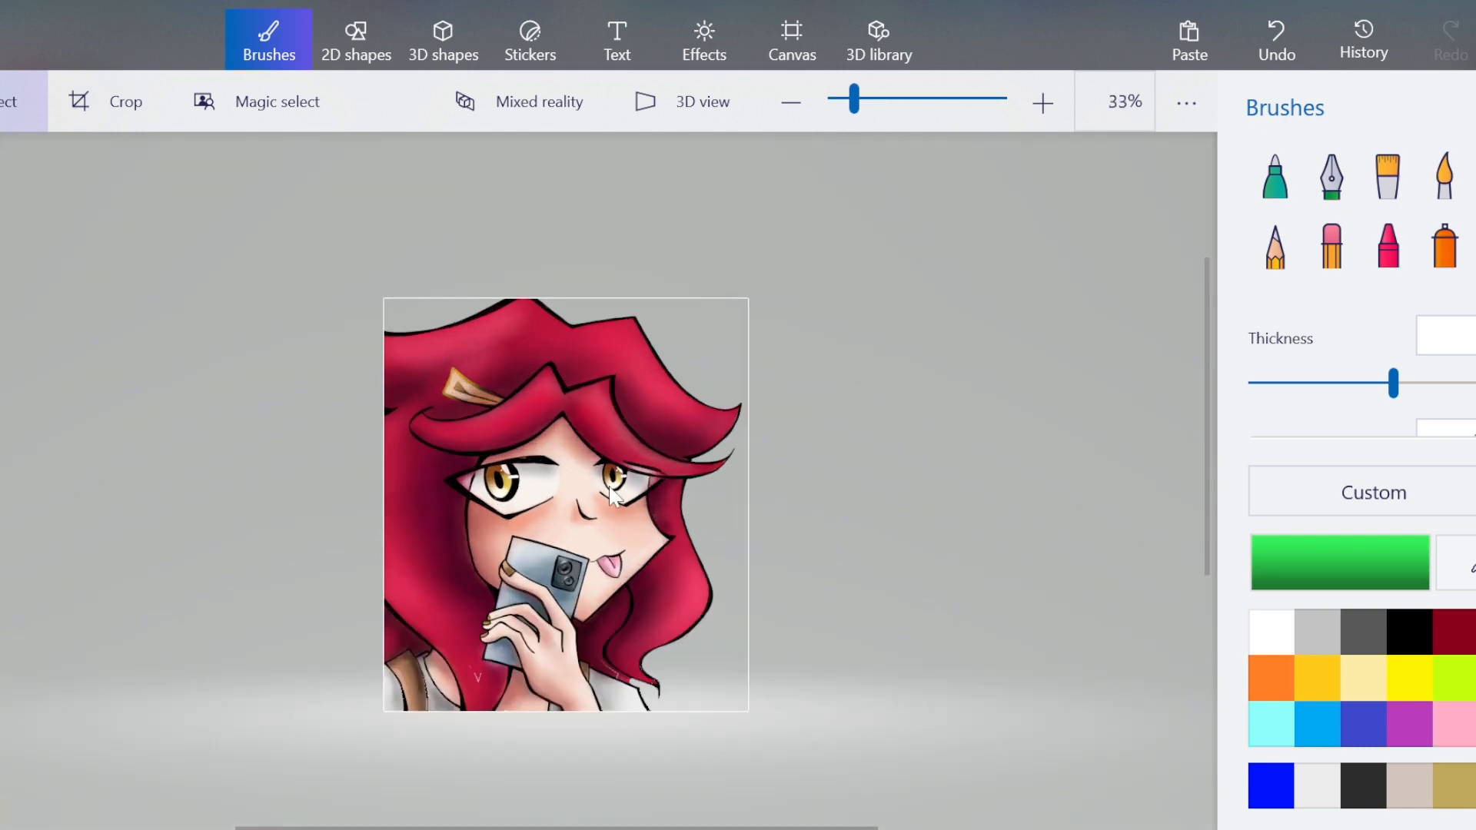
scroll(555, 545, down, 1)
scroll(559, 544, up, 4)
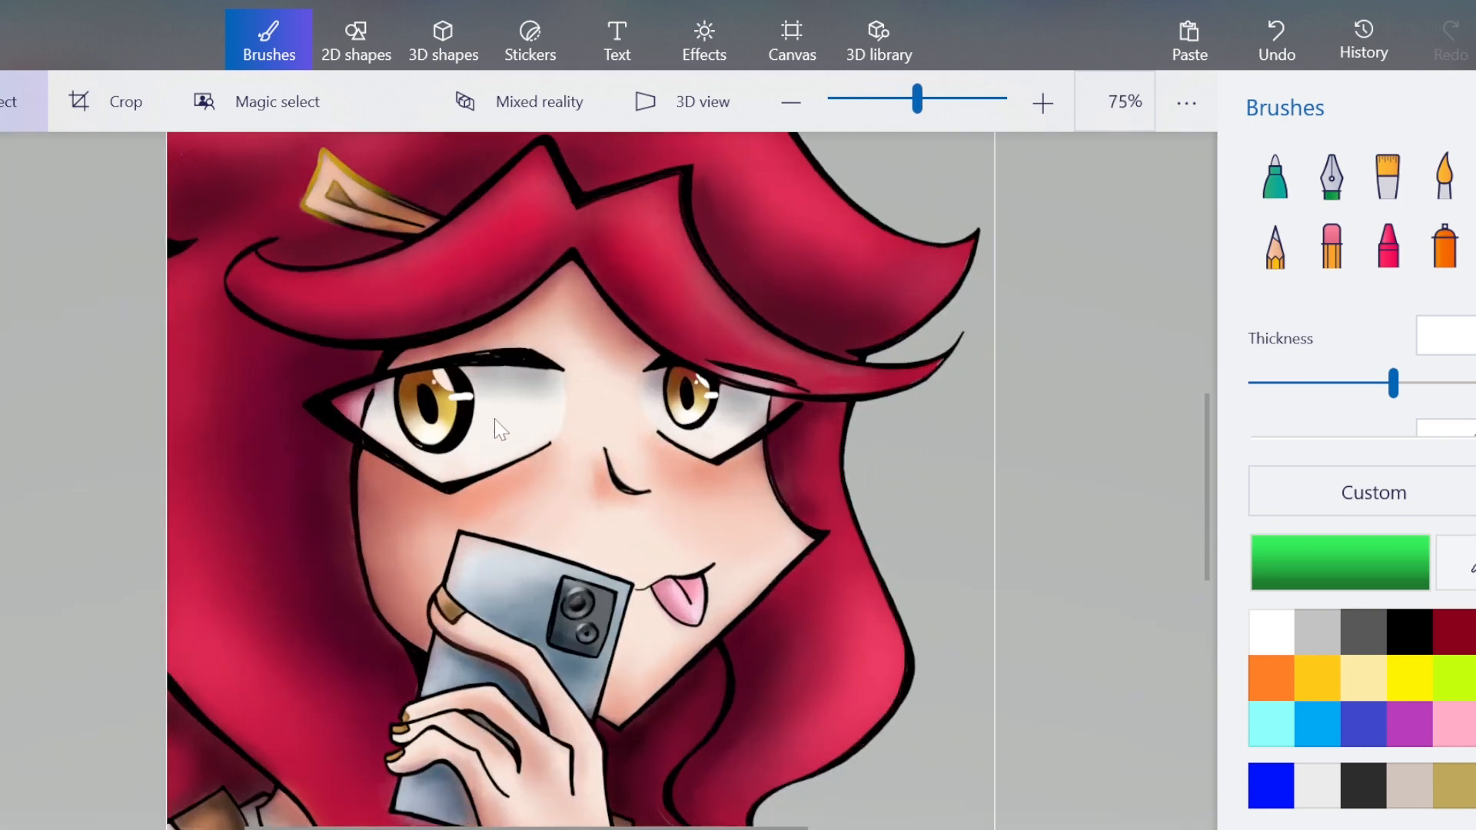
scroll(680, 487, up, 2)
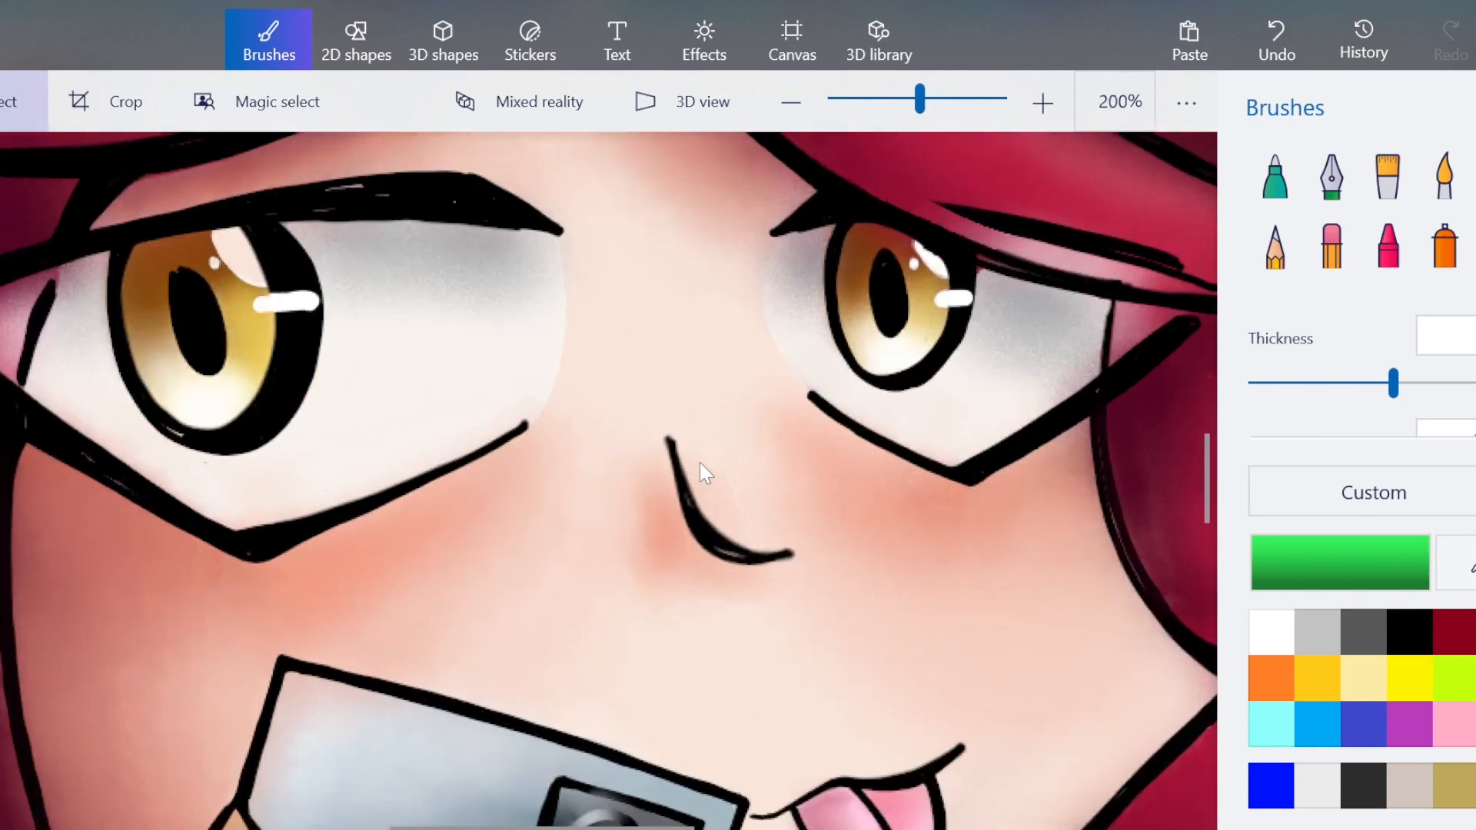
scroll(699, 462, down, 6)
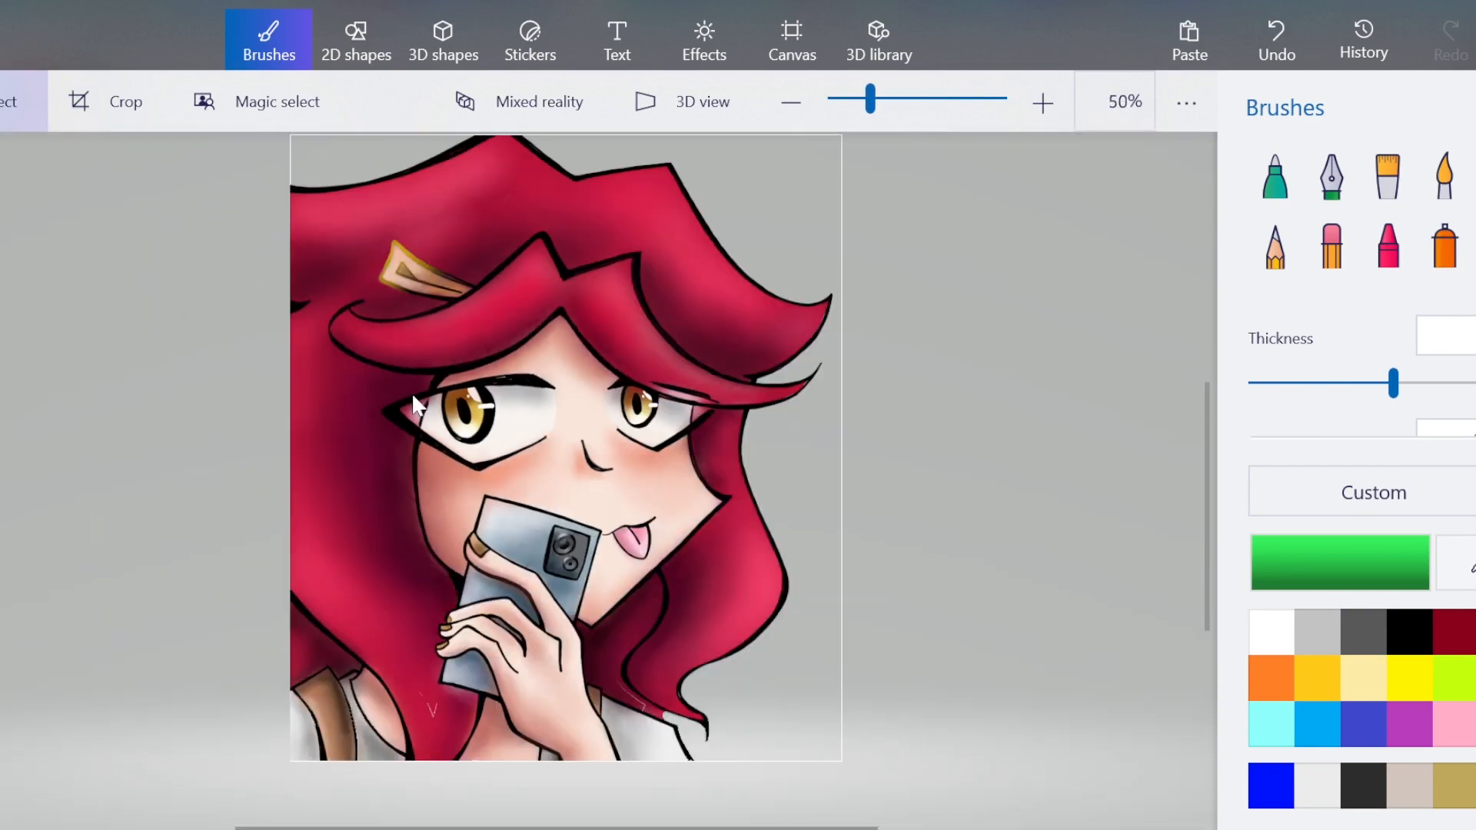
scroll(413, 404, down, 1)
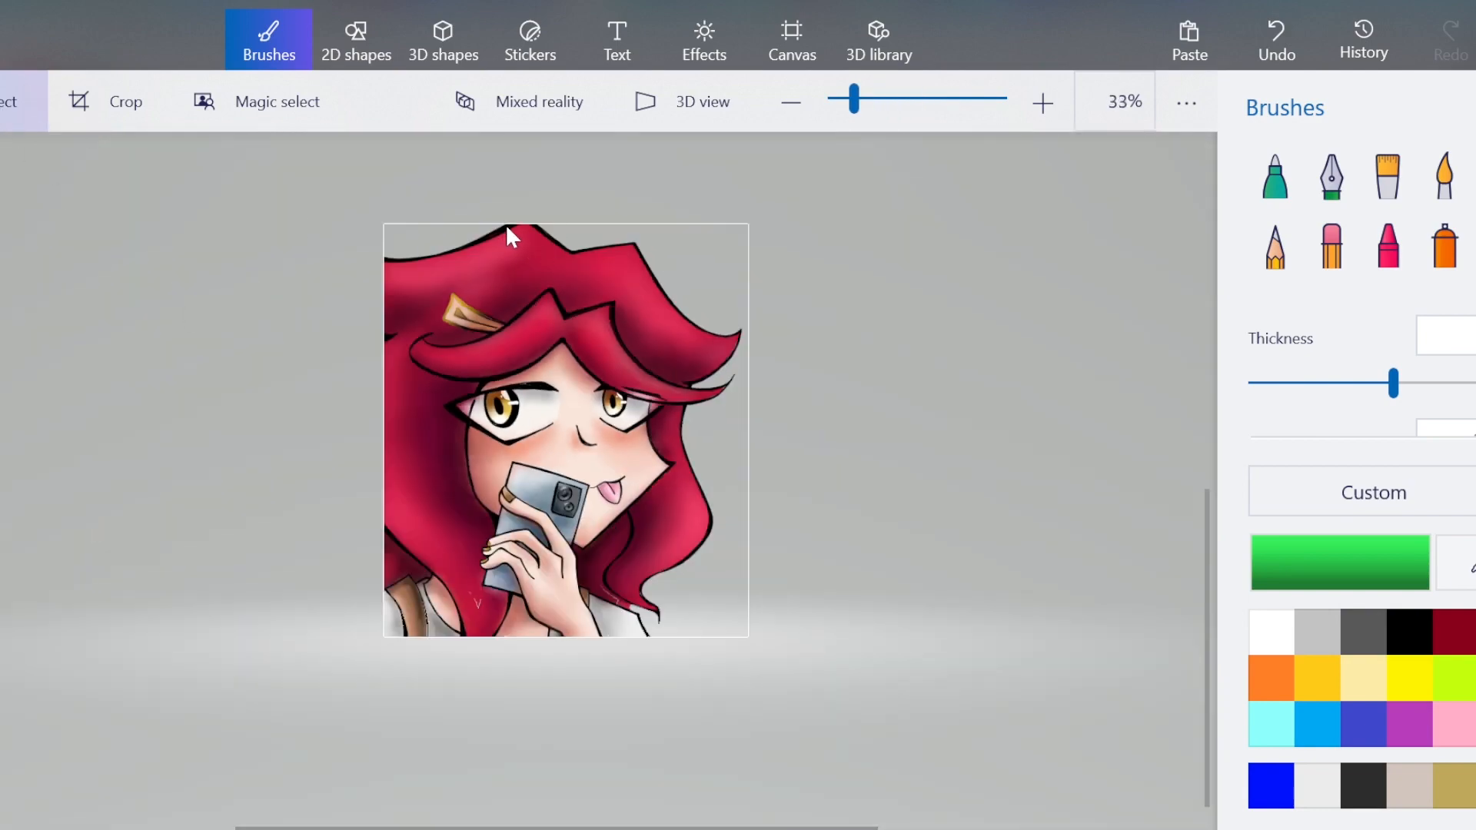
Try moving the line art to the left of the coloured canvas, and undo the move.
key(ctrl+a)
mouse_move(676, 445)
mouse_down()
mouse_move(452, 482)
mouse_move(220, 418)
mouse_up()
click(910, 344)
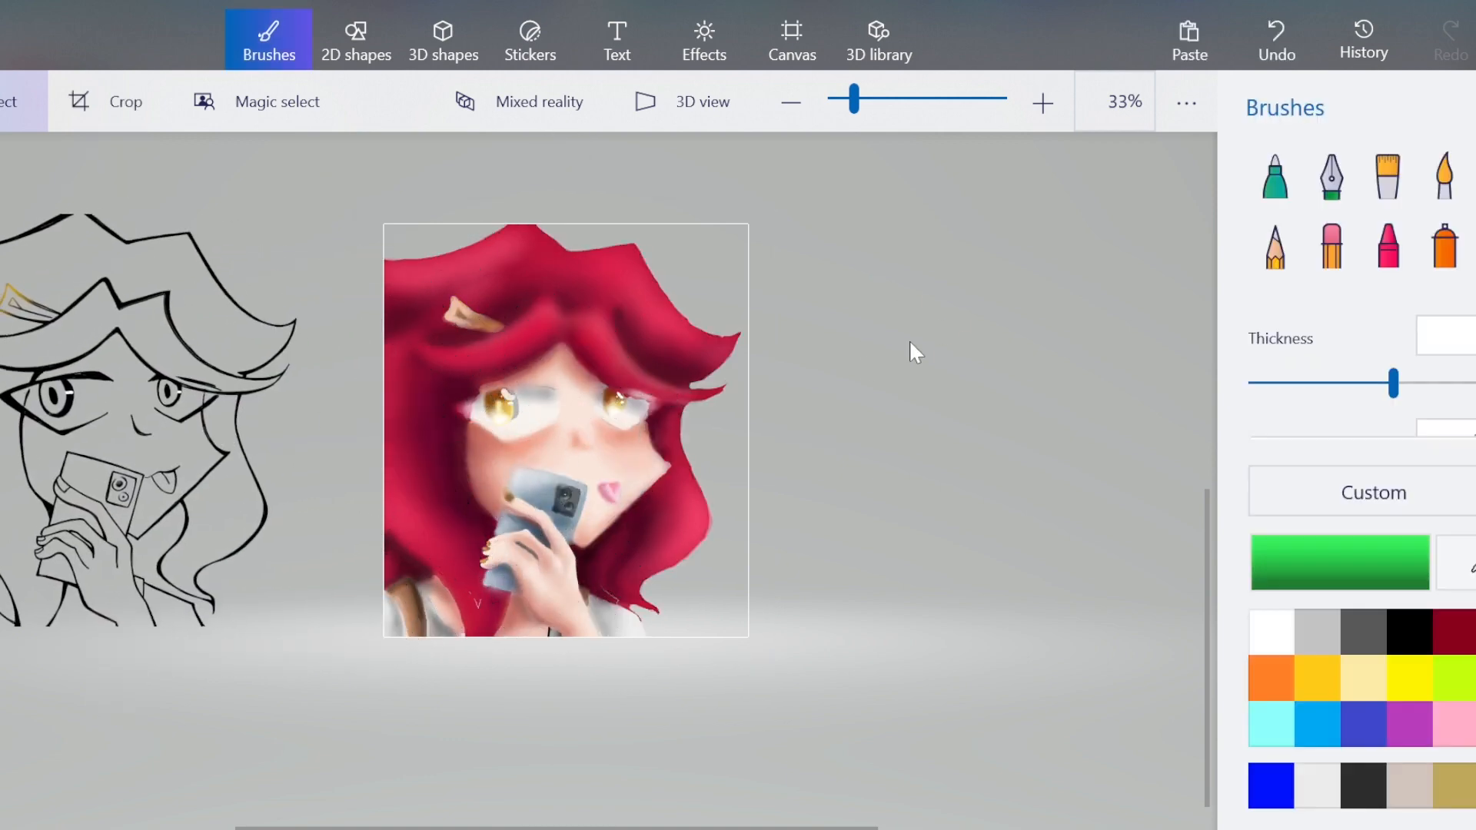
click(1270, 60)
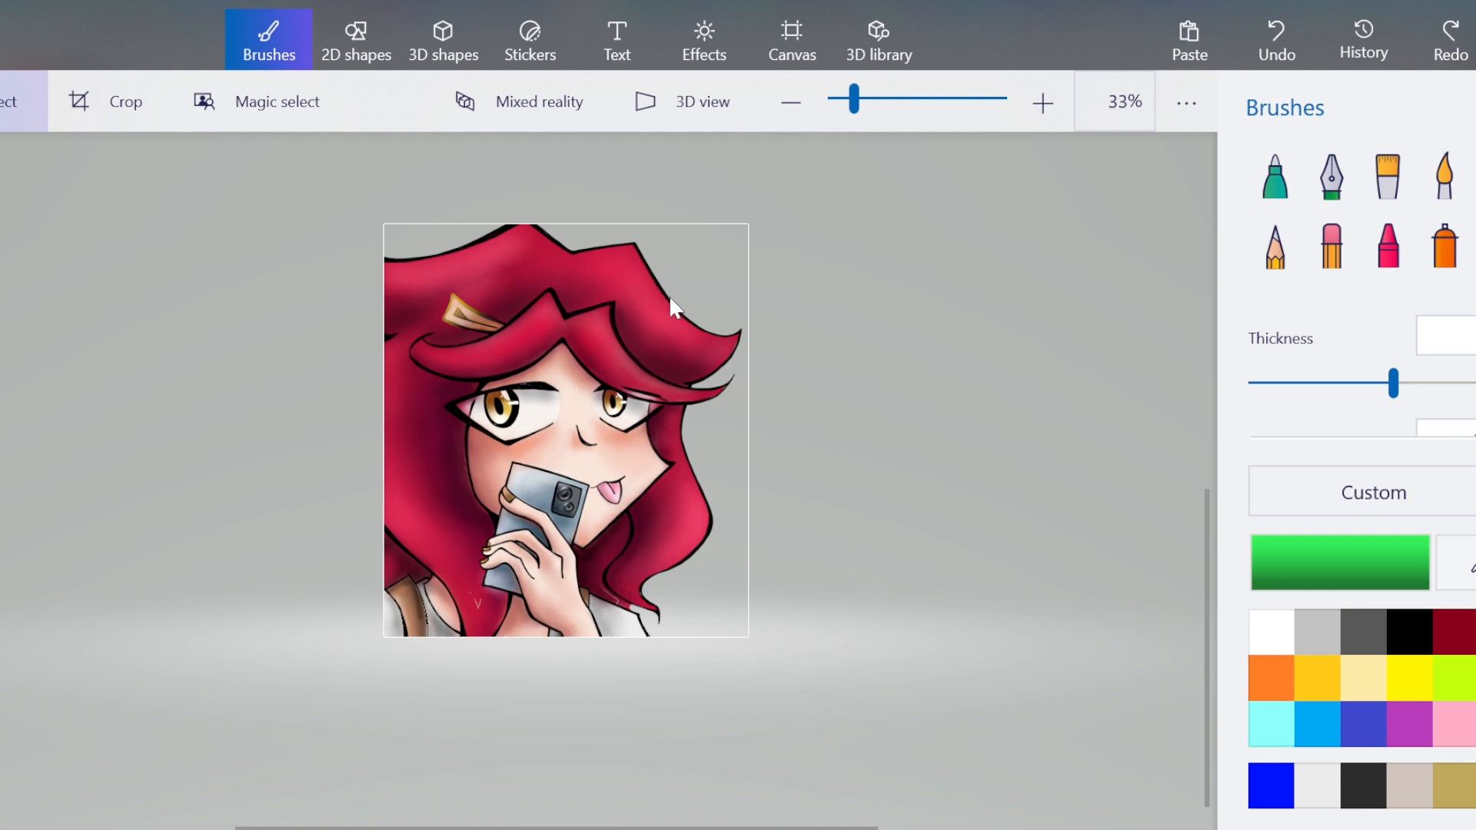
Move the line art to the right of the canvas, apart from the coloured drawing.
key(ctrl+a)
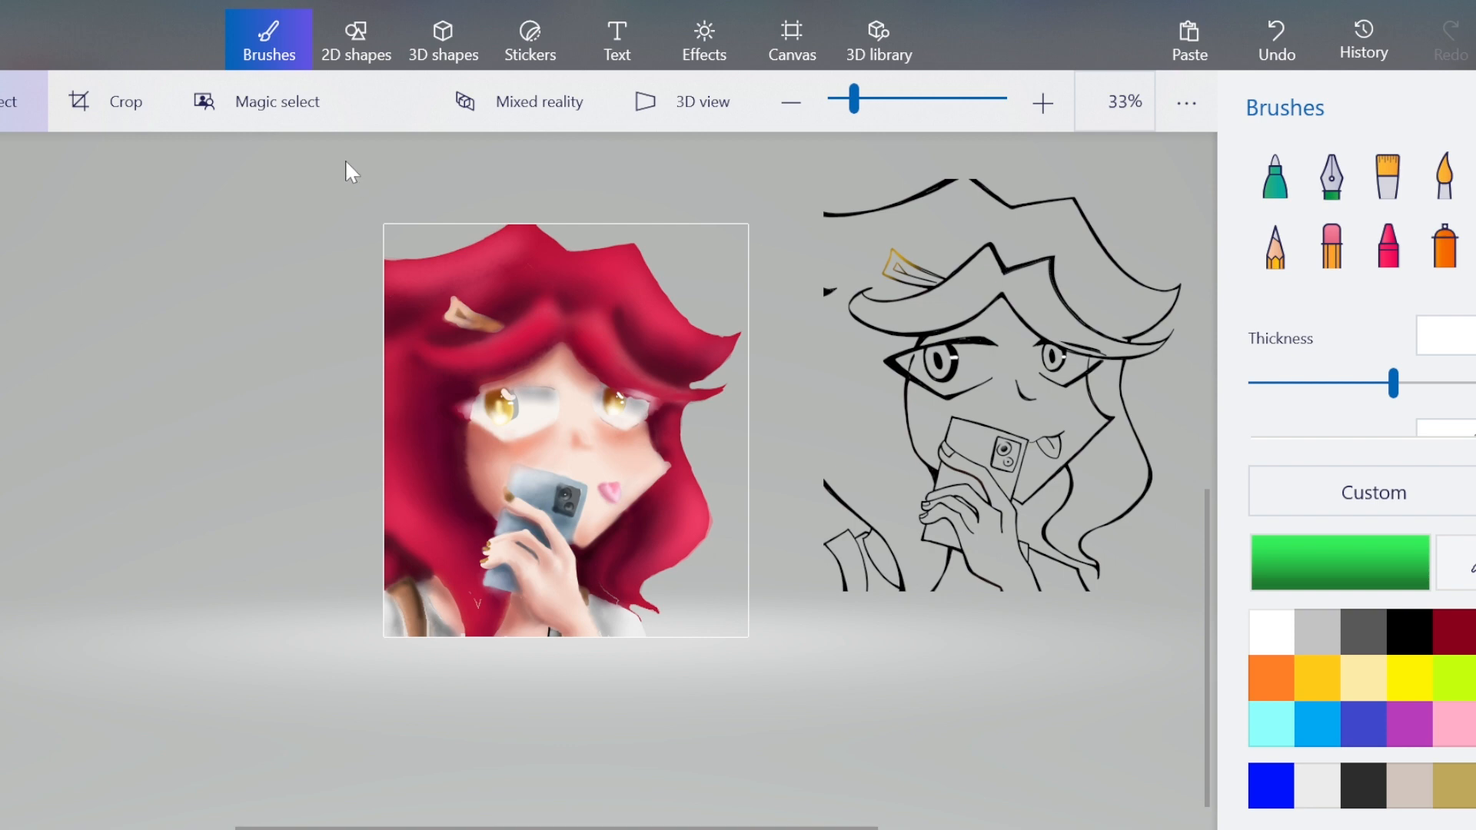
drag(344, 159, 768, 676)
key(Escape)
click(1038, 363)
click(459, 327)
Select the coloured drawing, convert it with Make 3D, and position the 3D copy over the canvas.
drag(328, 169, 769, 695)
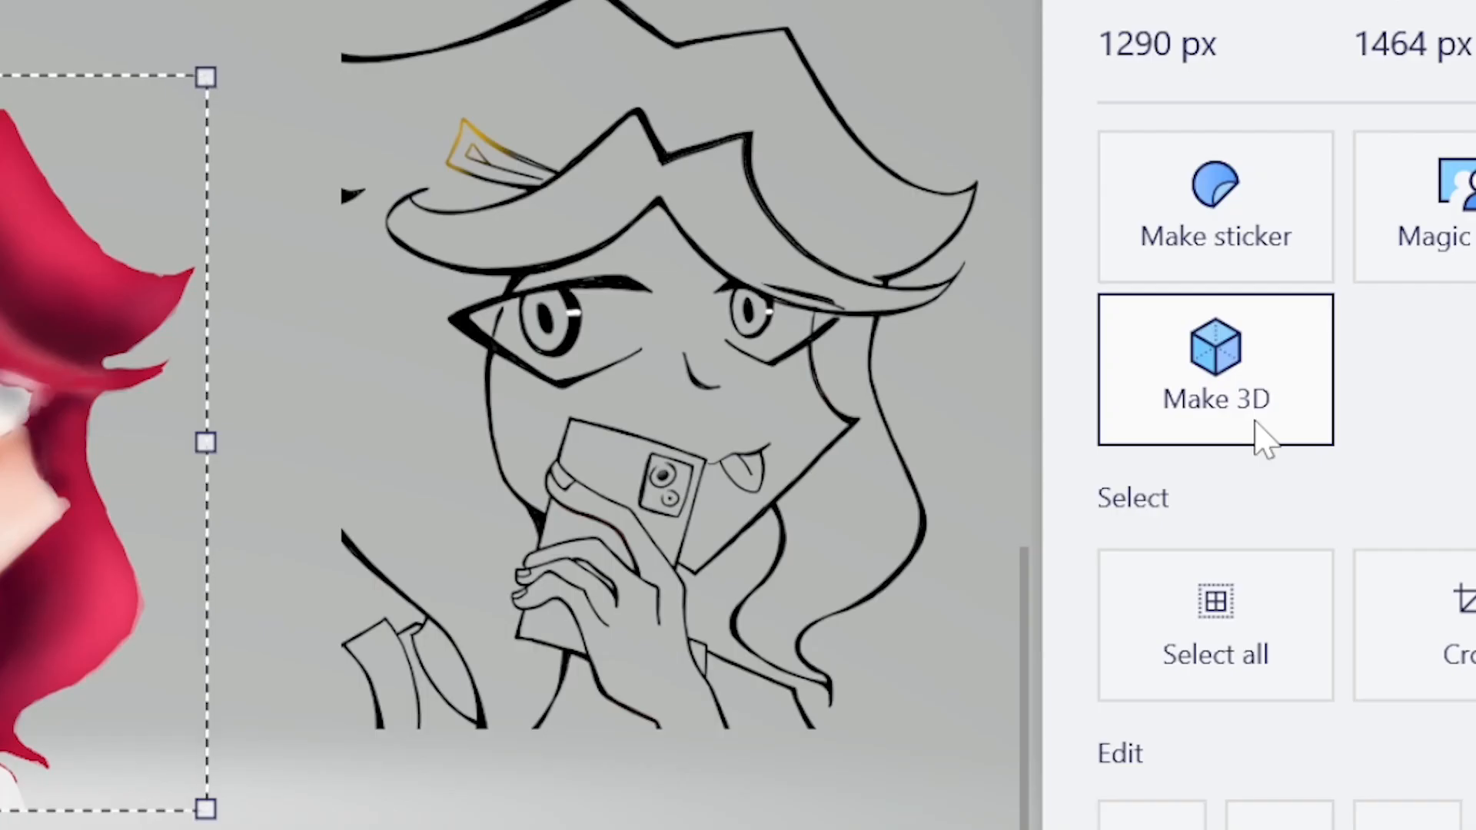
click(1265, 438)
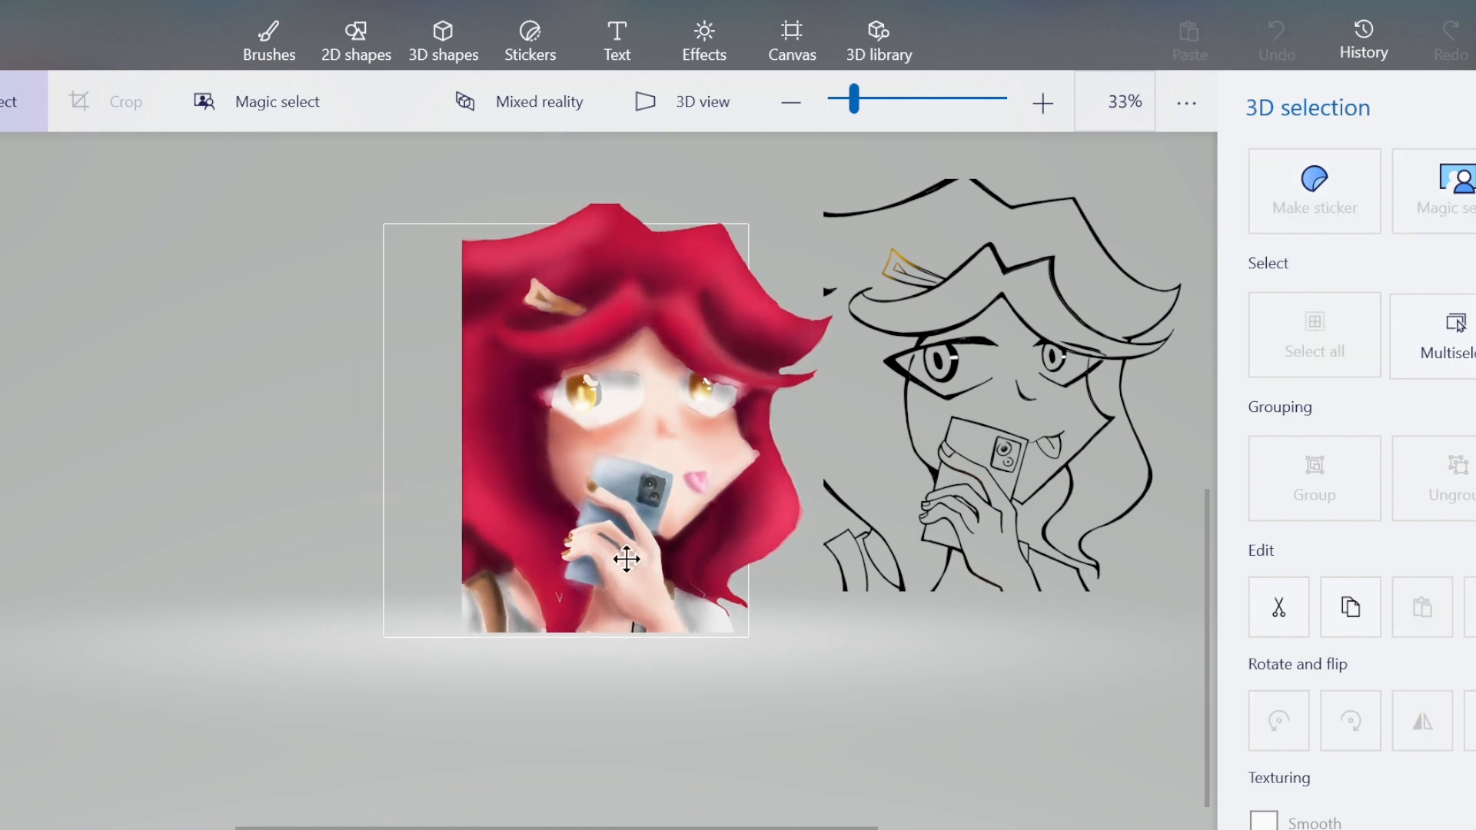
drag(627, 559, 572, 538)
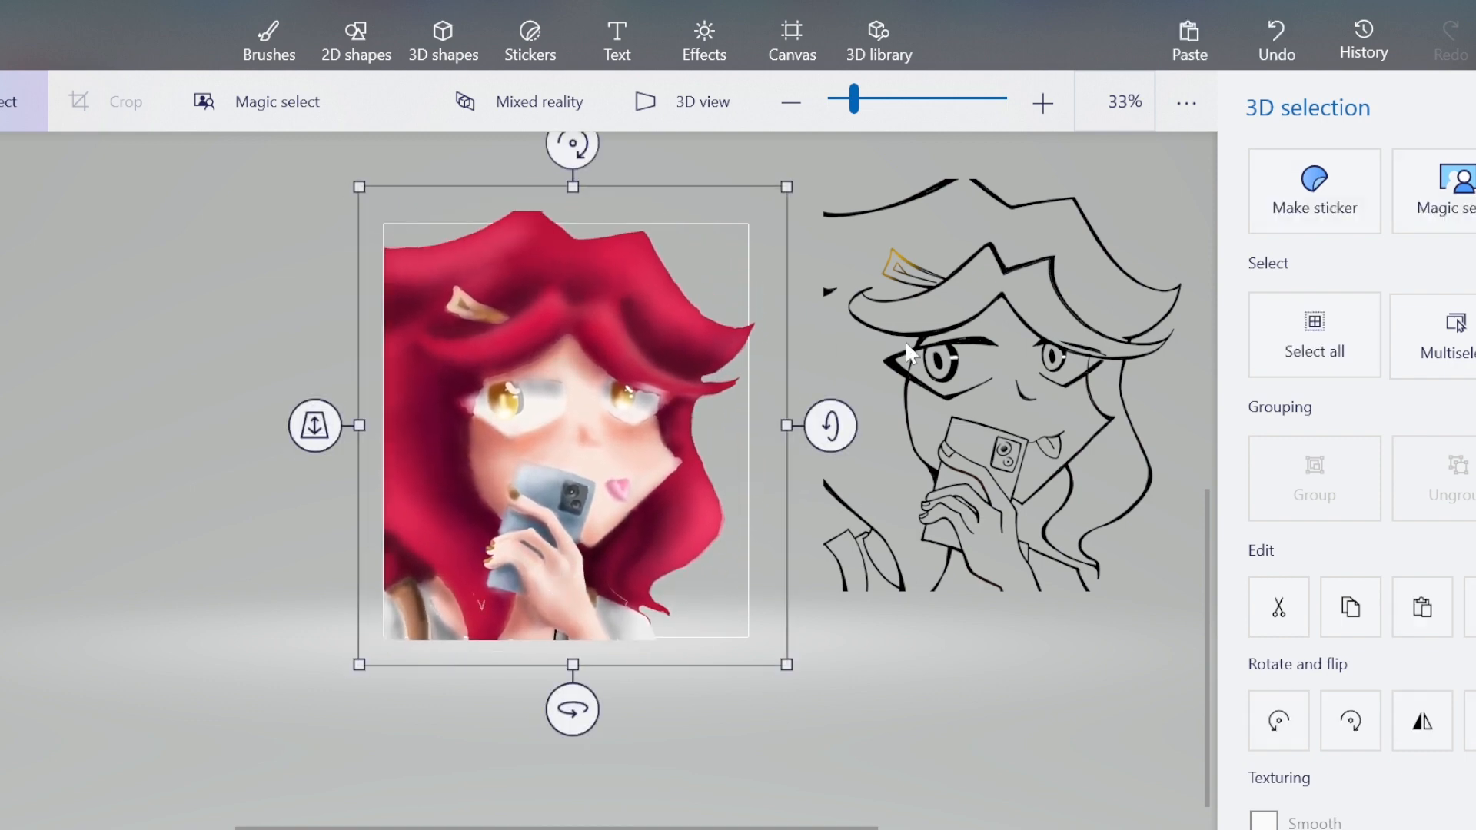
Try placing the line art back on top of the 3D coloured drawing.
click(961, 345)
mouse_move(987, 340)
mouse_down()
mouse_move(909, 417)
mouse_move(730, 361)
mouse_move(615, 392)
mouse_move(591, 428)
mouse_up()
click(1071, 408)
Undo the line art moves and the 3D conversion of the coloured drawing.
click(1277, 33)
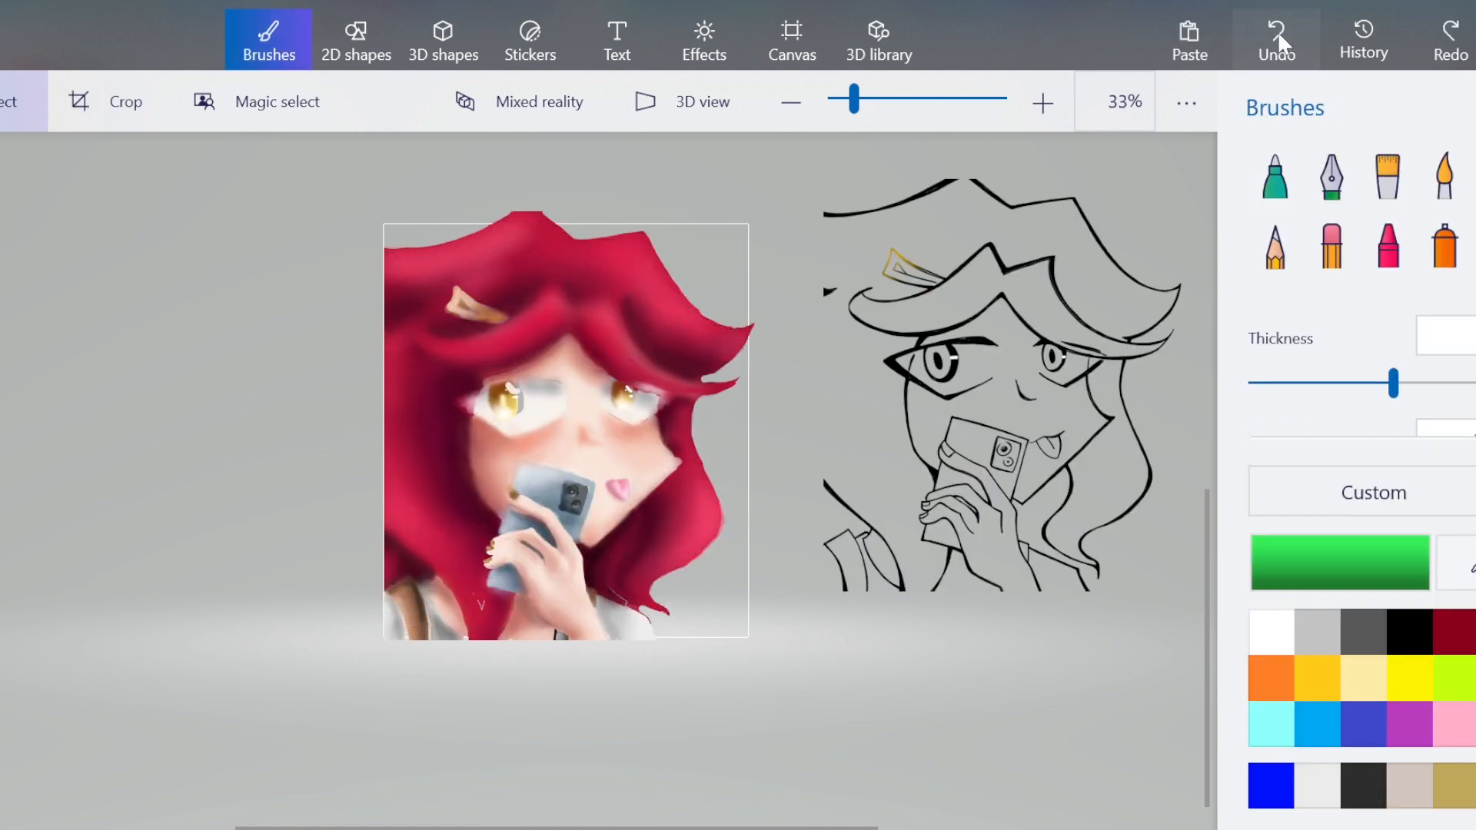
click(1278, 32)
click(1277, 33)
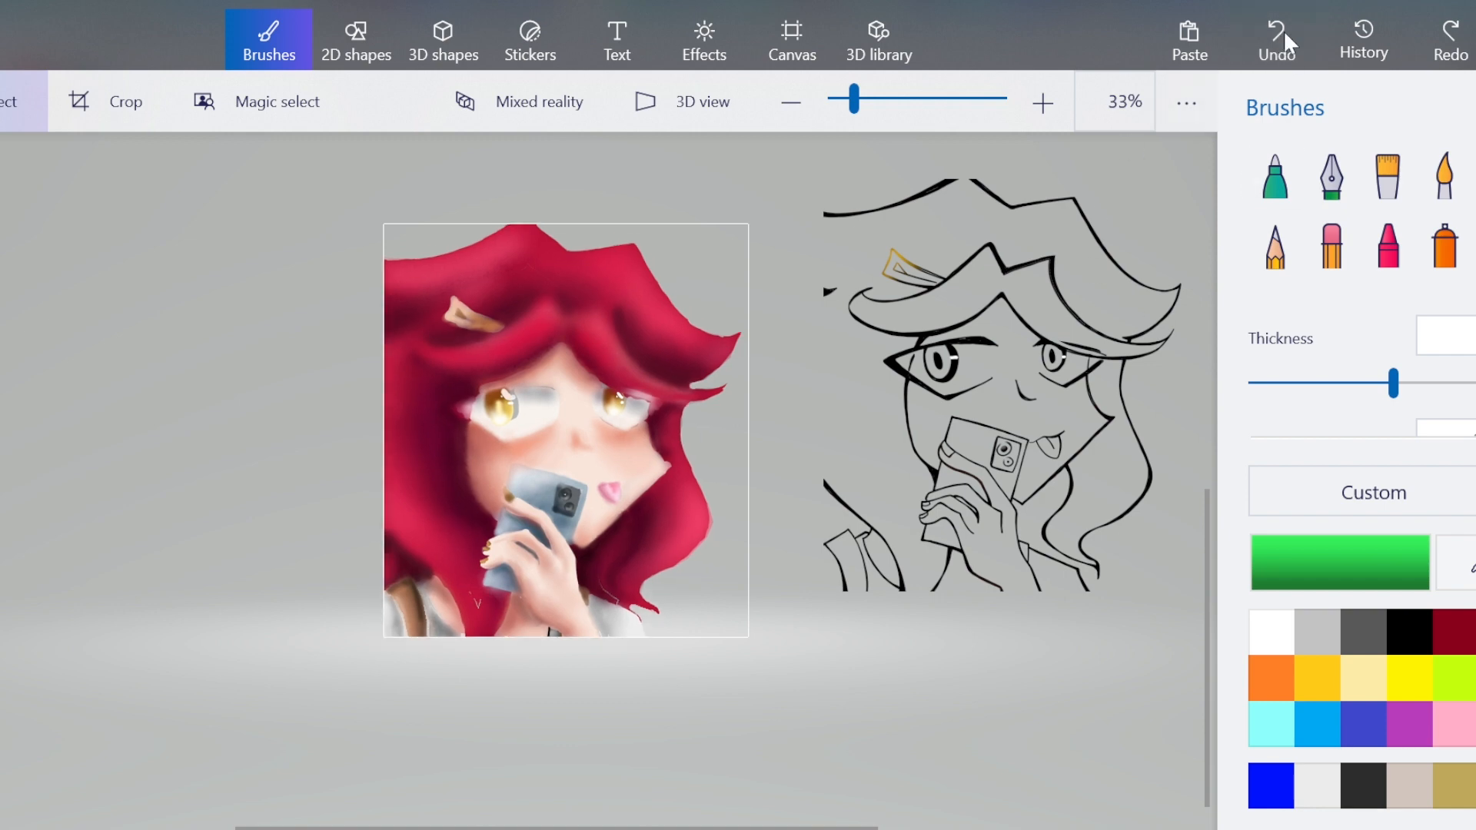
click(1281, 27)
scroll(621, 422, up, 2)
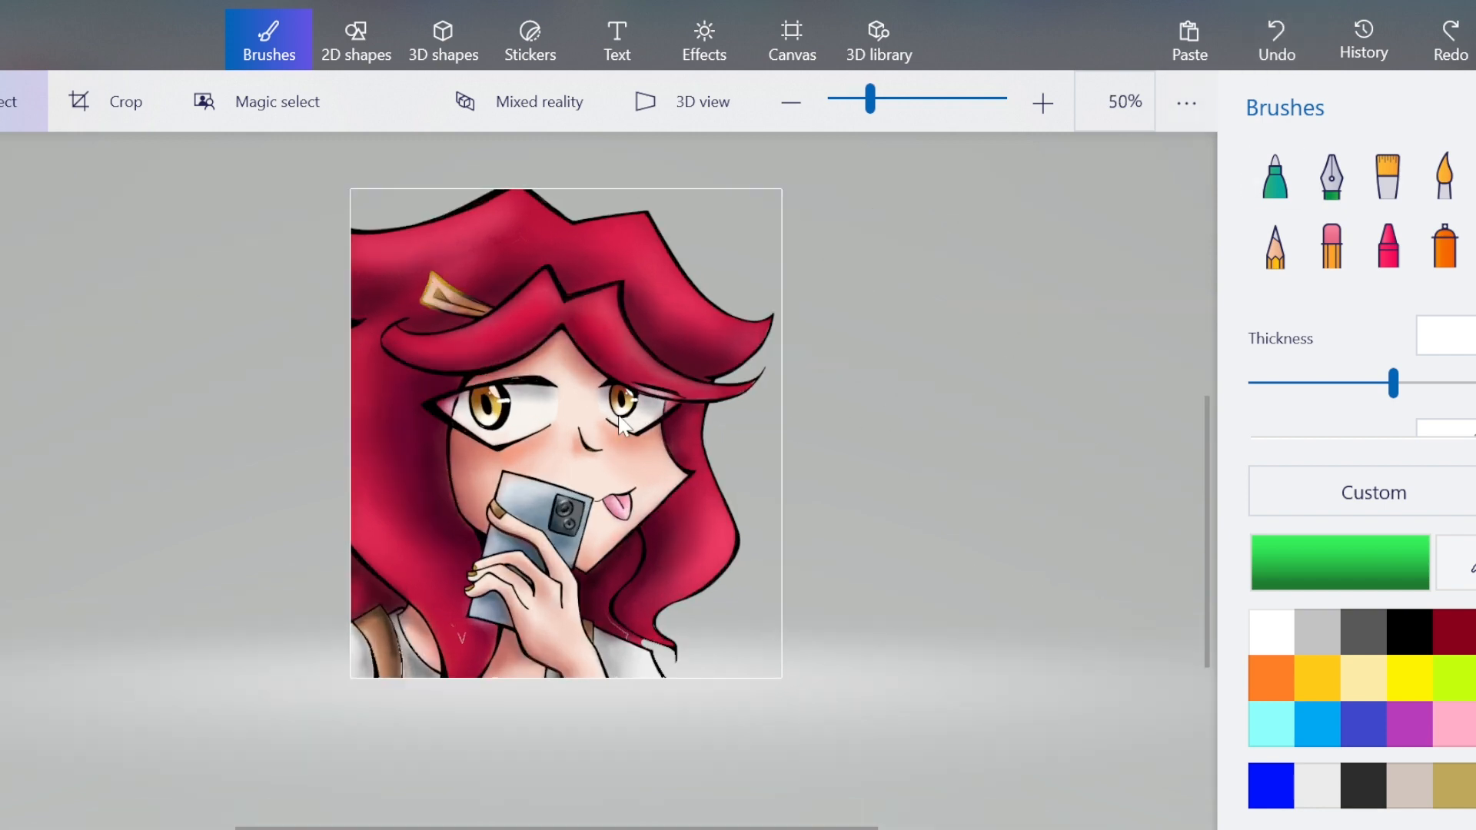
scroll(621, 422, up, 1)
scroll(484, 528, down, 2)
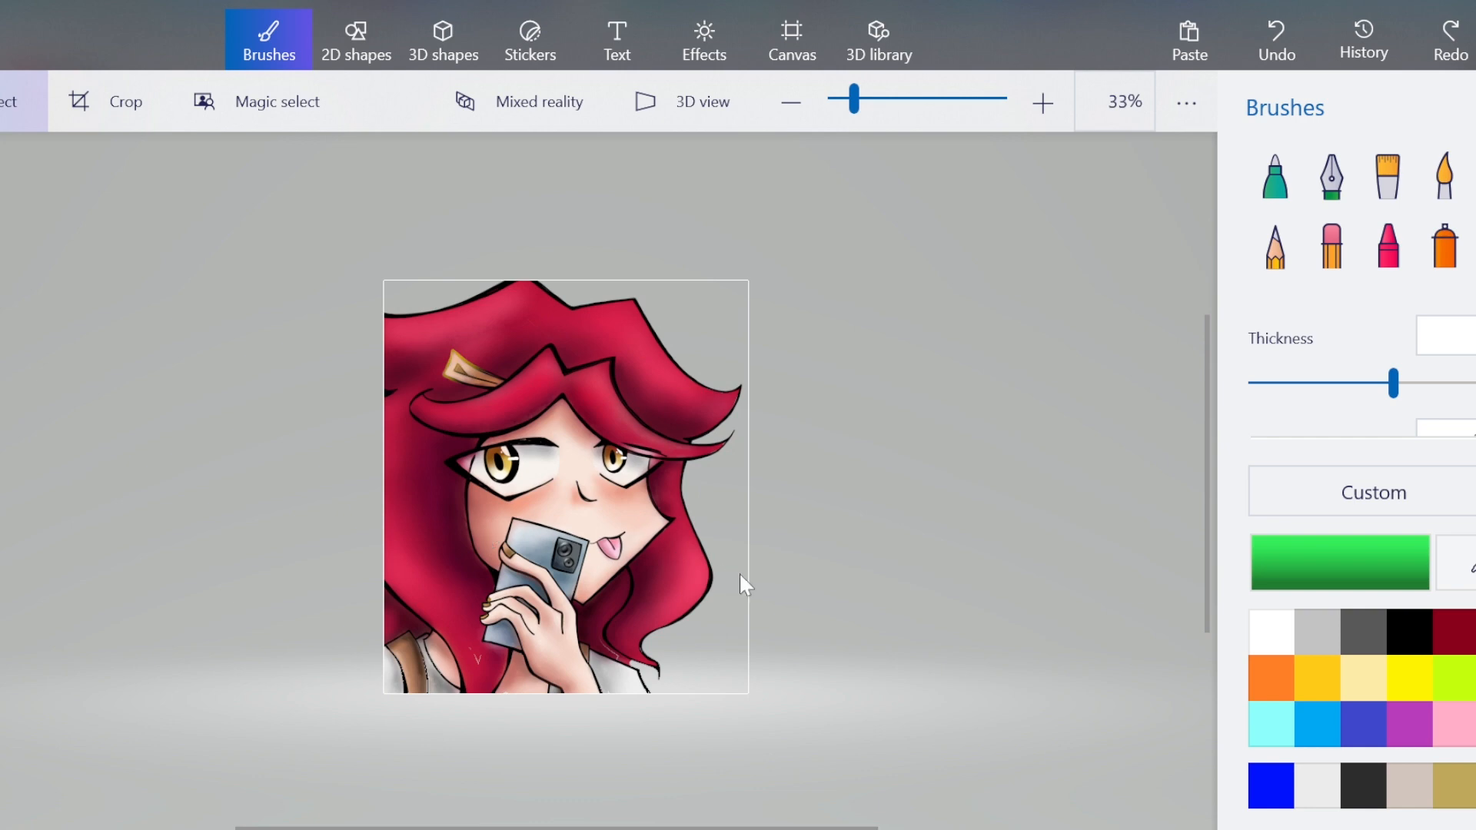
Shift the light on the Default filter, and apply the Night (Minecraft) filter with its light shifted too.
click(704, 40)
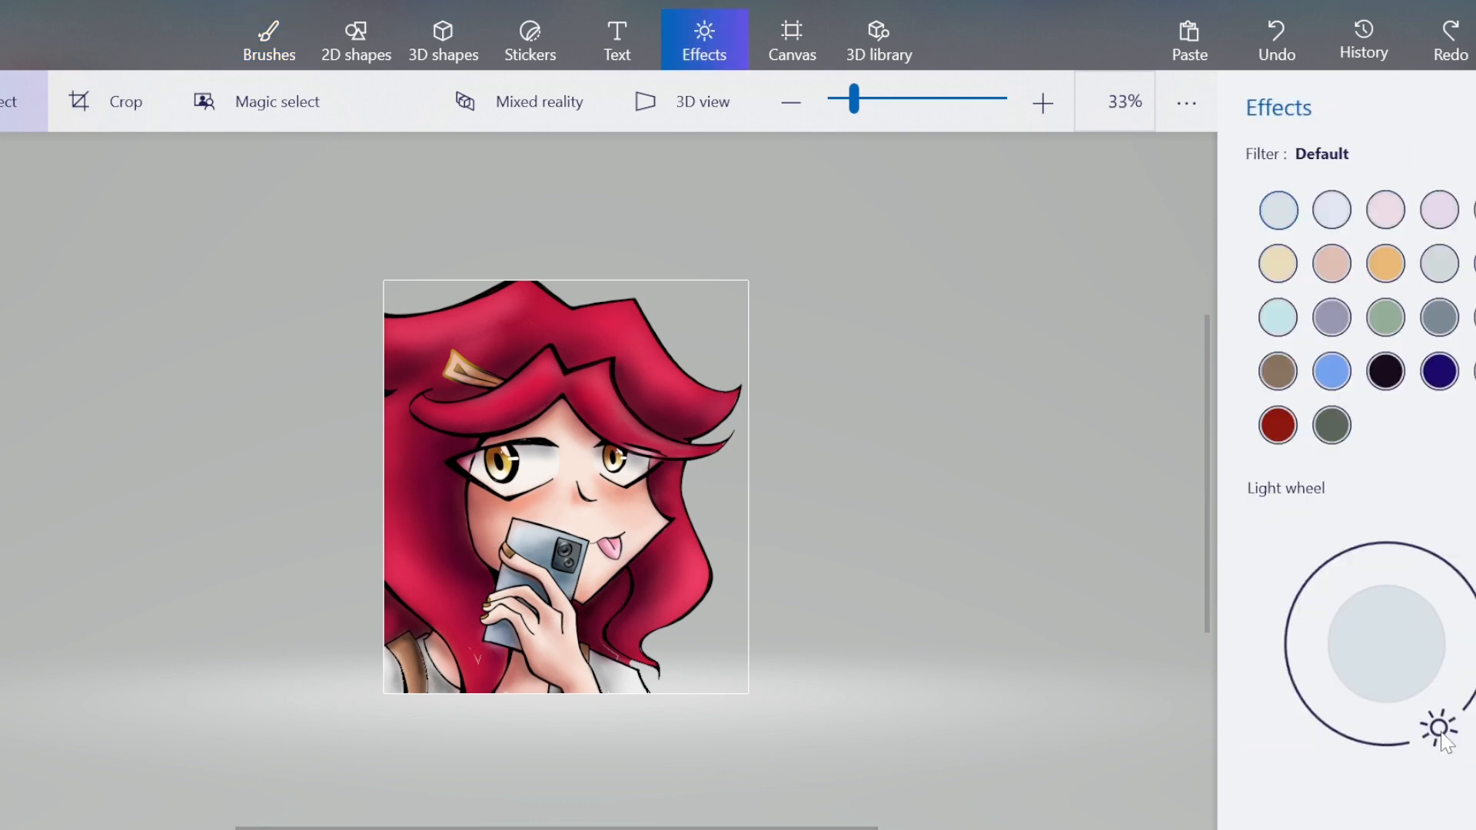
drag(1445, 742, 1469, 661)
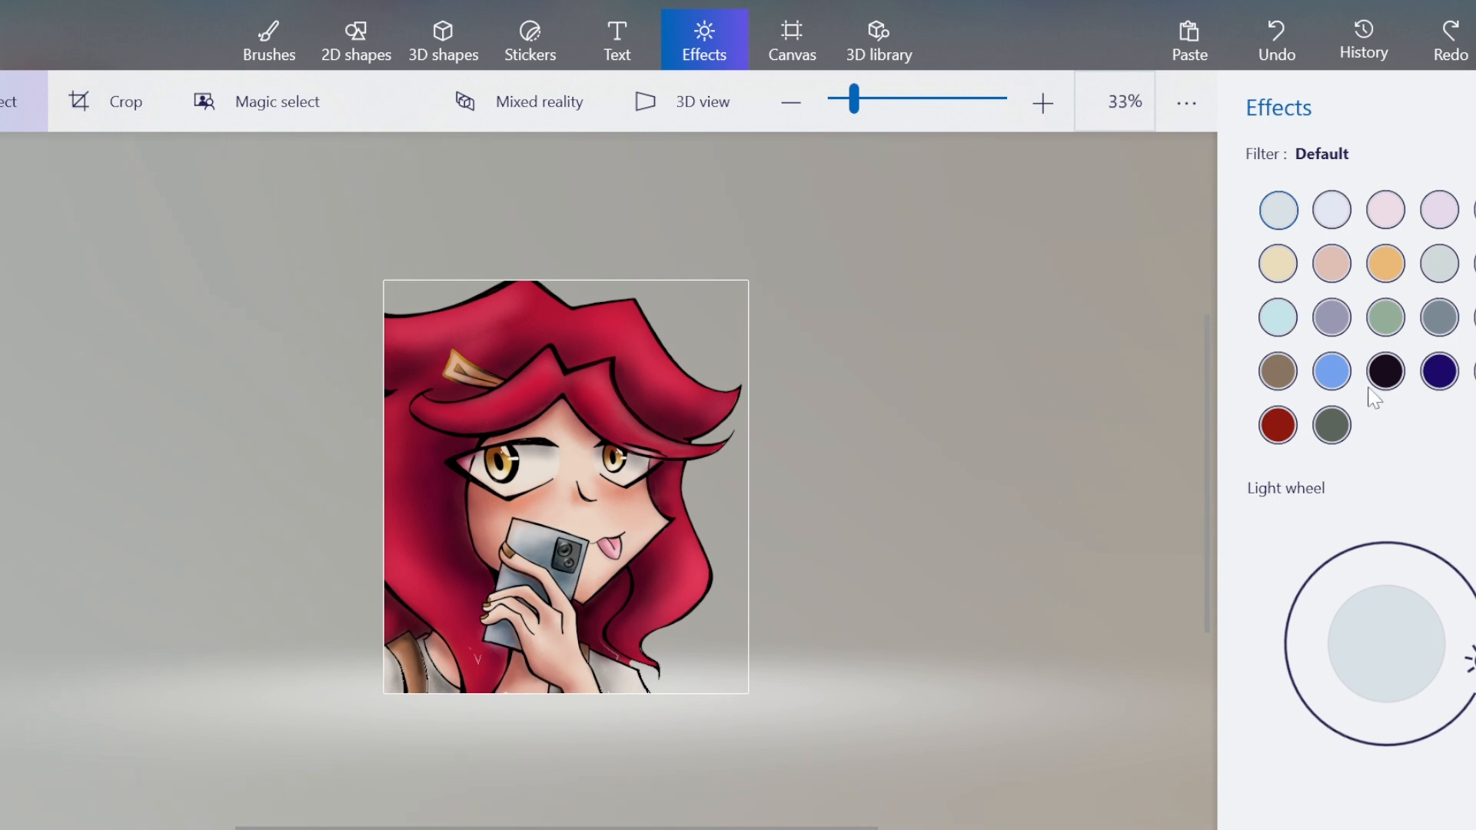
click(1393, 377)
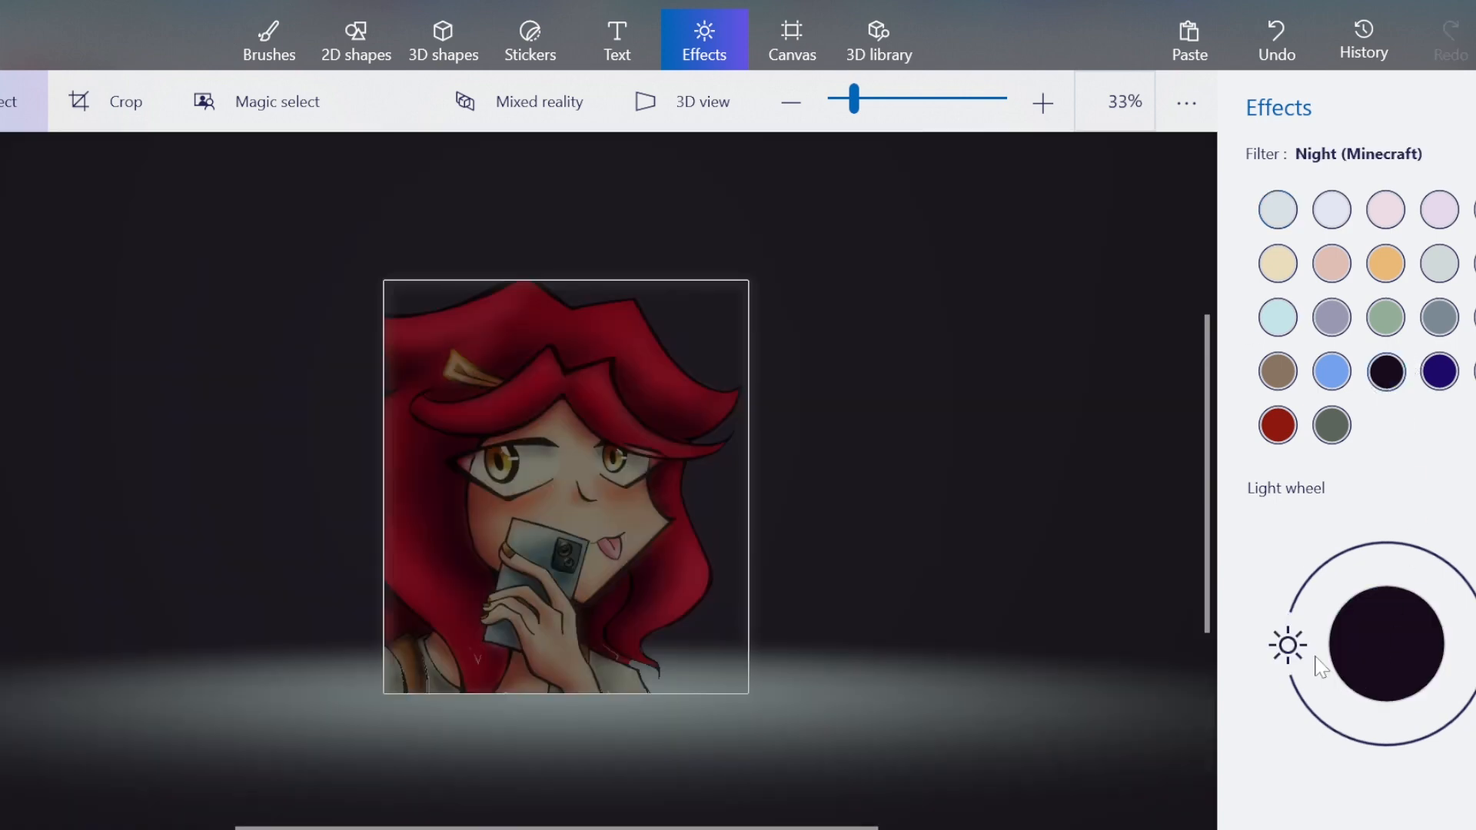
drag(1319, 666, 1319, 573)
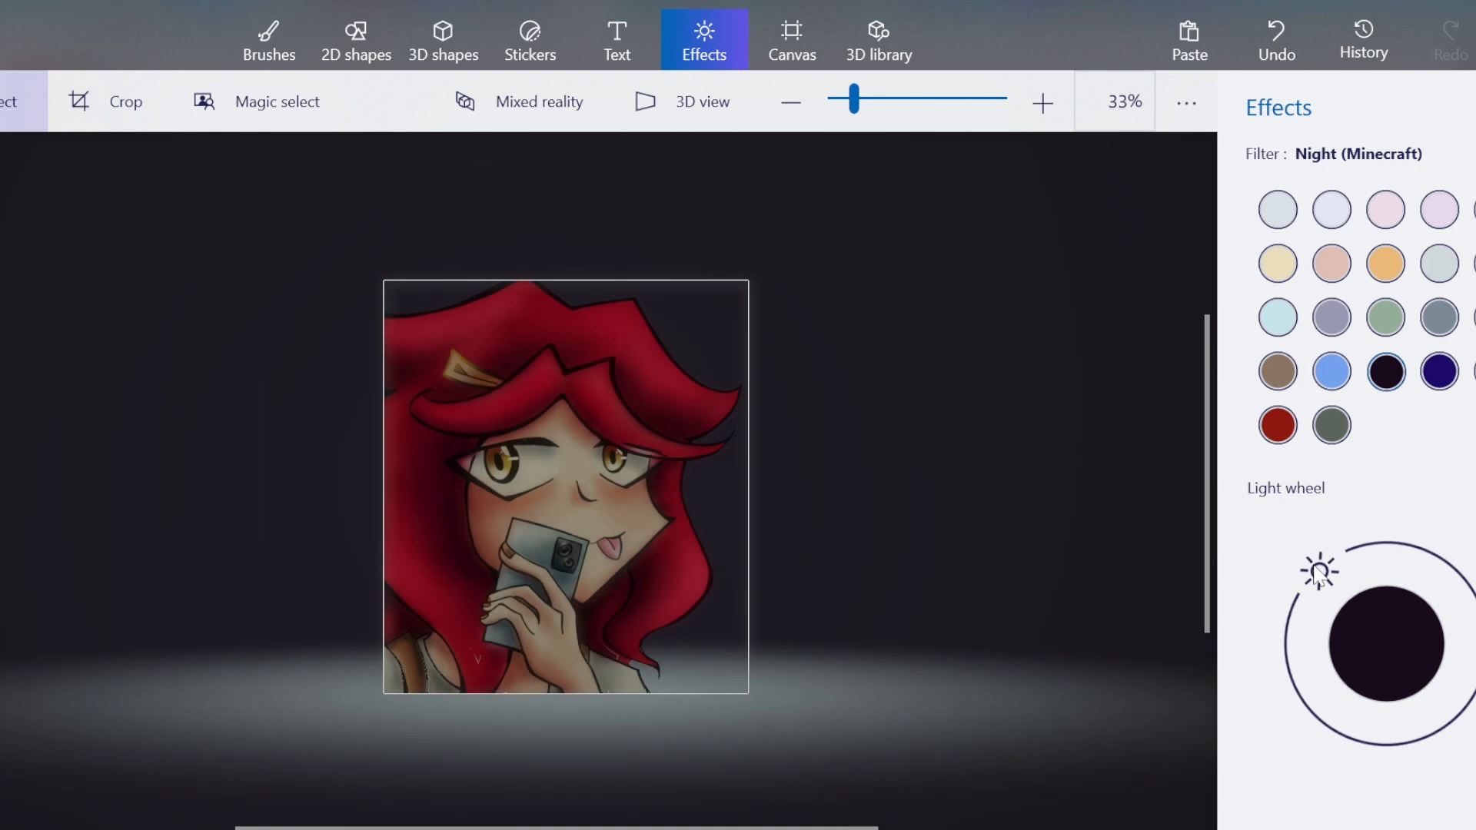
Try the Canterbury, Nether (Minecraft) and The End (Minecraft) filters, and restore the Default filter.
click(1334, 317)
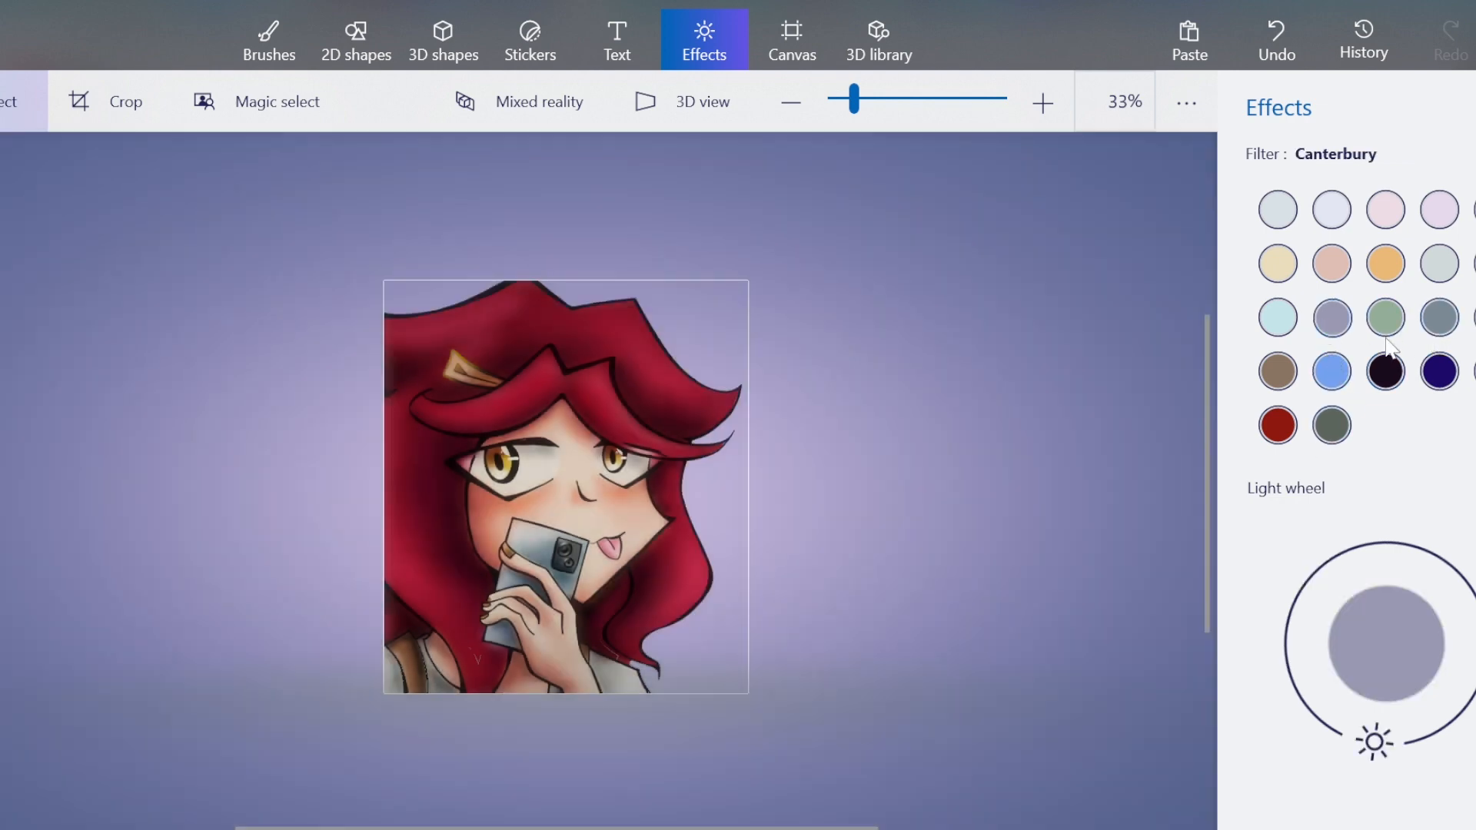
click(1278, 425)
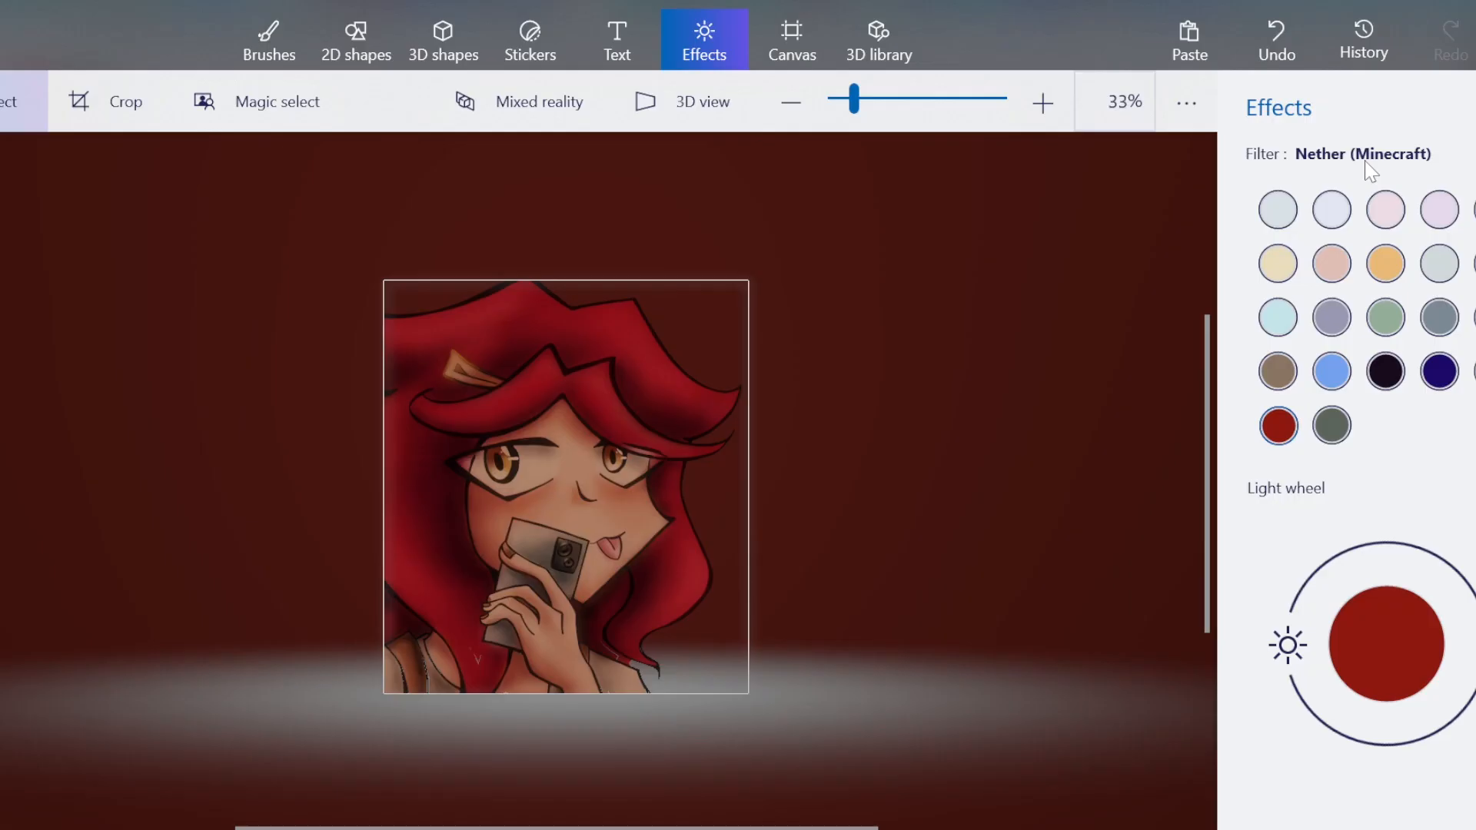
click(1343, 436)
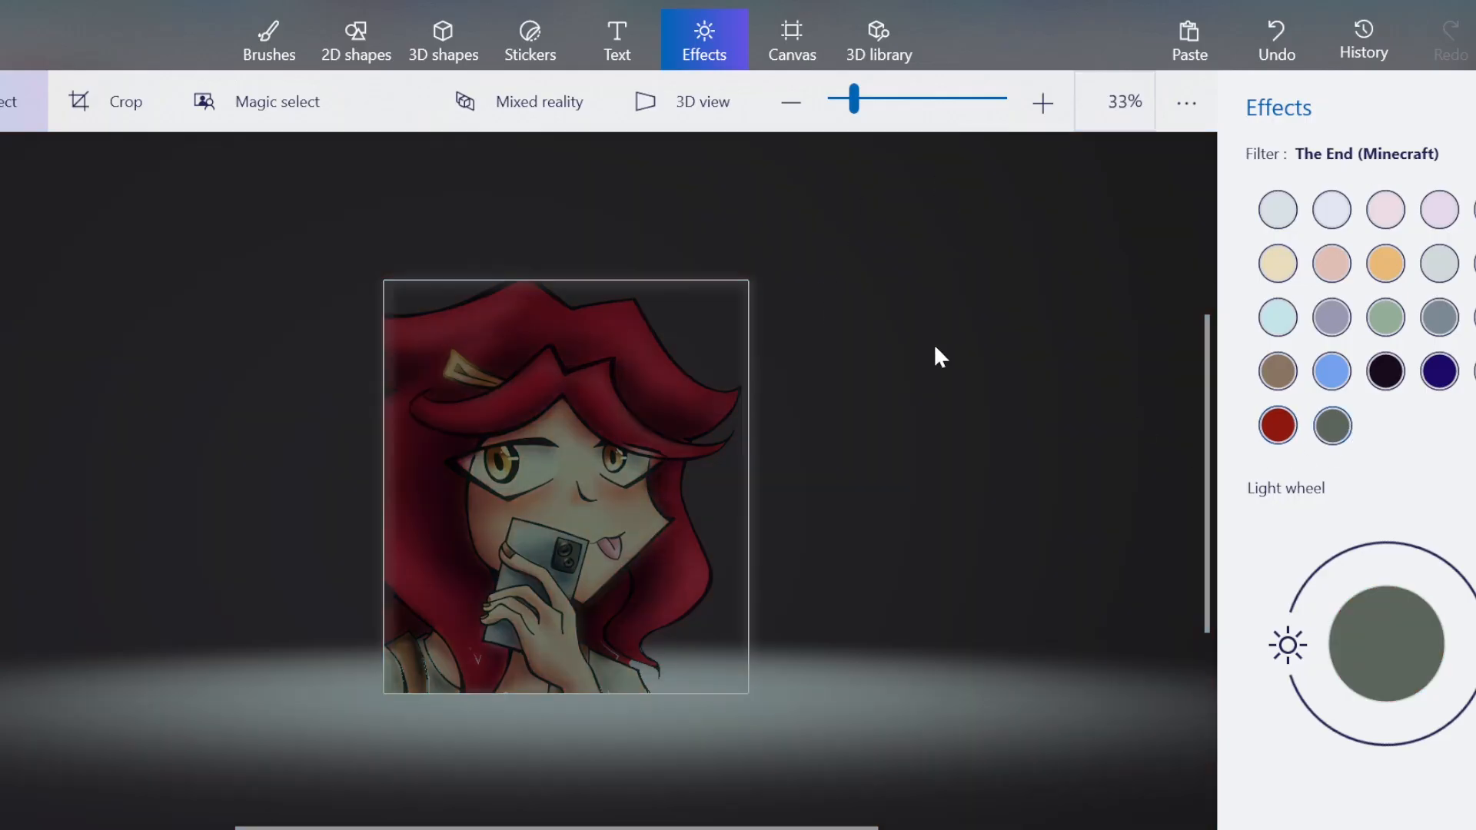
click(1278, 210)
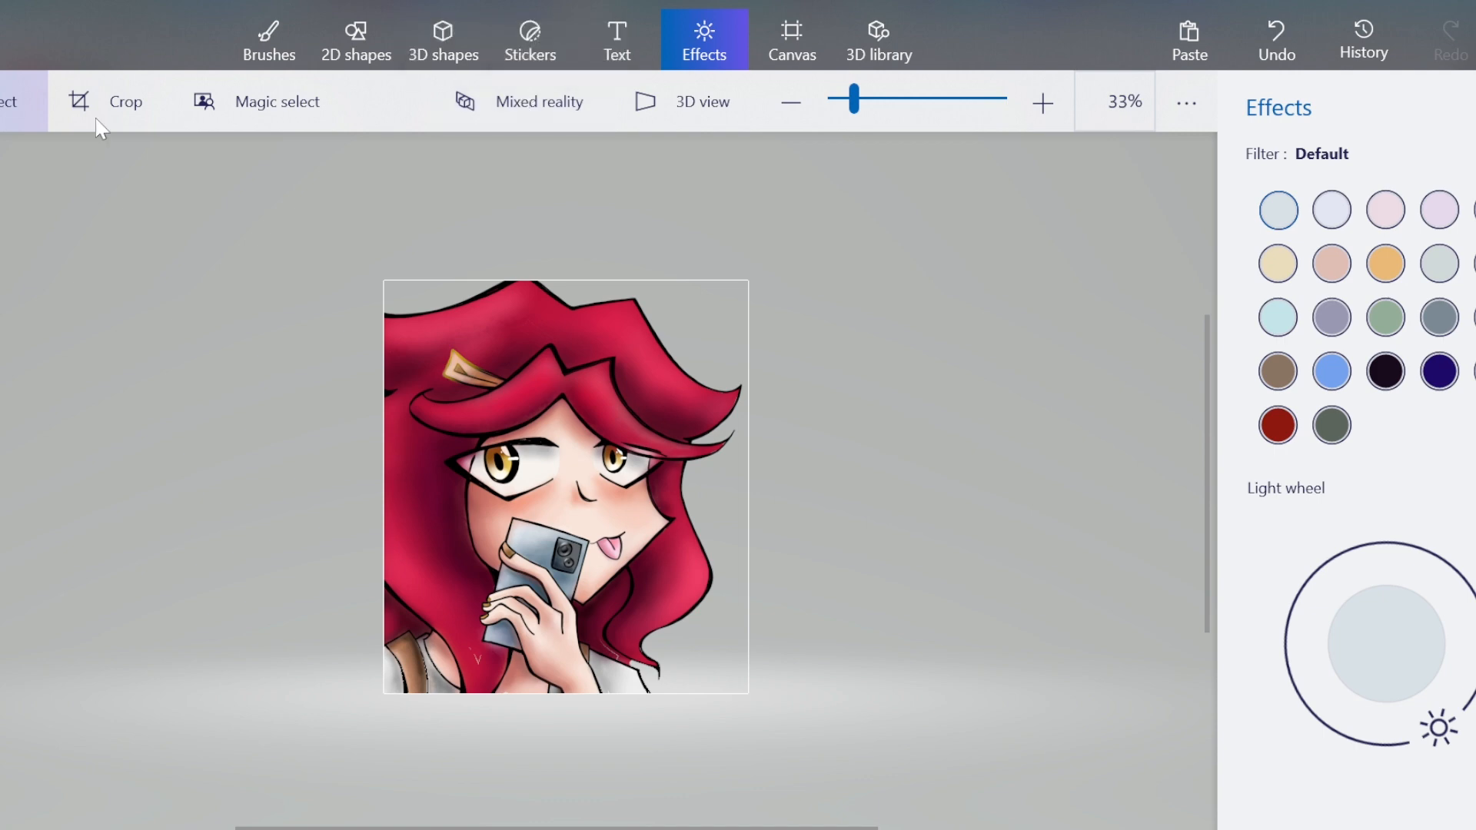
Start a Magic select cutout with the focus box narrowed to the hand holding the phone, and proceed to refining it.
click(241, 109)
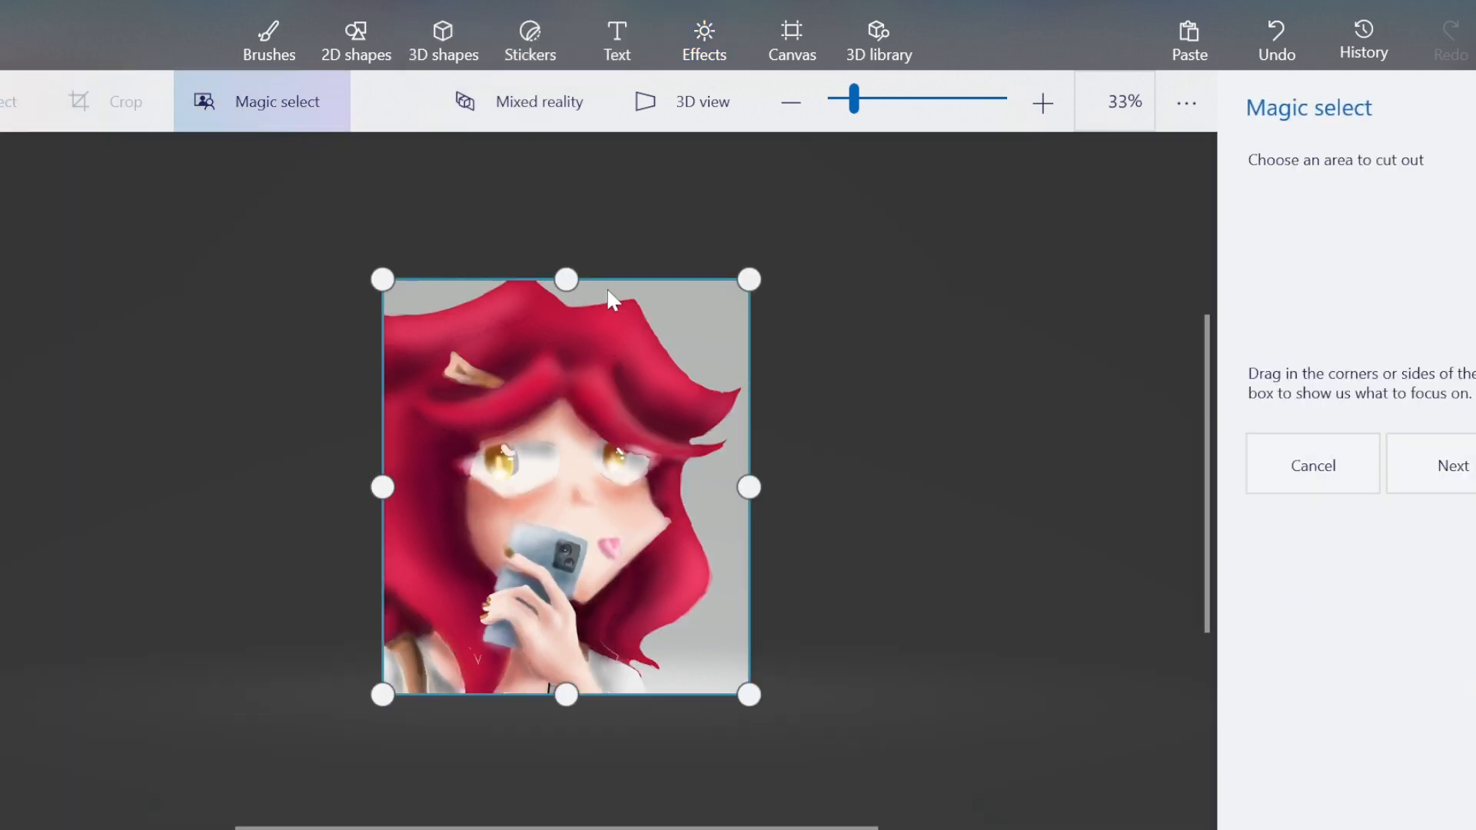
drag(548, 279, 612, 413)
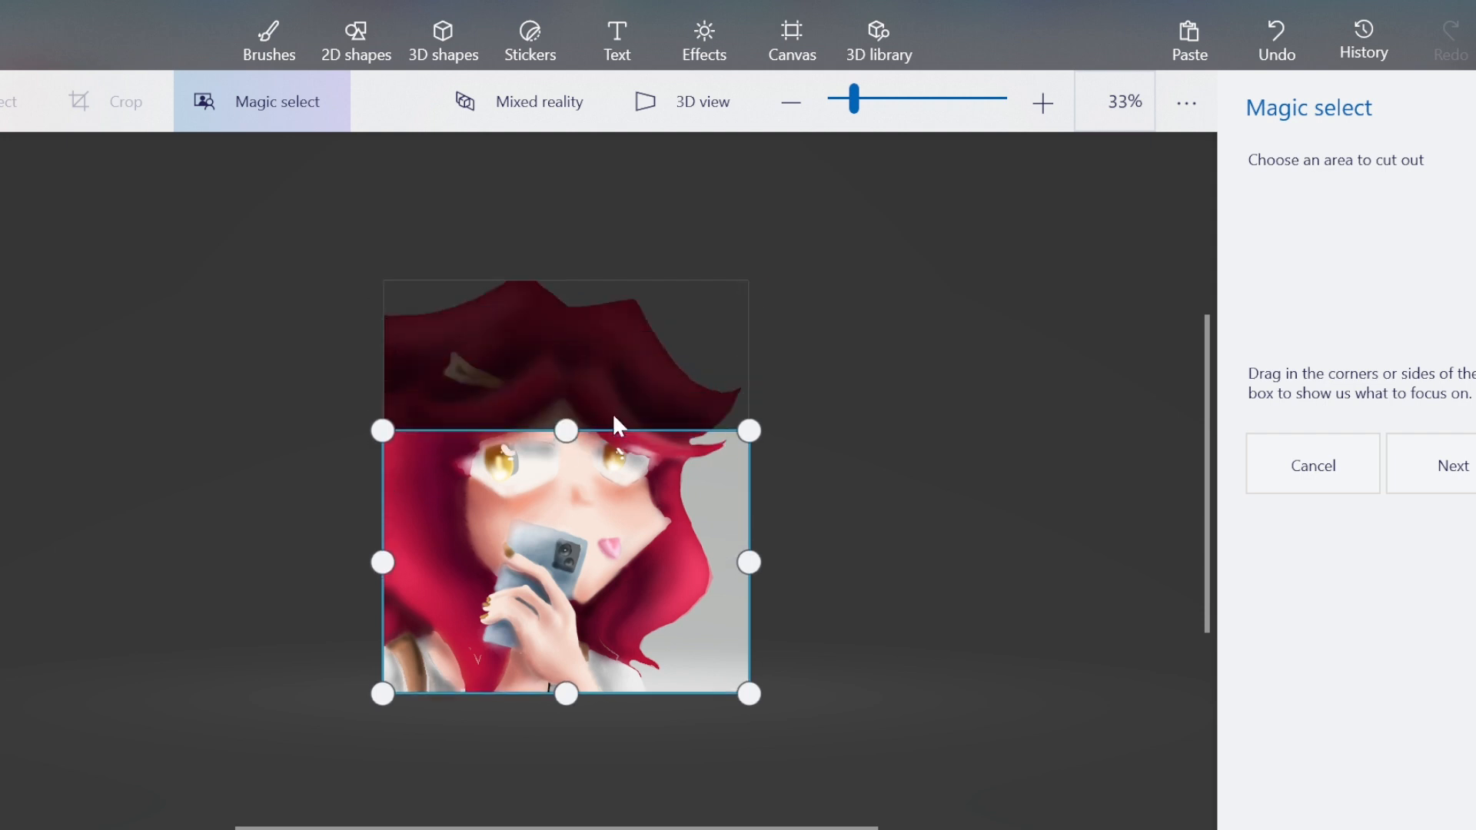
drag(752, 547, 612, 626)
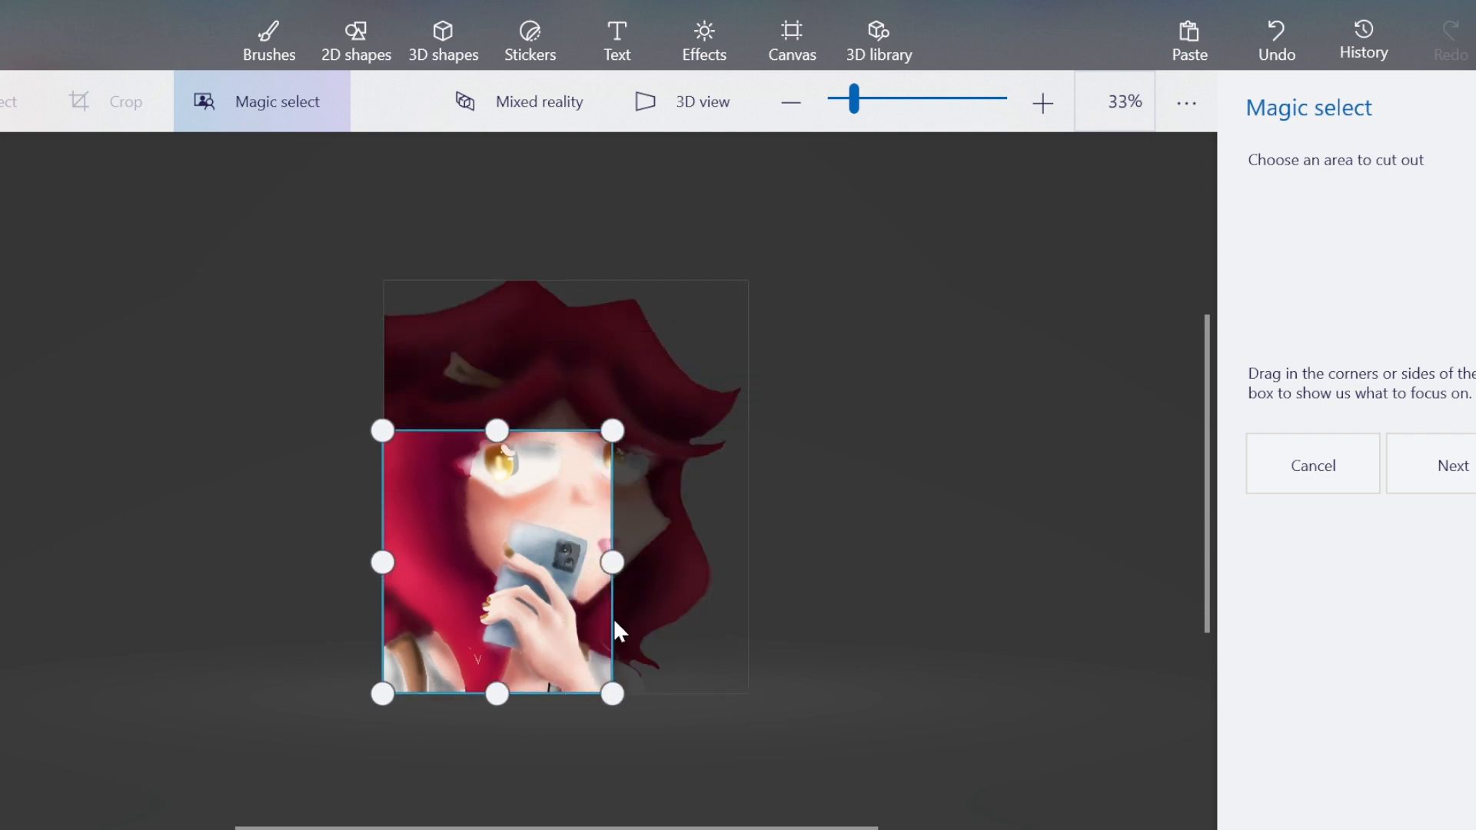
drag(480, 440, 498, 580)
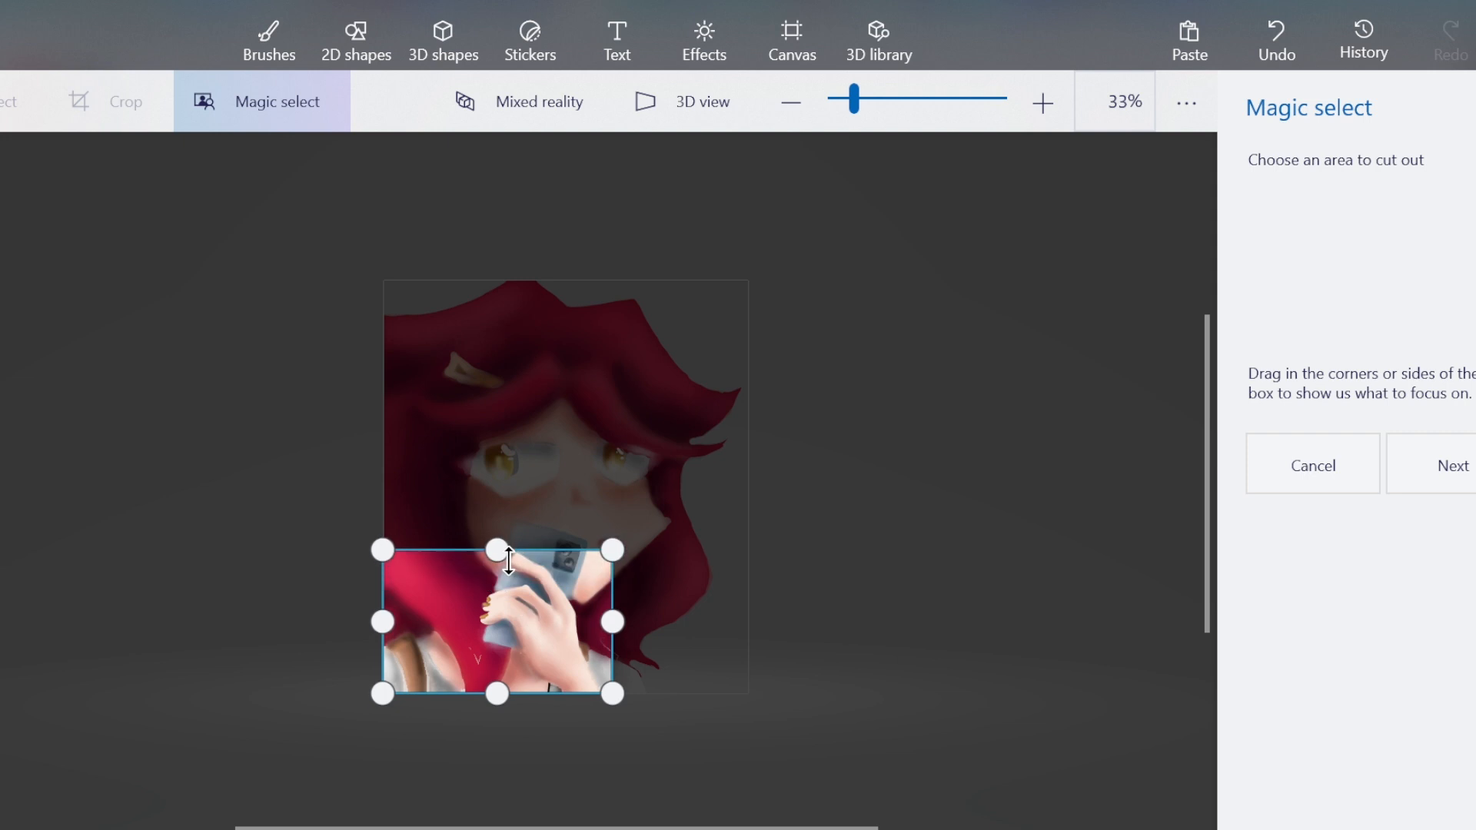
drag(373, 626, 465, 640)
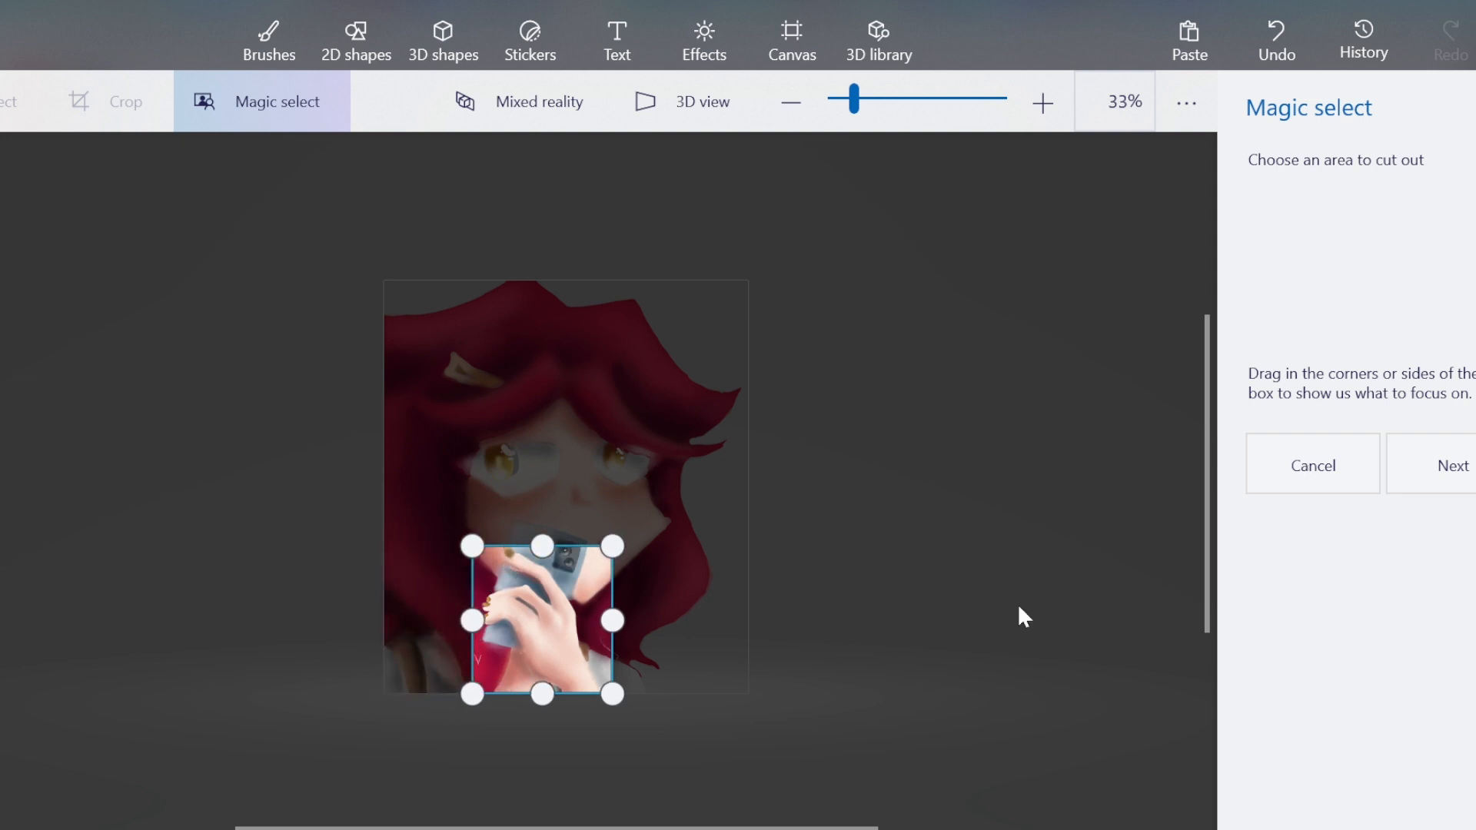
click(1418, 473)
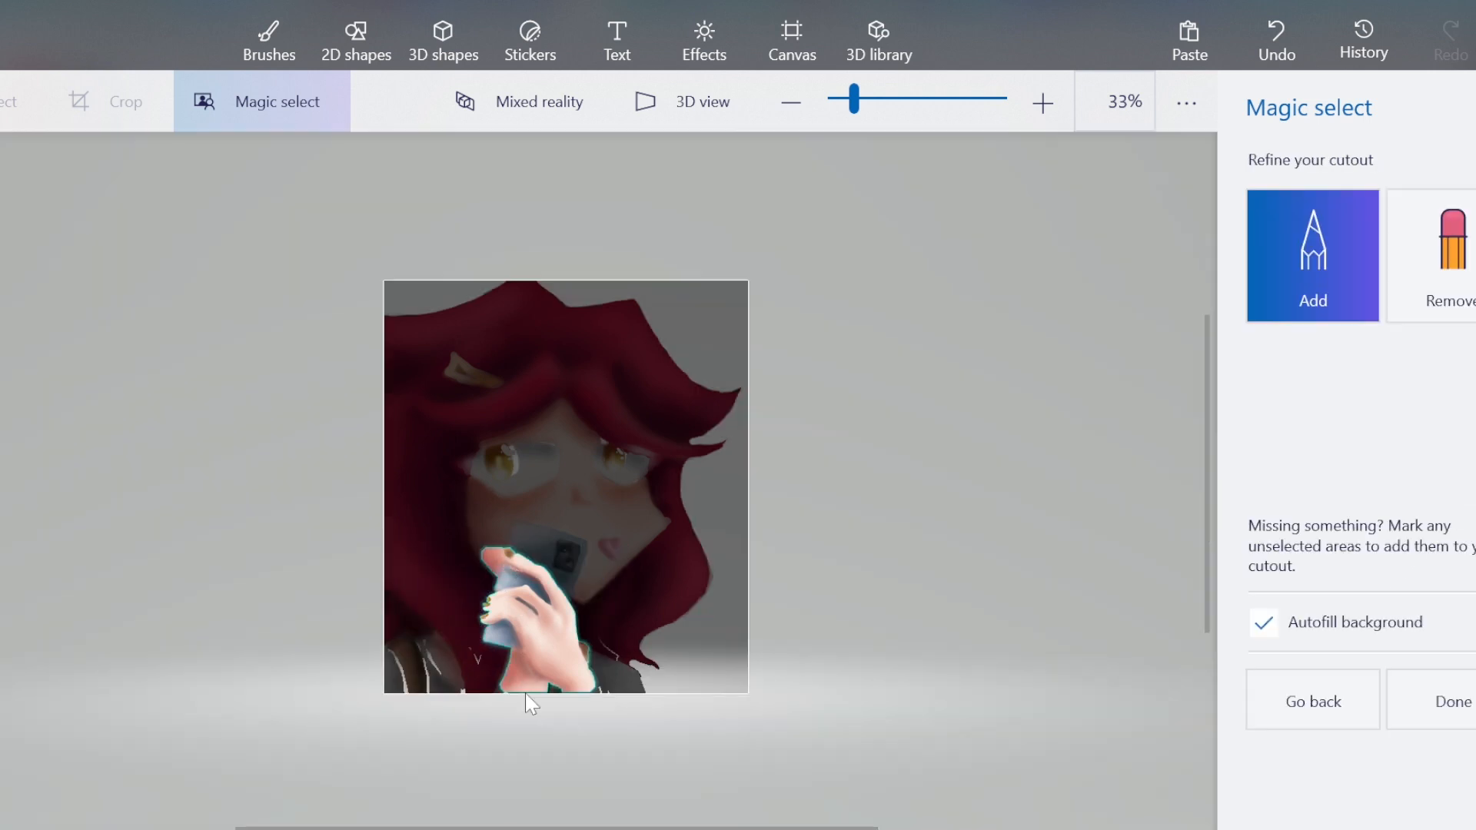
Remove the phone and the areas beside the wrist from the cutout so only the hand is selected, and finish the cutout.
scroll(523, 709, up, 3)
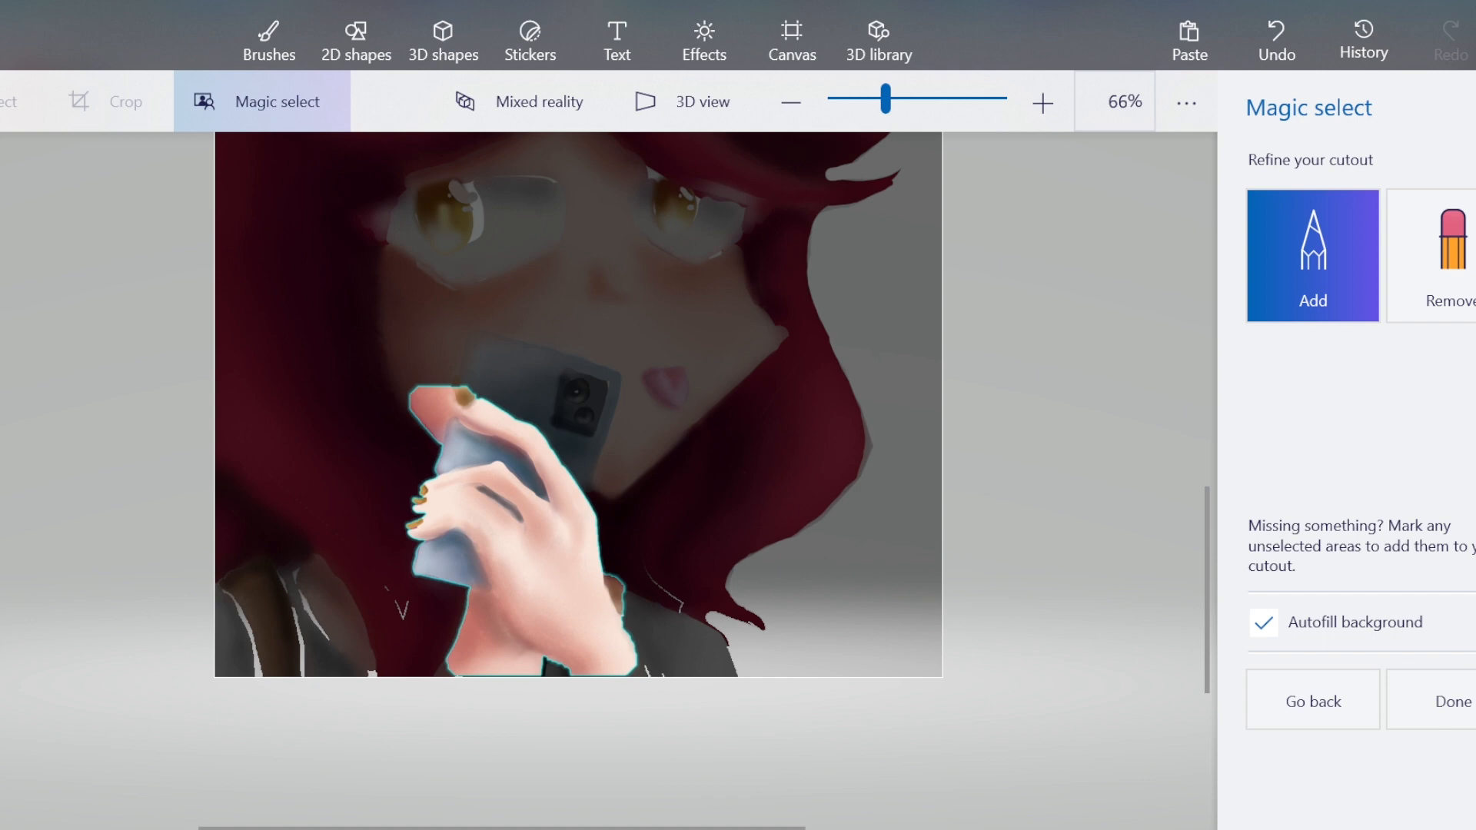
click(1452, 234)
drag(483, 457, 495, 468)
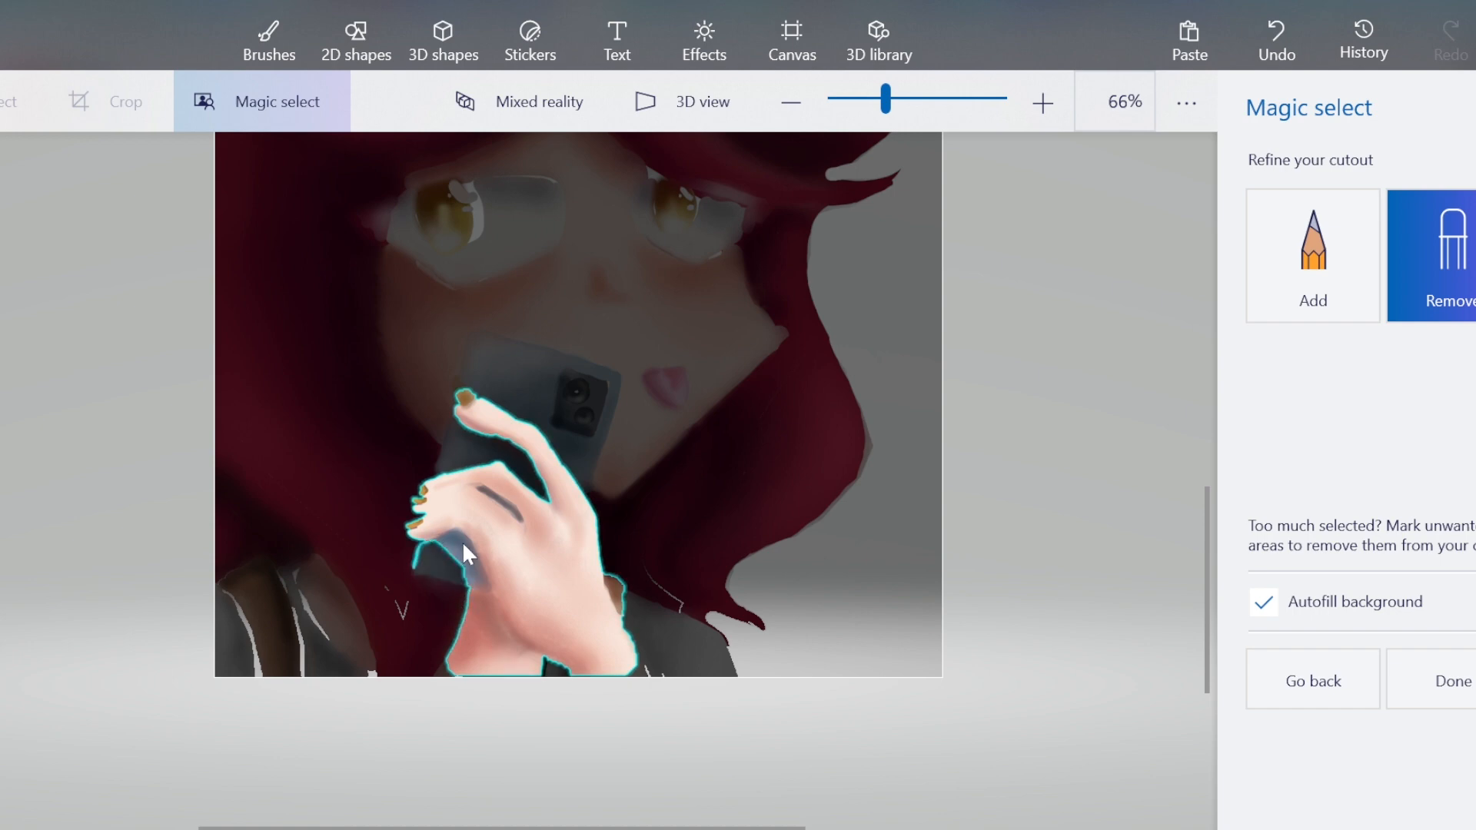
scroll(471, 632, down, 2)
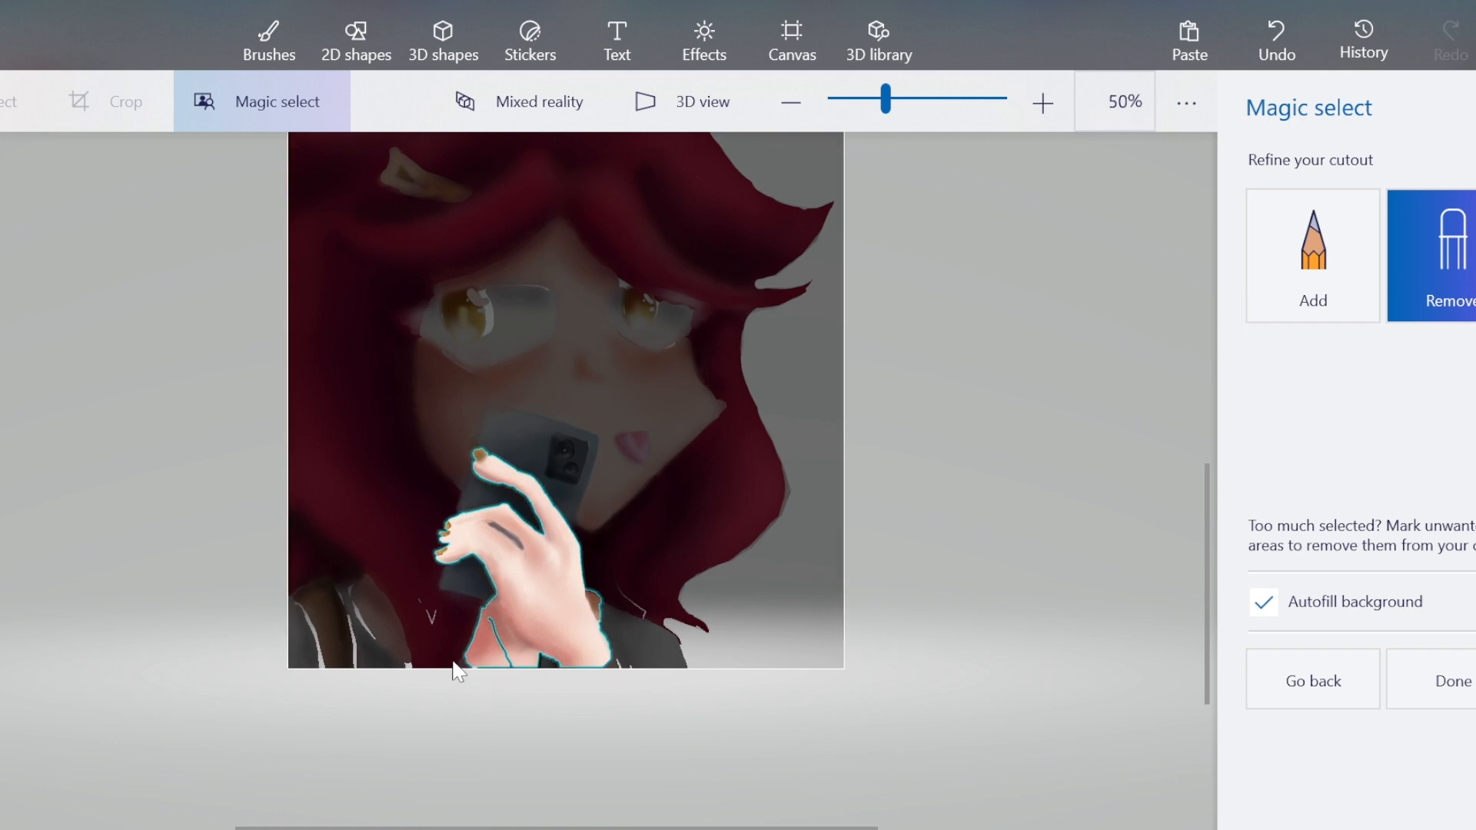
scroll(488, 627, up, 2)
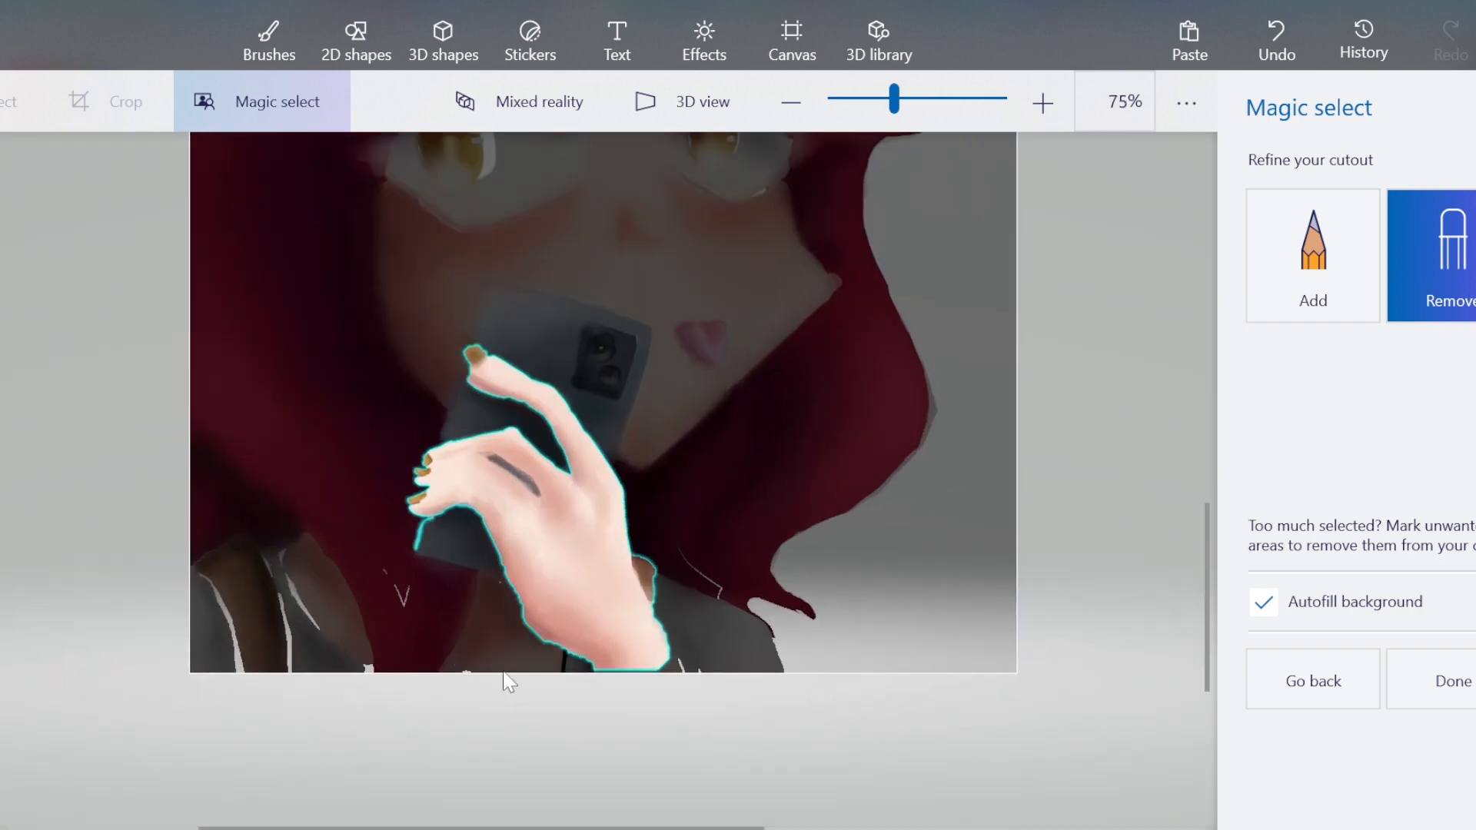
scroll(584, 608, down, 1)
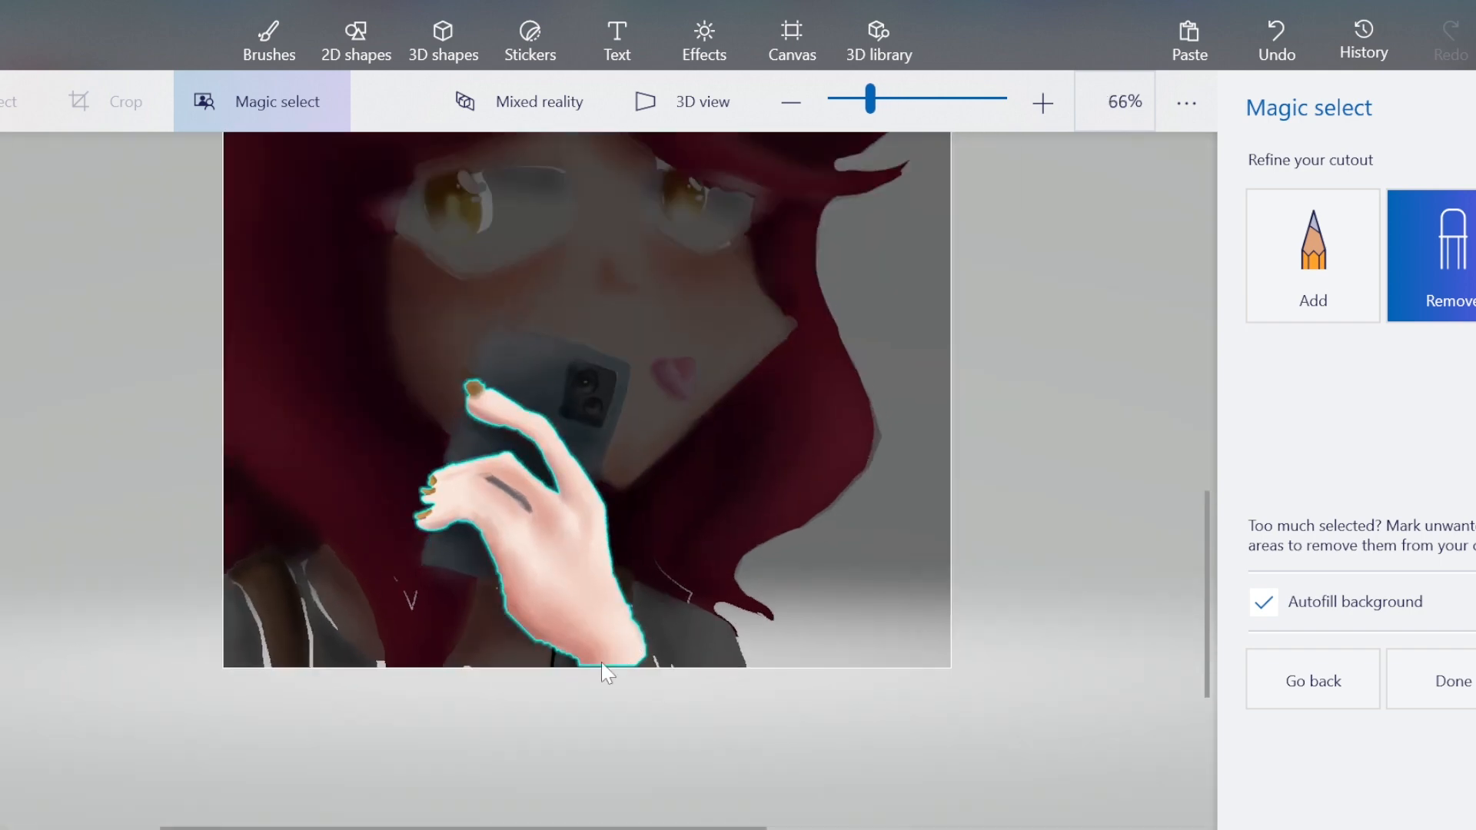
scroll(601, 662, down, 3)
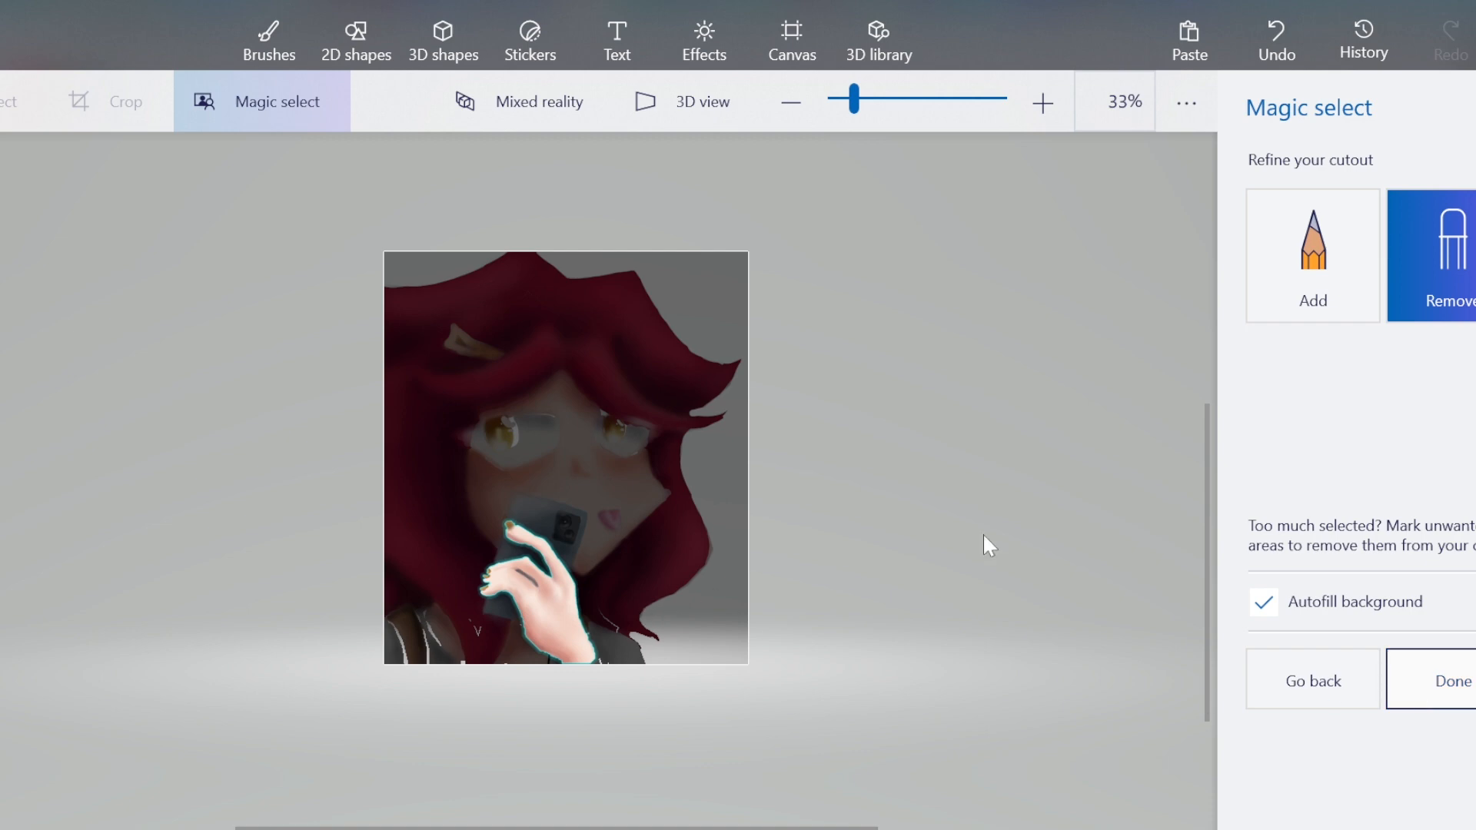
Try moving the hand cutout off the phone to beside the character's hair, and undo the move.
scroll(570, 652, up, 1)
drag(569, 652, 851, 588)
click(1077, 522)
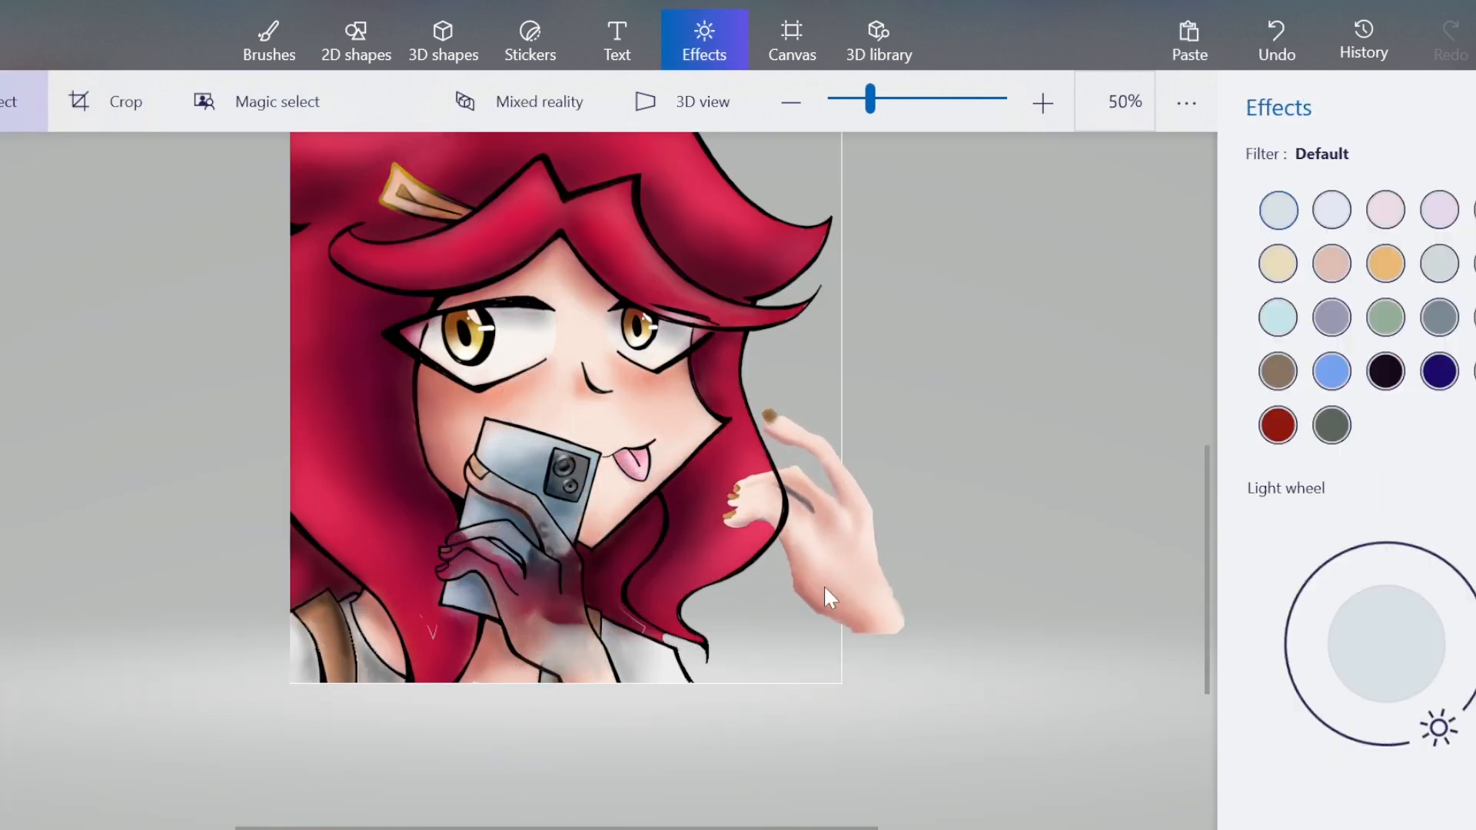
scroll(524, 616, up, 3)
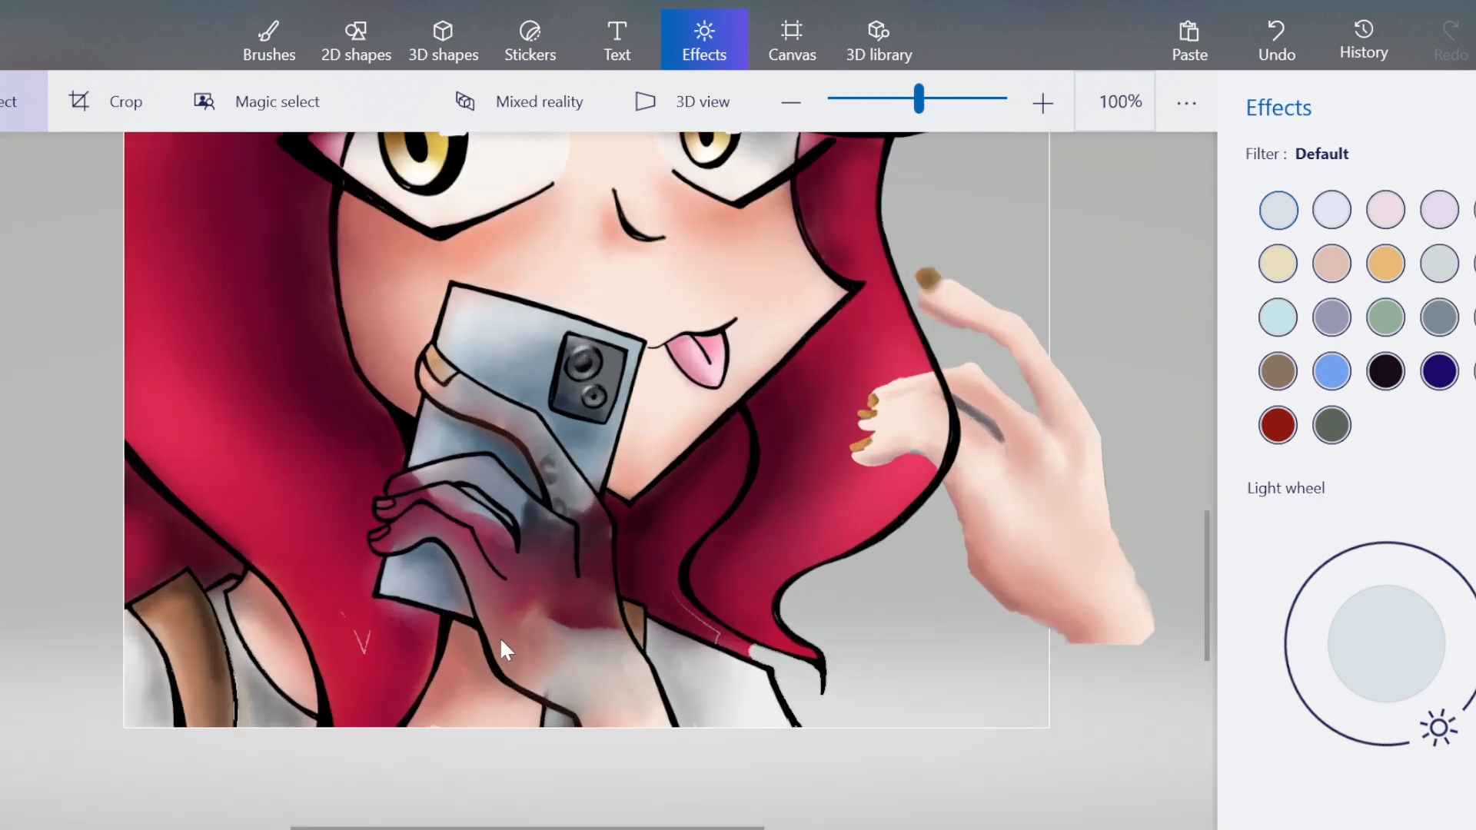
scroll(543, 608, down, 3)
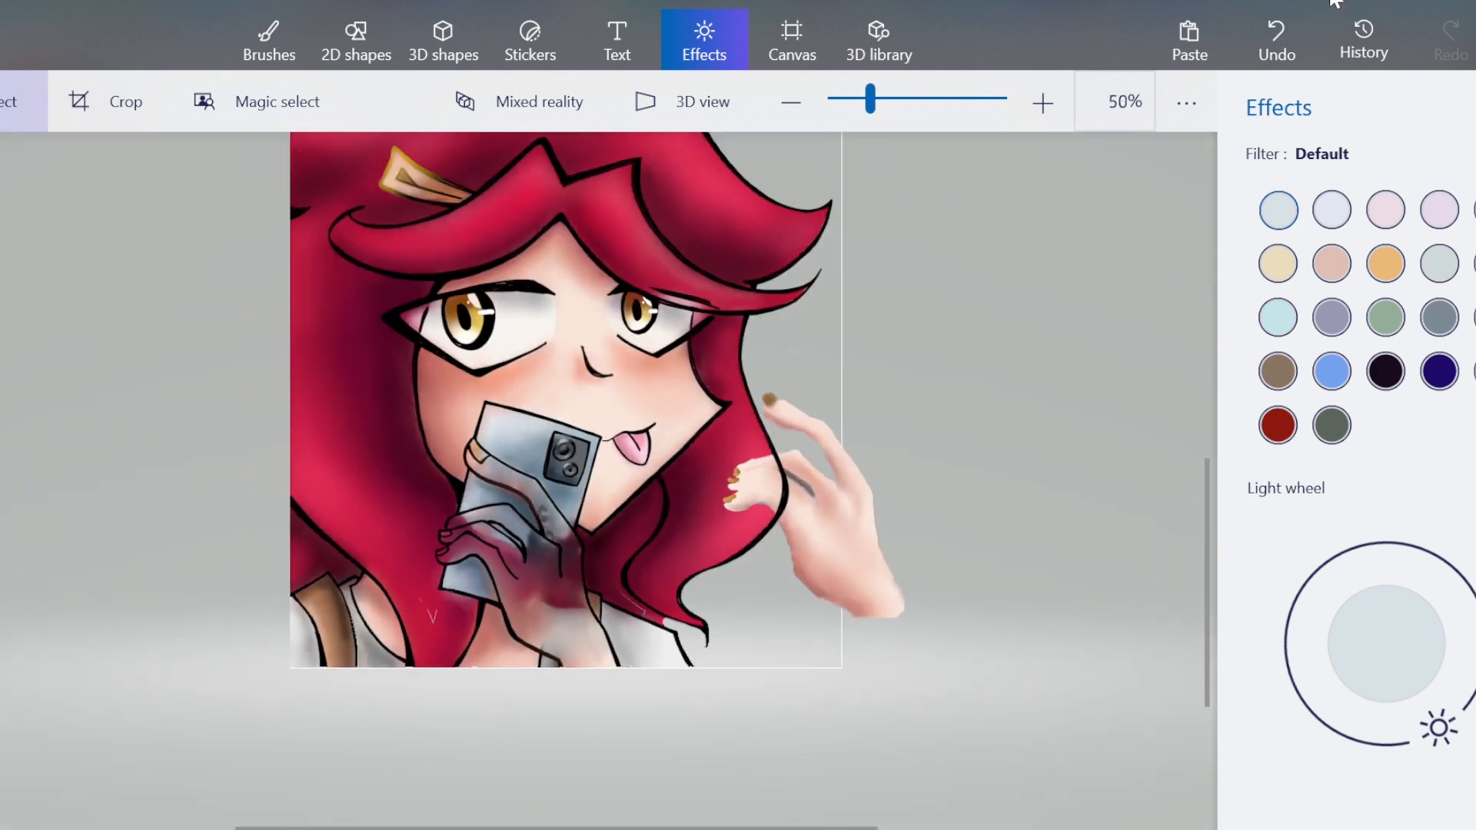
click(1290, 36)
scroll(469, 615, down, 2)
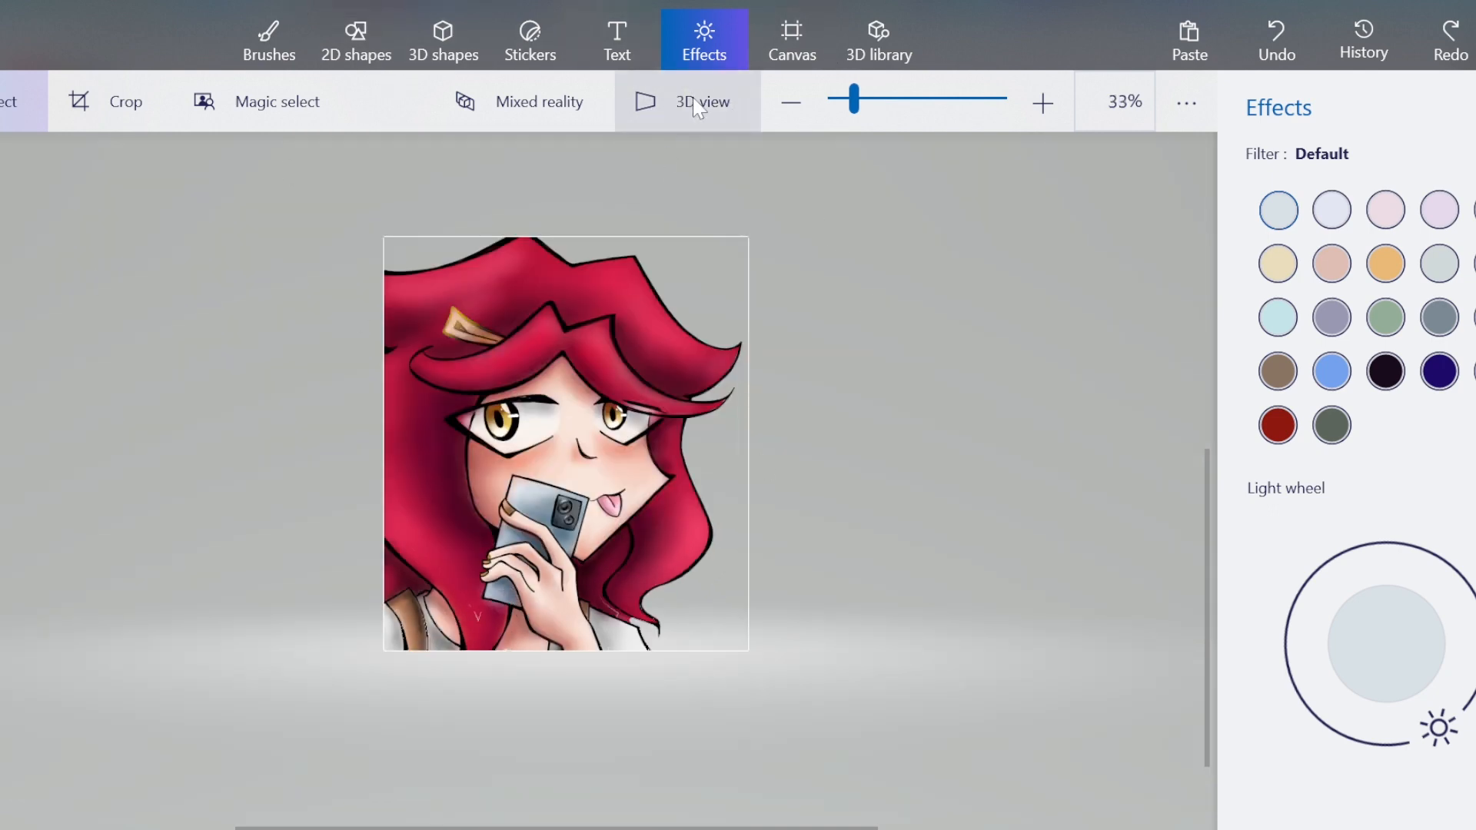
Draw a short, thick black Marker stroke in the canvas's empty upper-right corner.
click(269, 48)
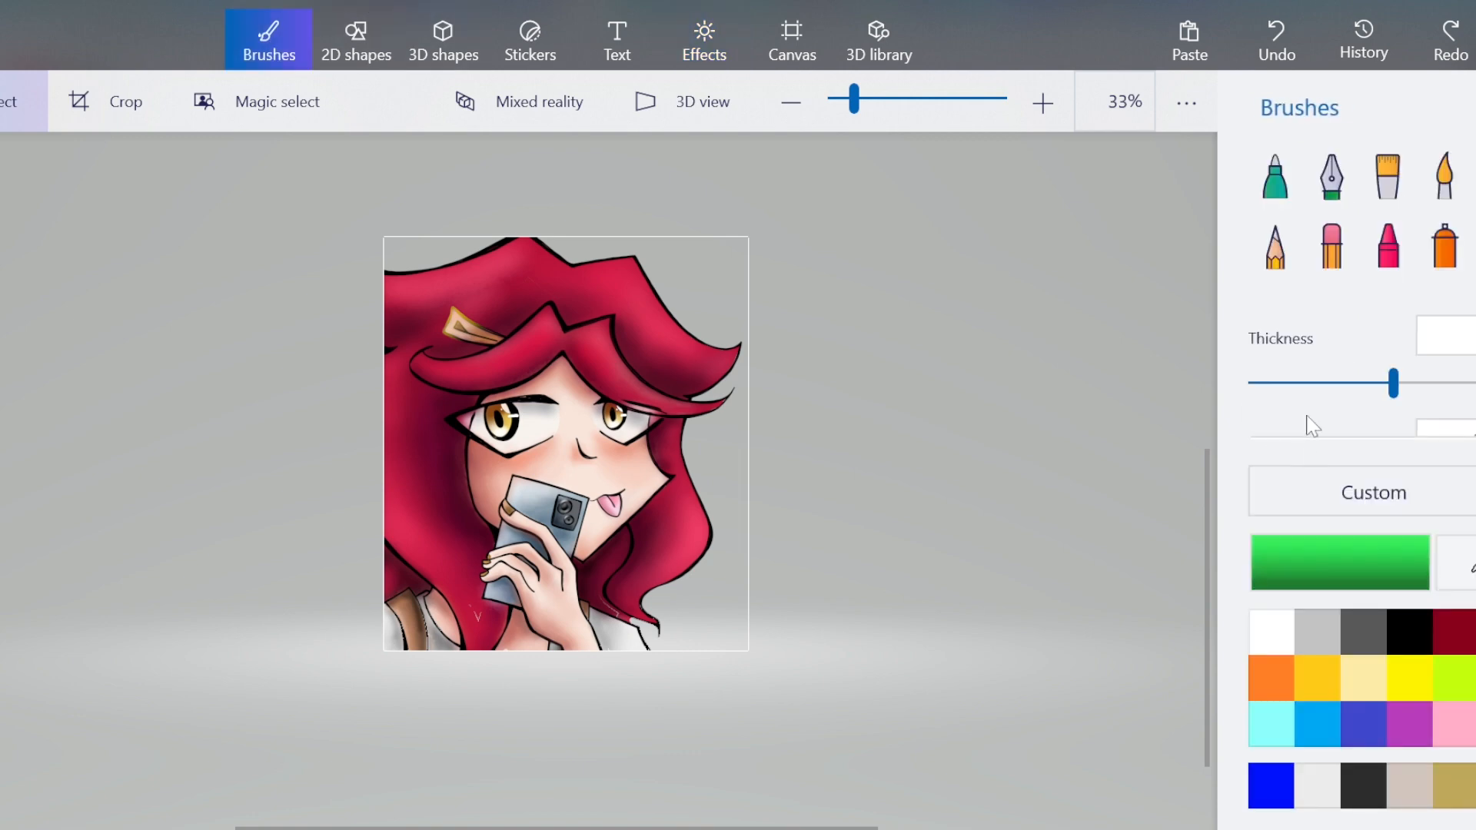
click(1389, 627)
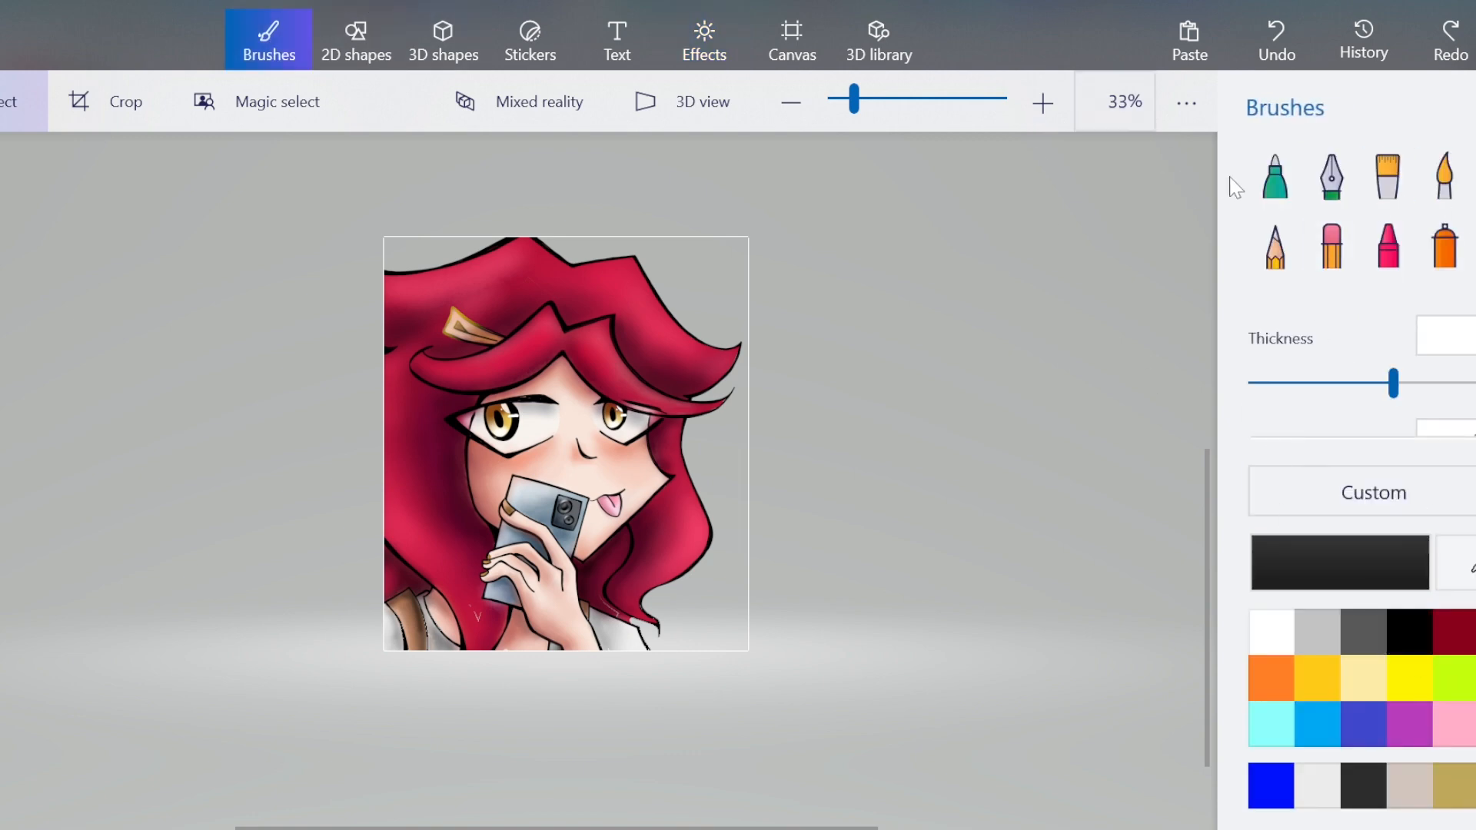
click(1275, 175)
drag(713, 240, 740, 304)
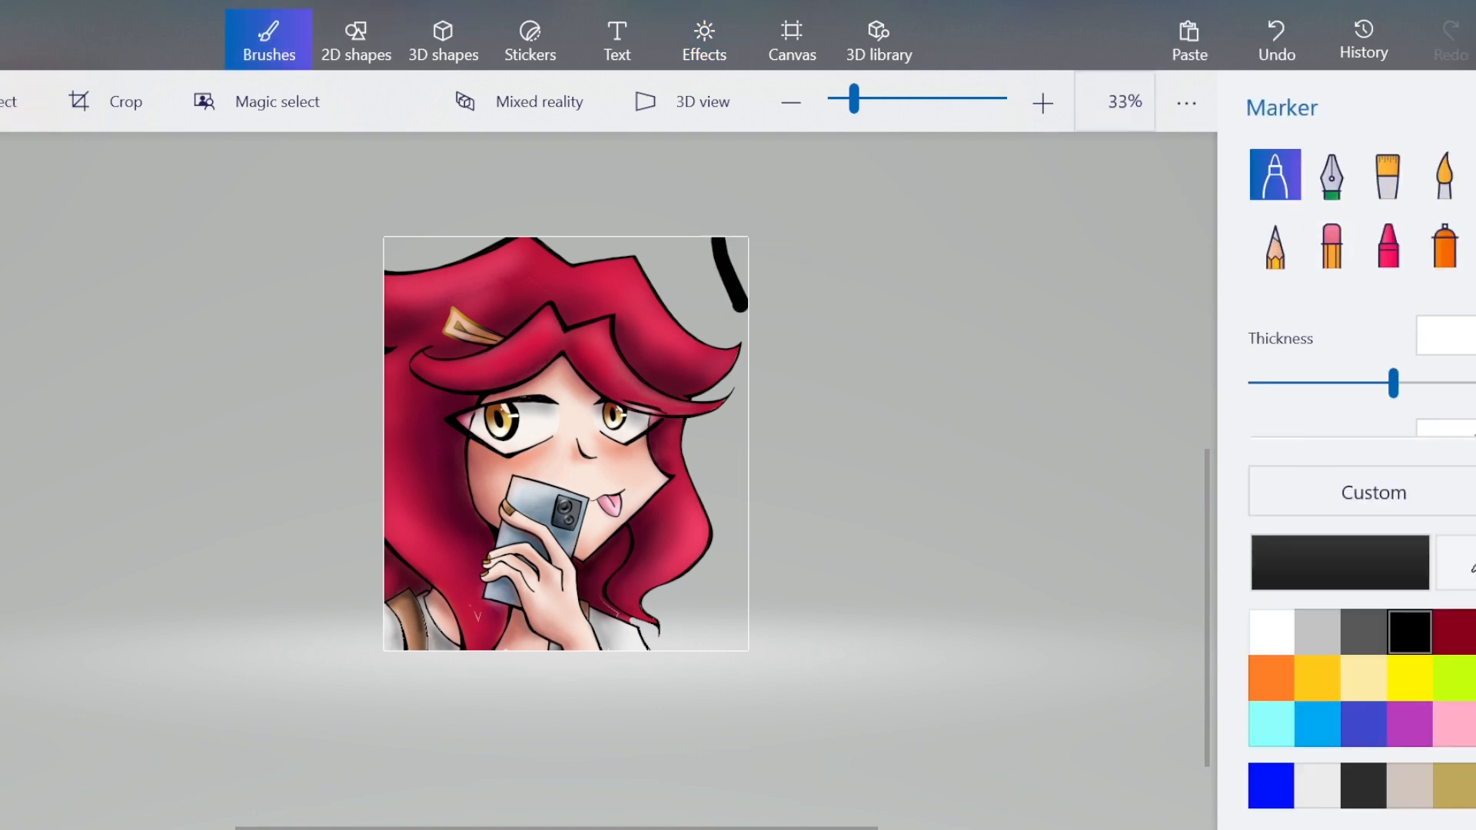
Convert the black stroke into a 3D object, move it onto the character's nose and deselect it.
click(23, 102)
drag(690, 189, 794, 315)
click(1315, 389)
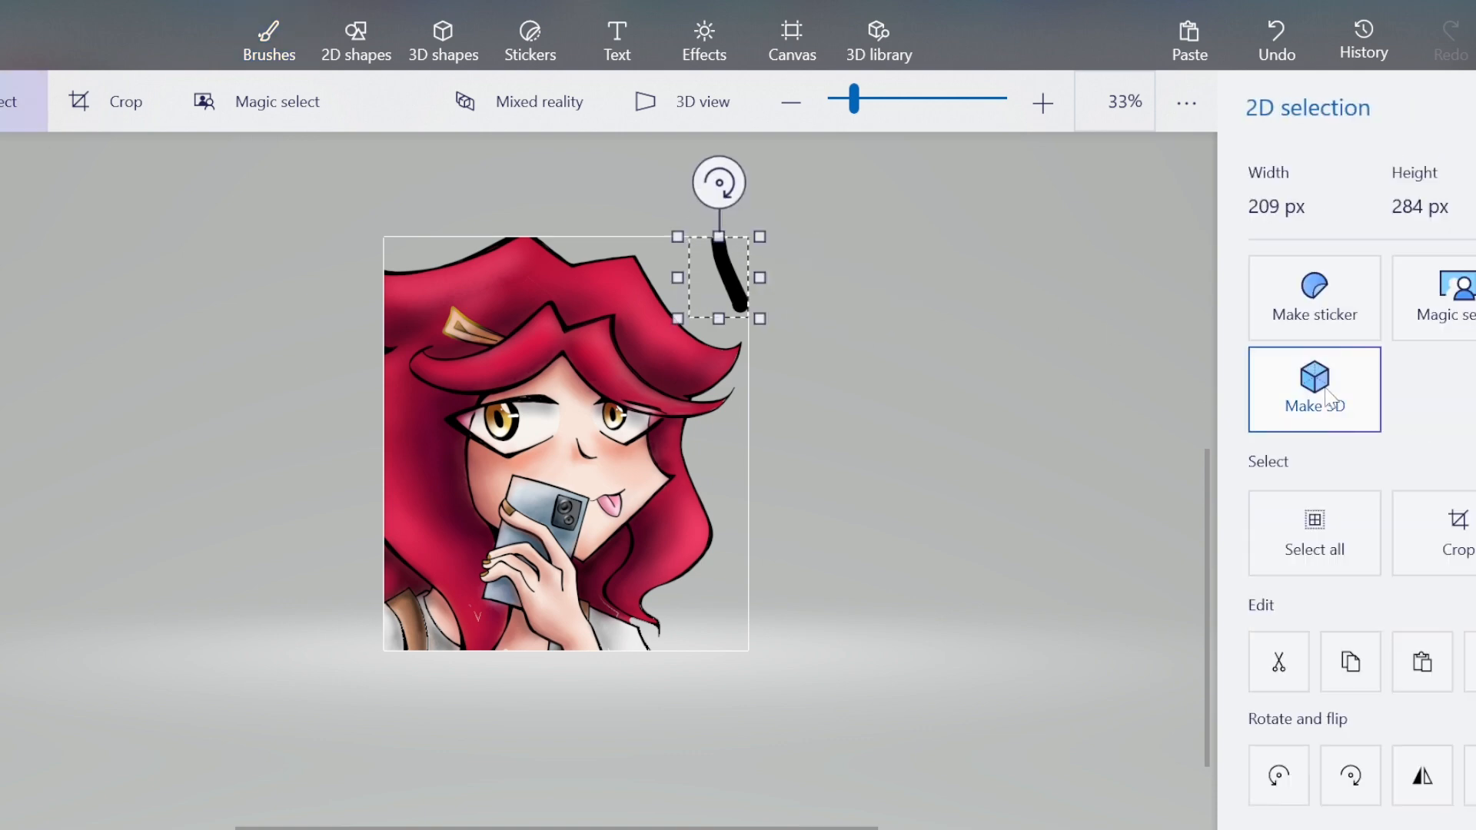
mouse_move(590, 448)
mouse_down()
mouse_move(491, 495)
mouse_move(561, 458)
mouse_up()
mouse_move(468, 452)
mouse_down()
mouse_move(509, 733)
mouse_move(464, 451)
mouse_up()
click(965, 283)
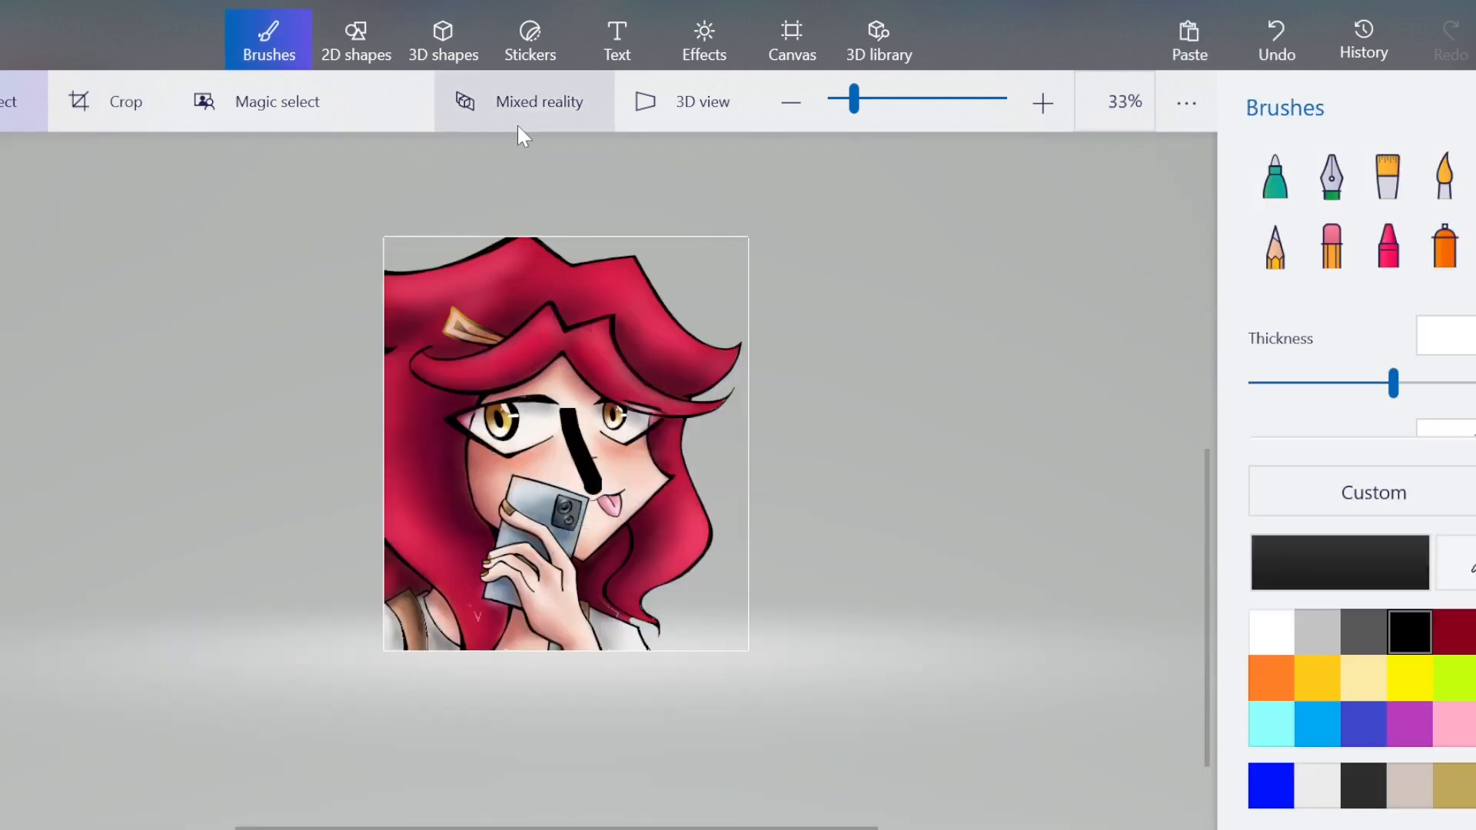
Inspect the depth of the separate pieces in 3D view, return to the front view and delete the black stroke.
click(675, 107)
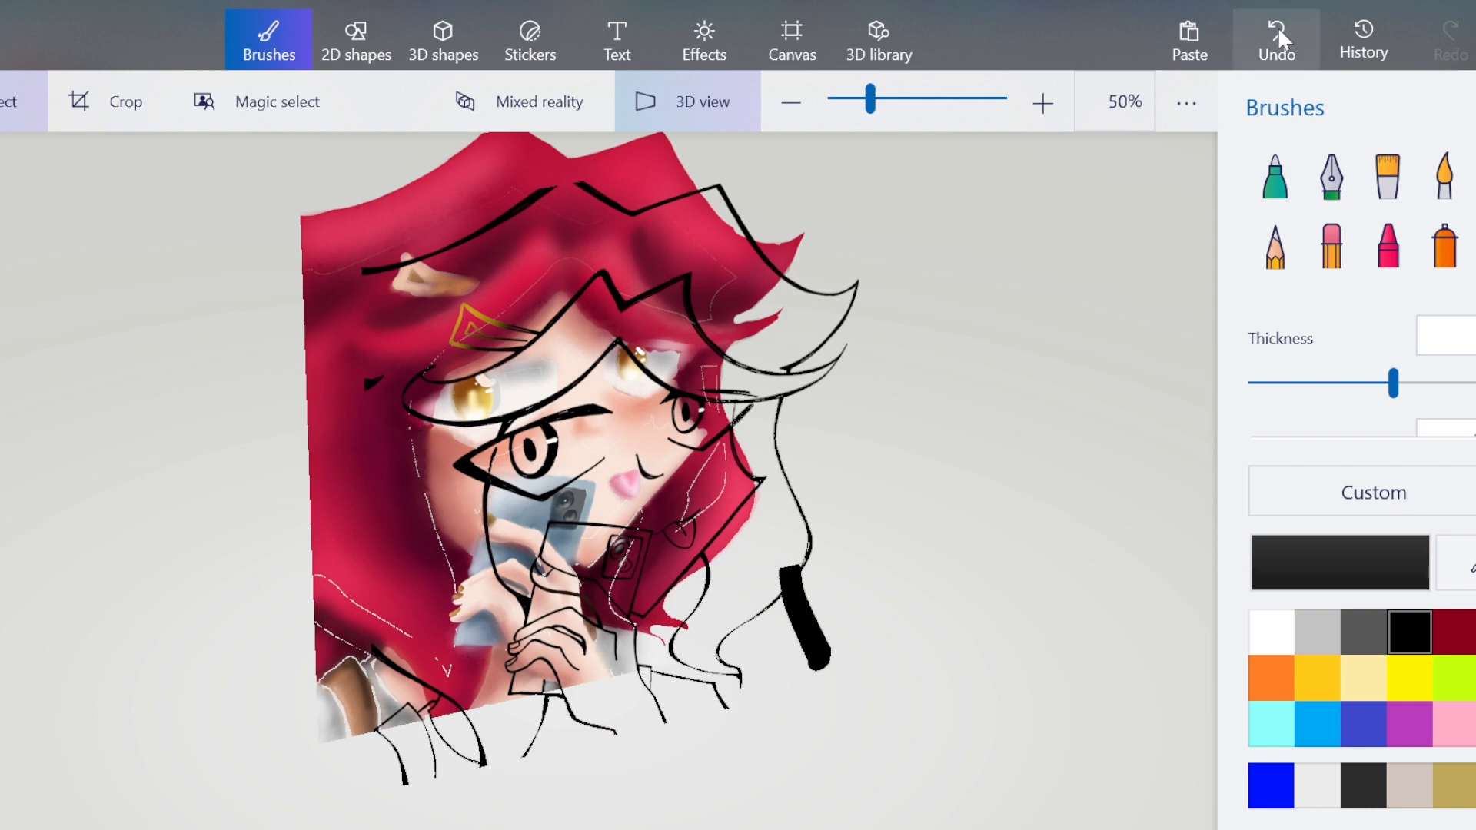
click(668, 95)
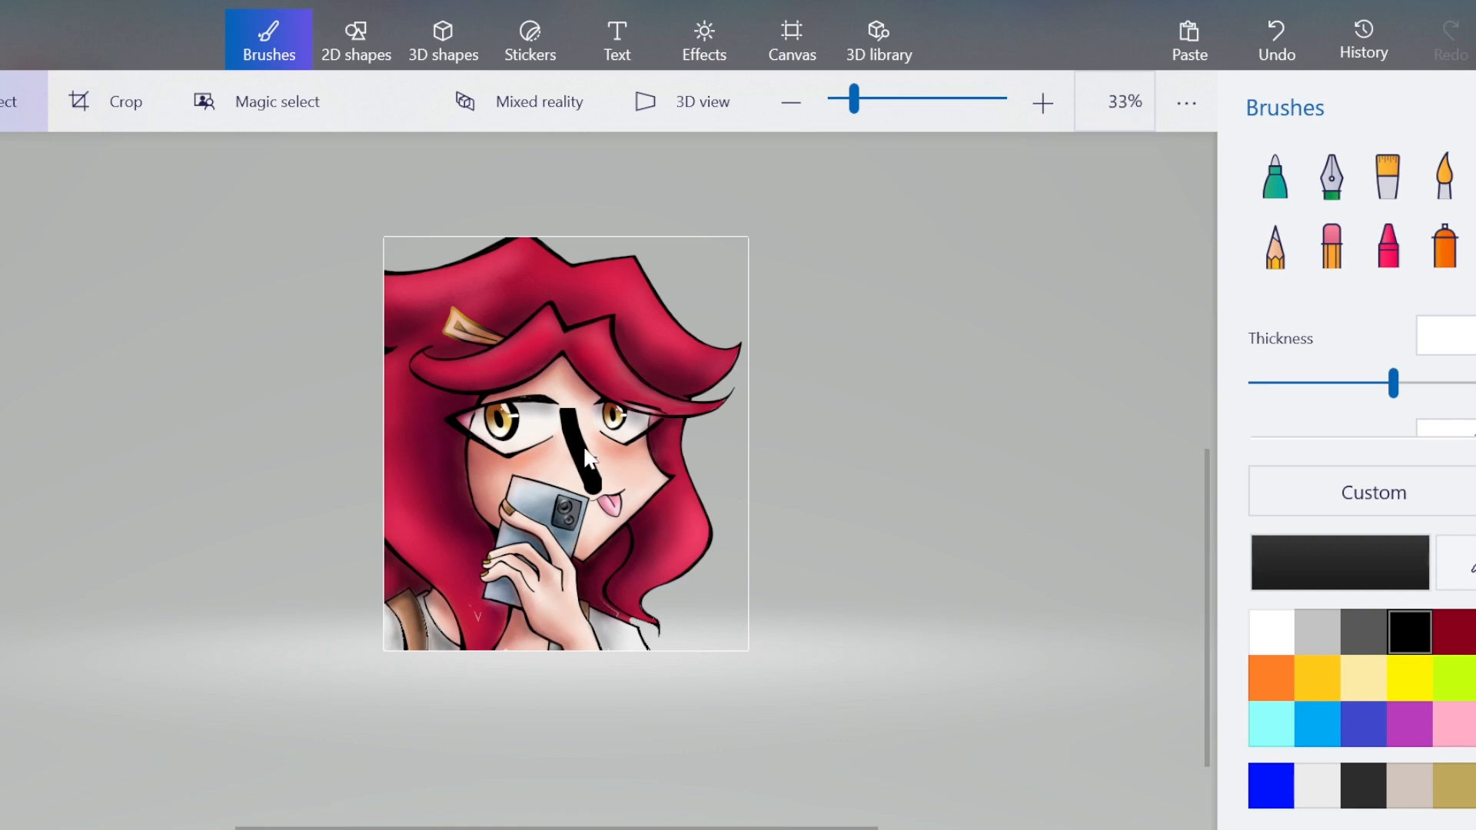
click(589, 462)
key(Delete)
Look through the available stickers and textures.
click(511, 35)
click(1283, 201)
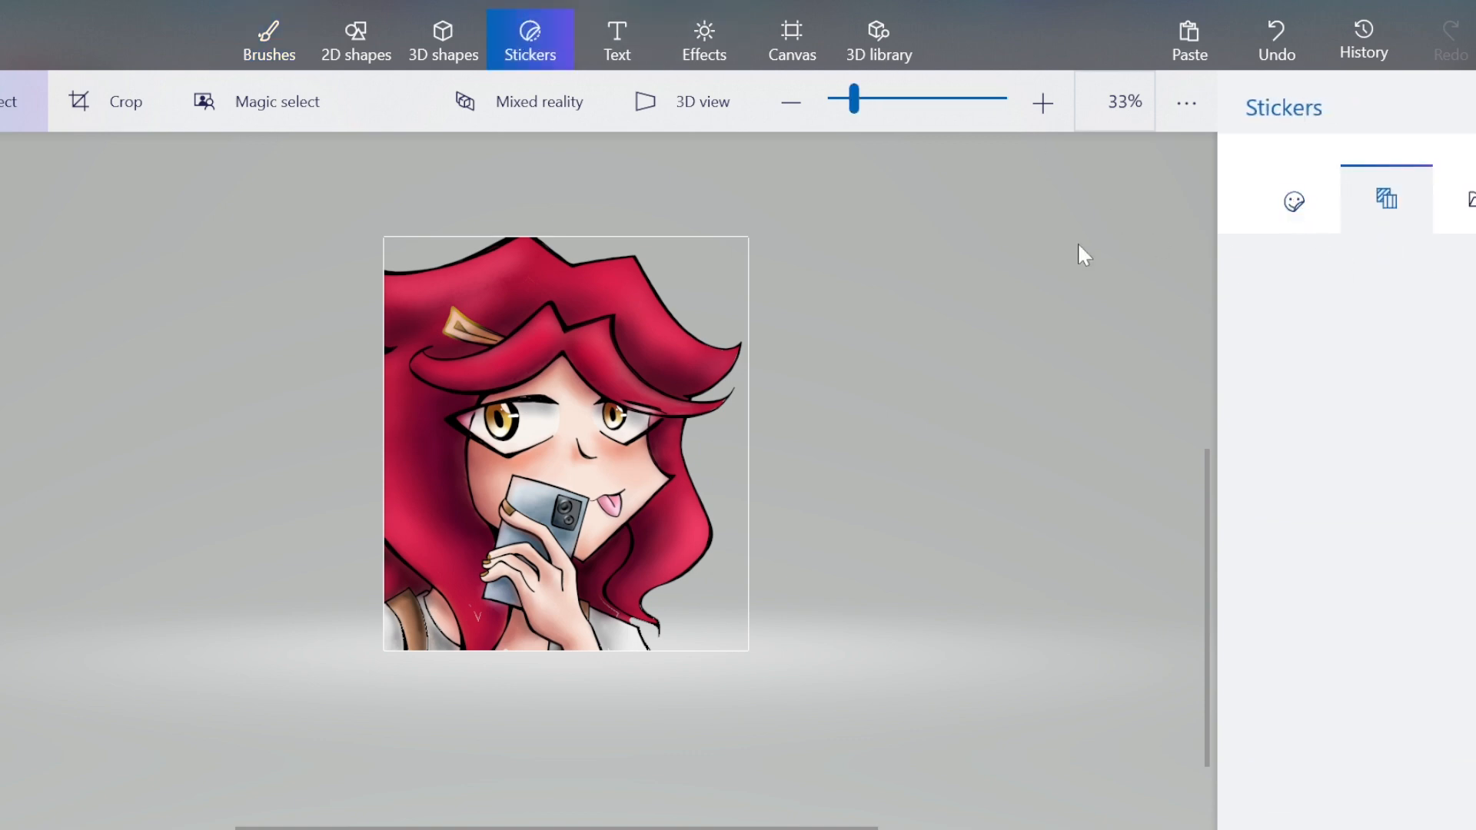
click(1467, 201)
click(1319, 209)
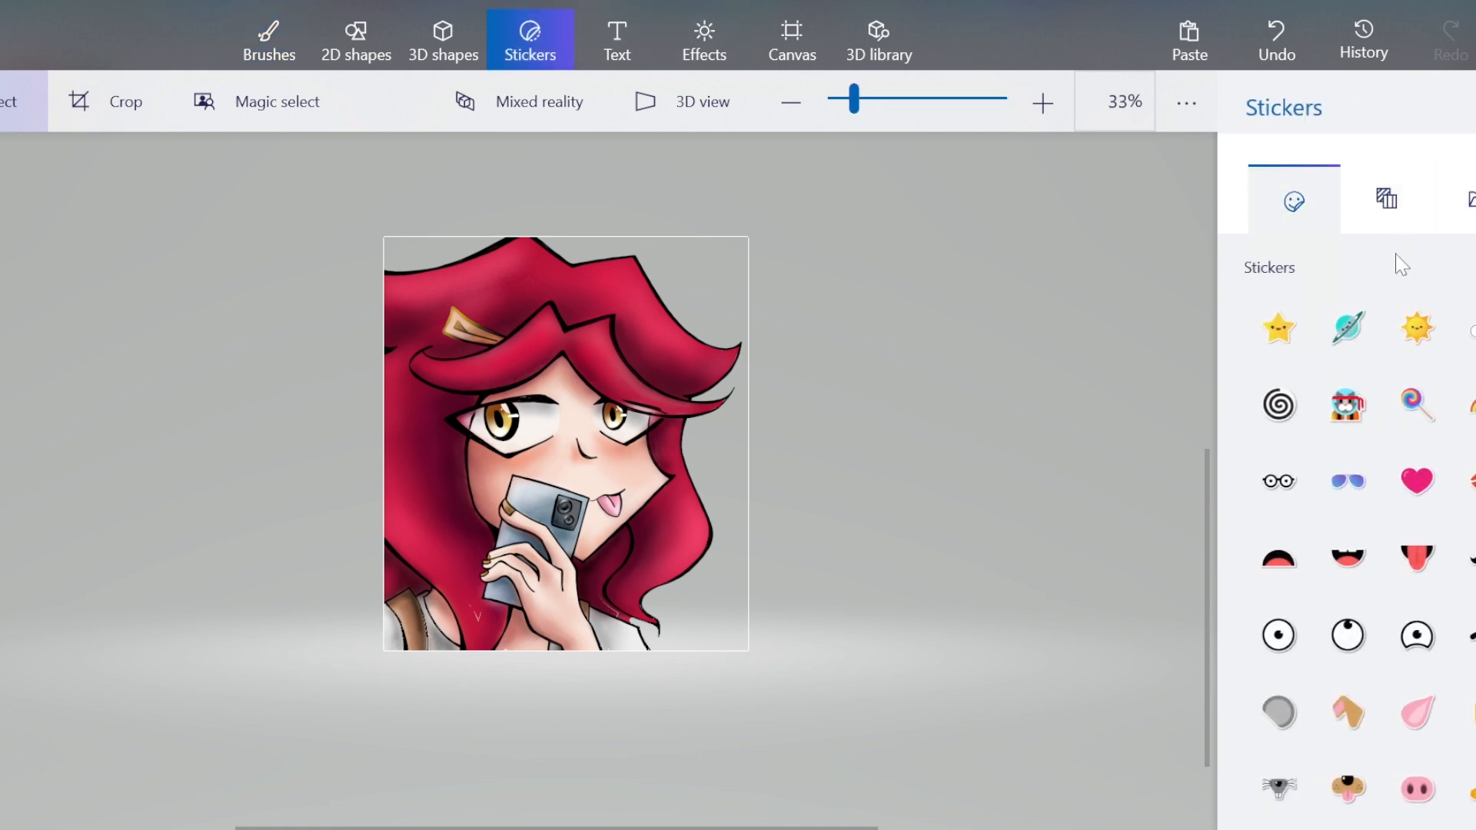
scroll(1396, 425, down, 2)
click(1386, 199)
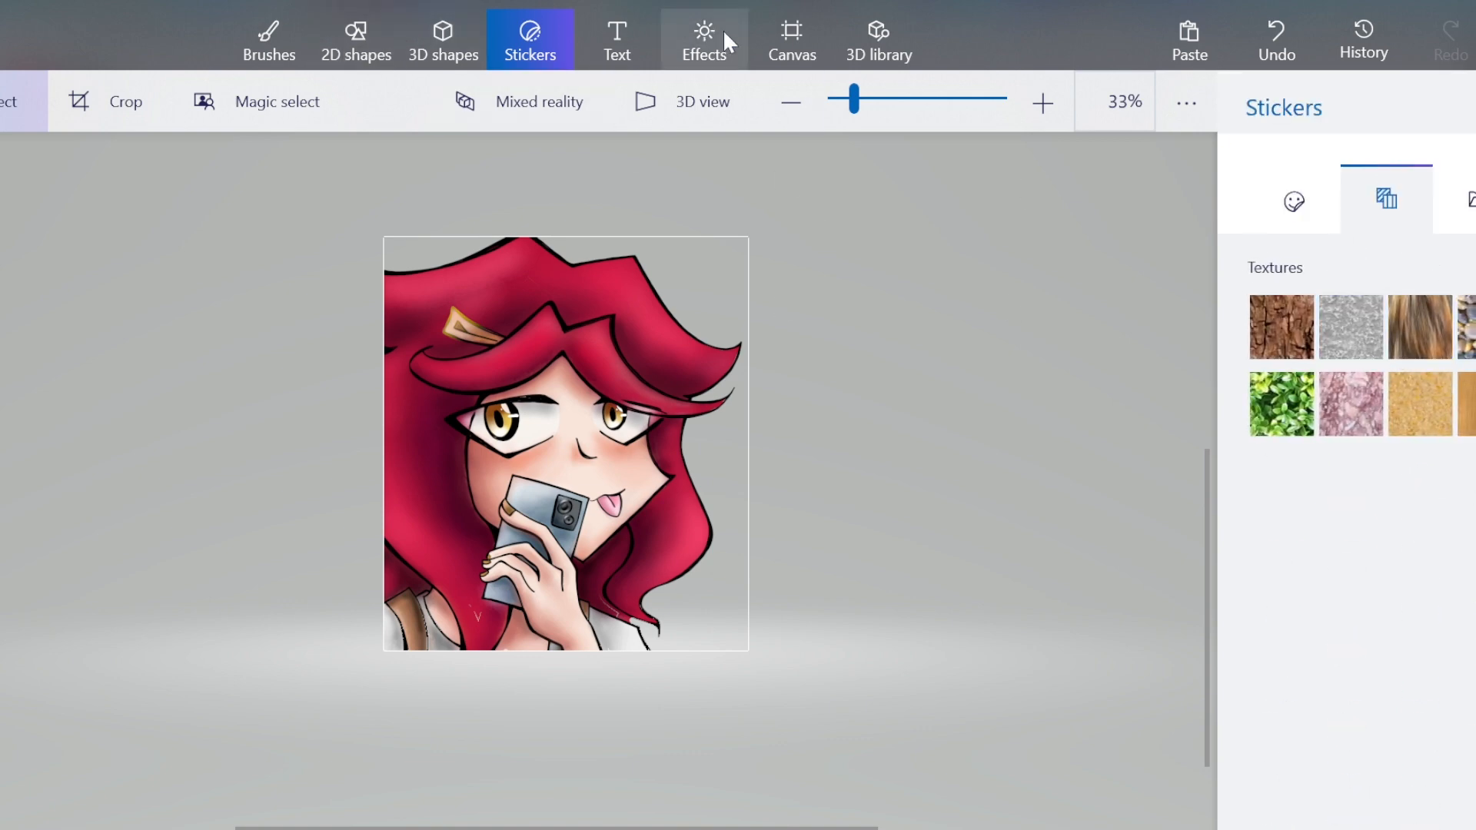
Add the 3D text "cheese" beside the drawing in Segoe UI at size 48.
click(617, 44)
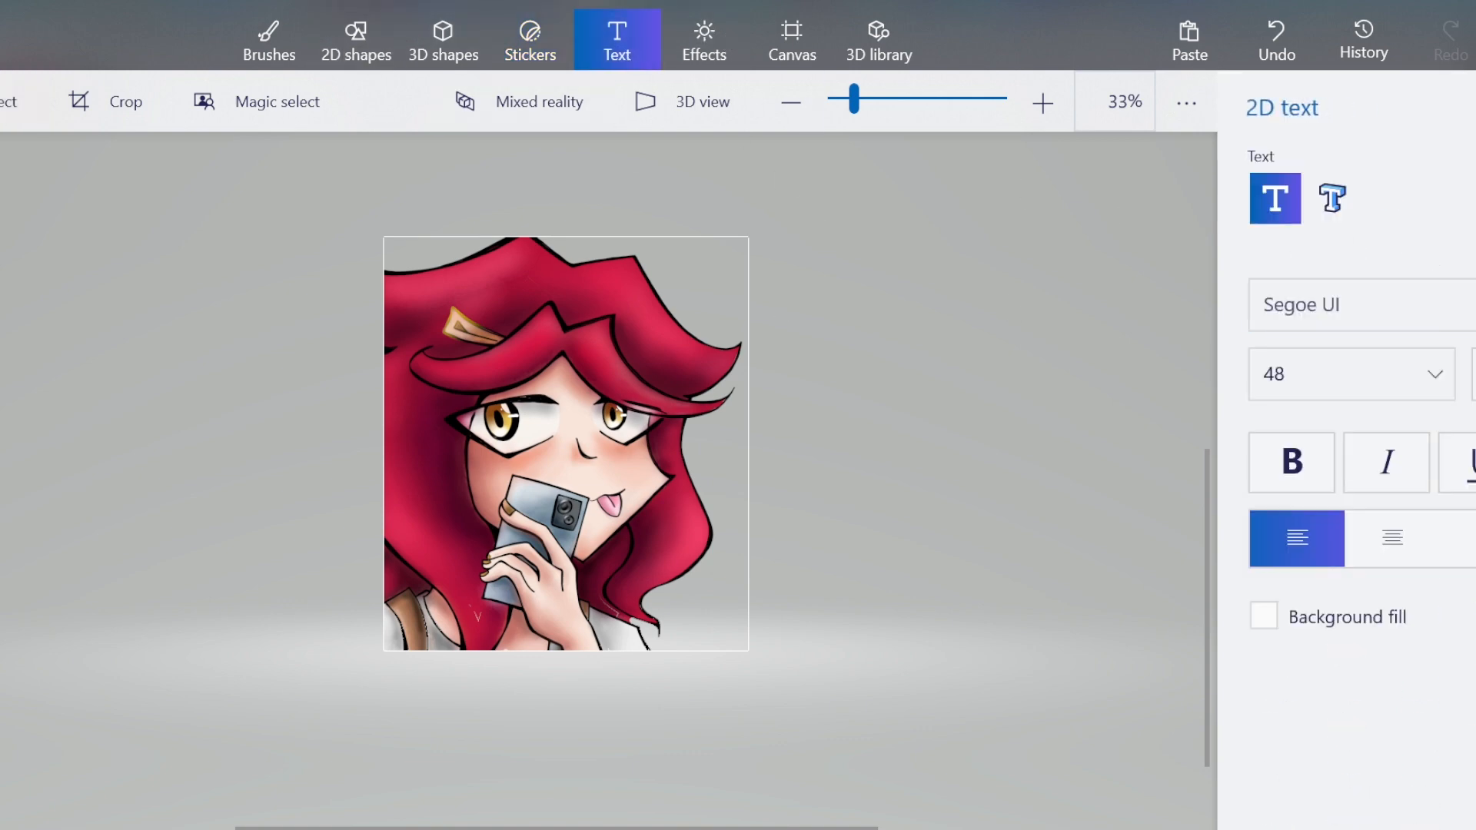
click(1332, 199)
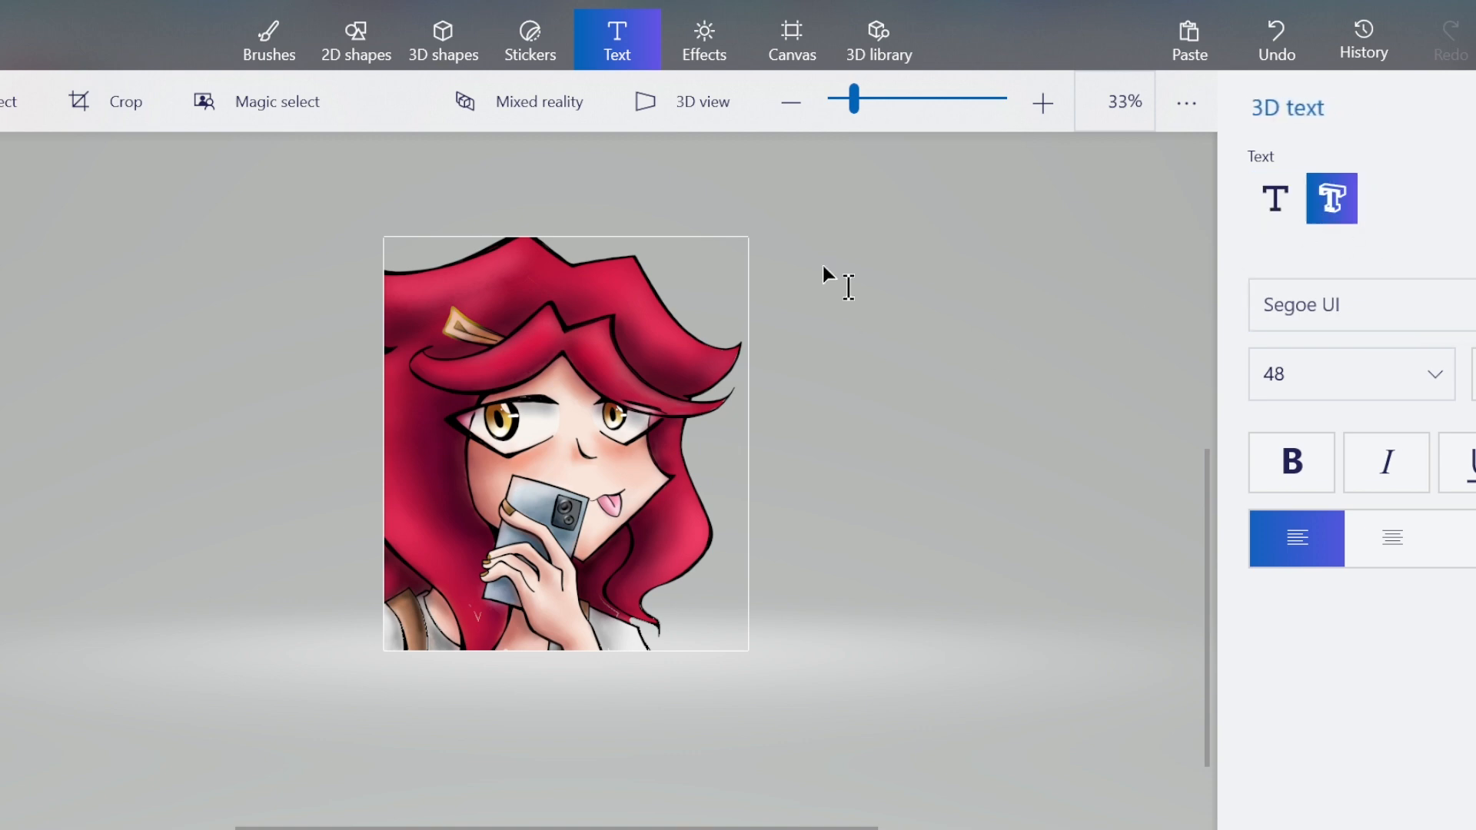
drag(822, 265, 1032, 472)
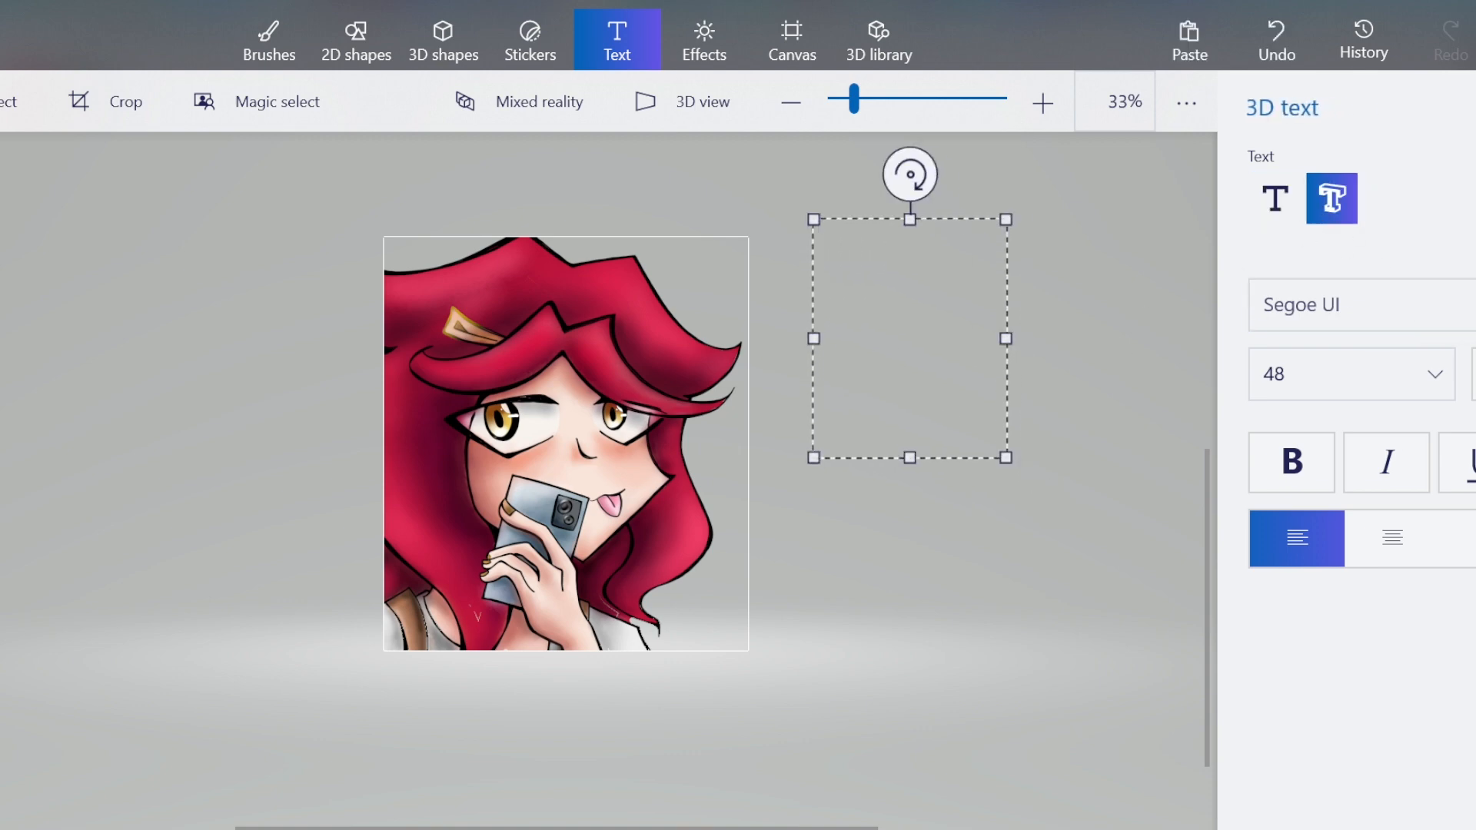
text(cheese)
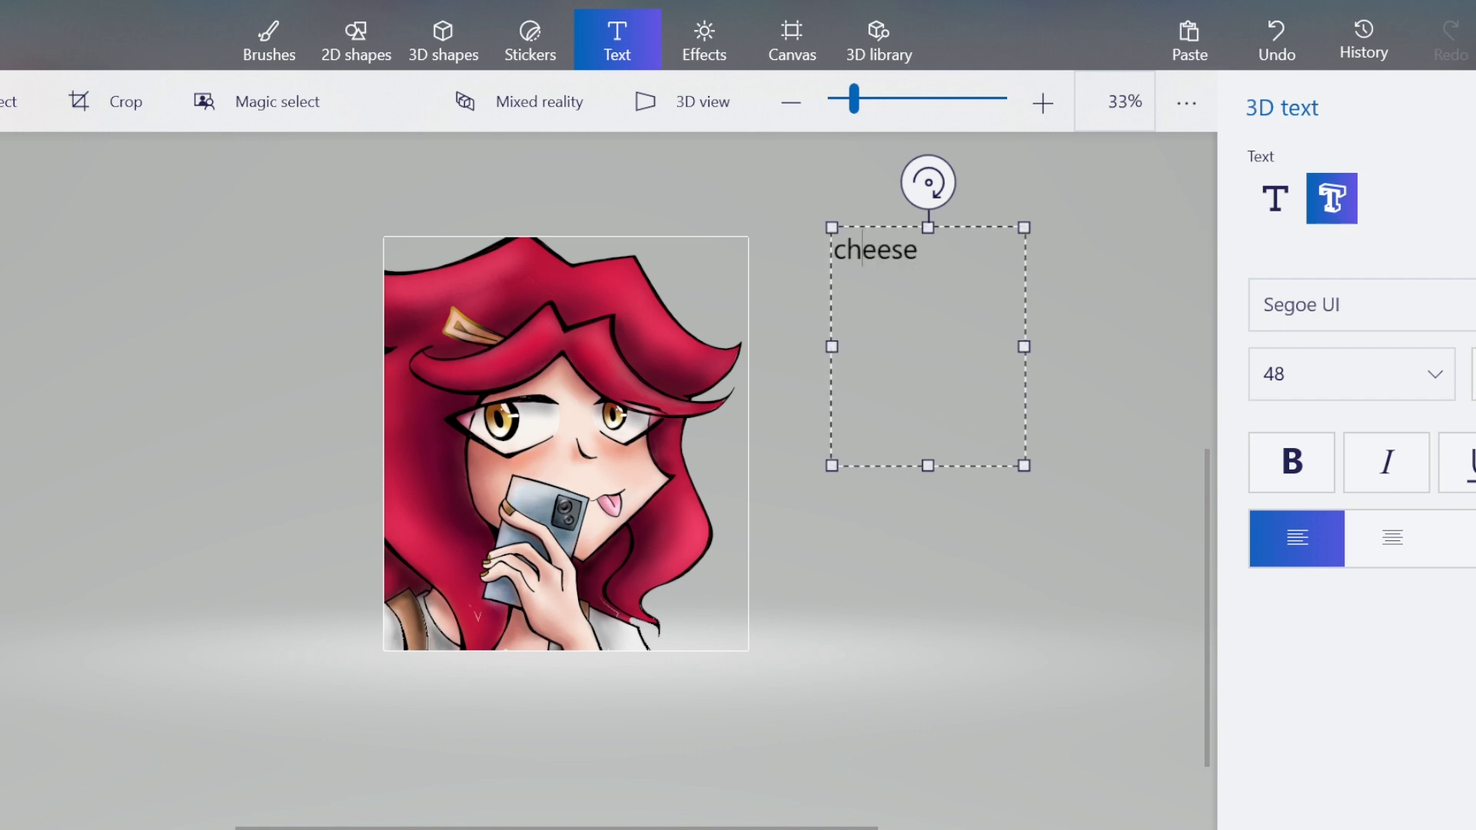
click(947, 552)
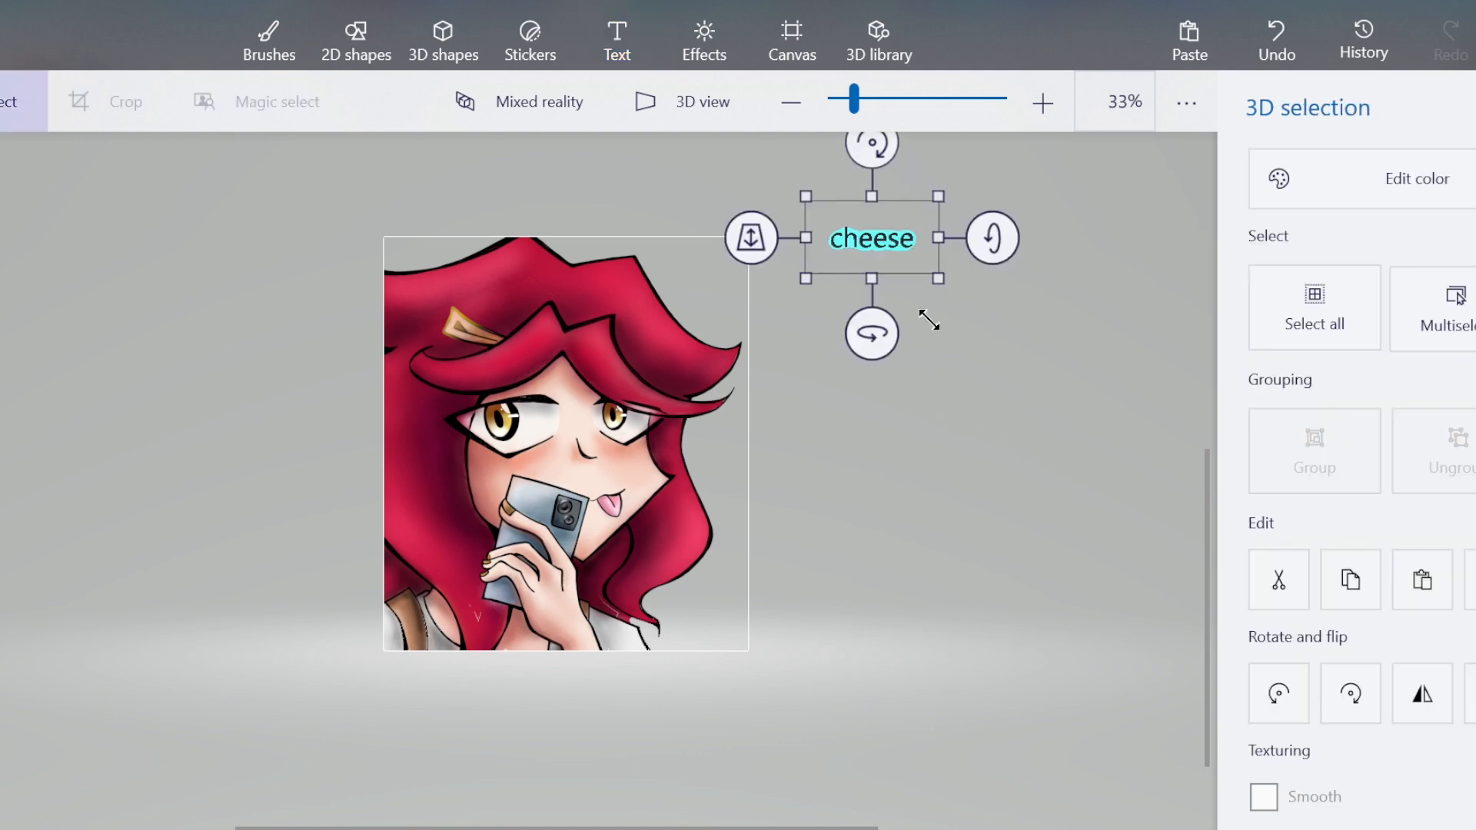
Enlarge the "cheese" text and move it so it slightly overlaps the drawing's right edge.
drag(878, 243, 846, 407)
drag(940, 339, 1239, 274)
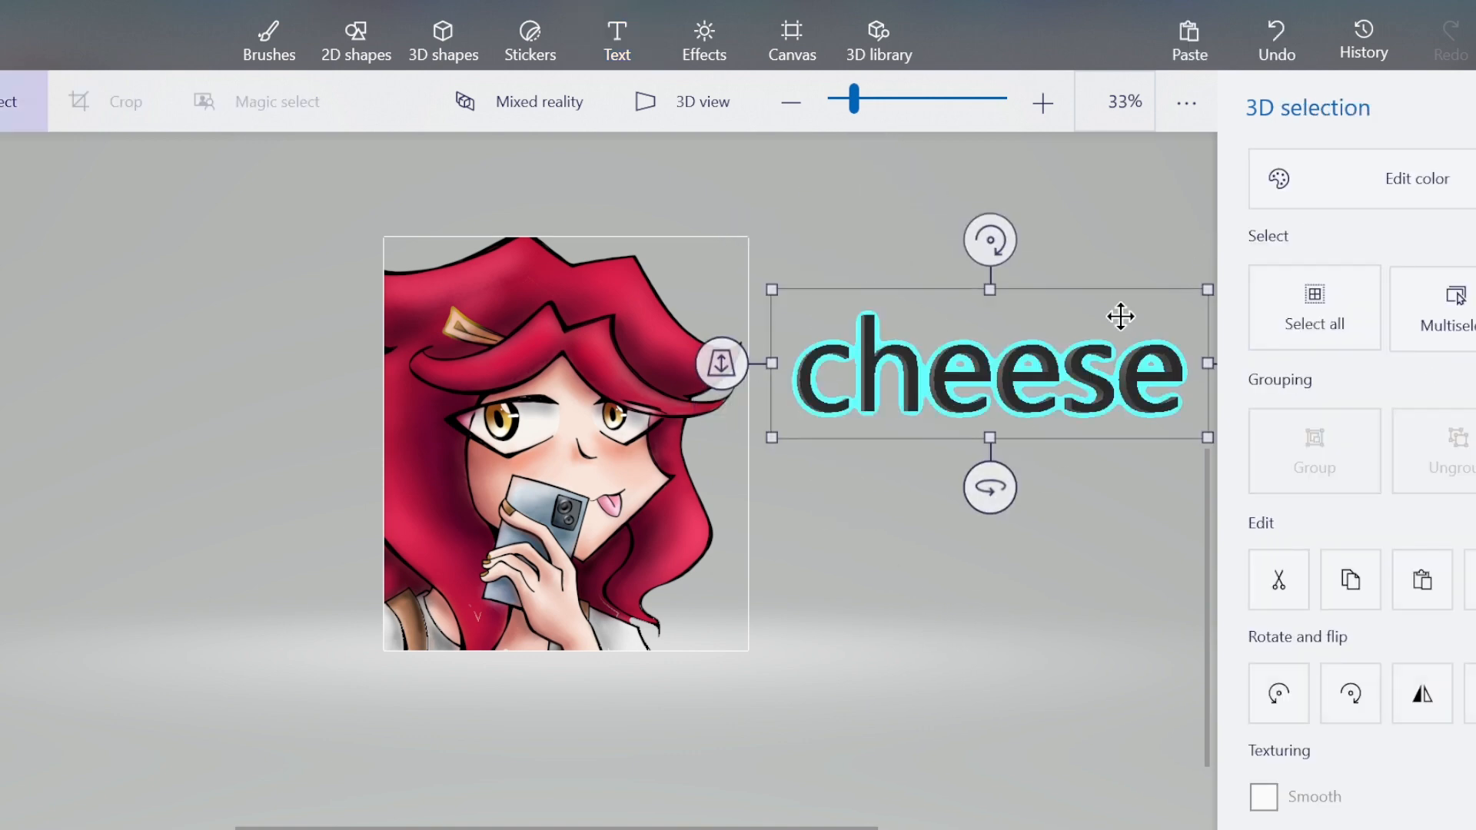
drag(1054, 371, 961, 381)
Apply the Concrete texture over the 3D text "cheese" and commit the sticker.
click(520, 47)
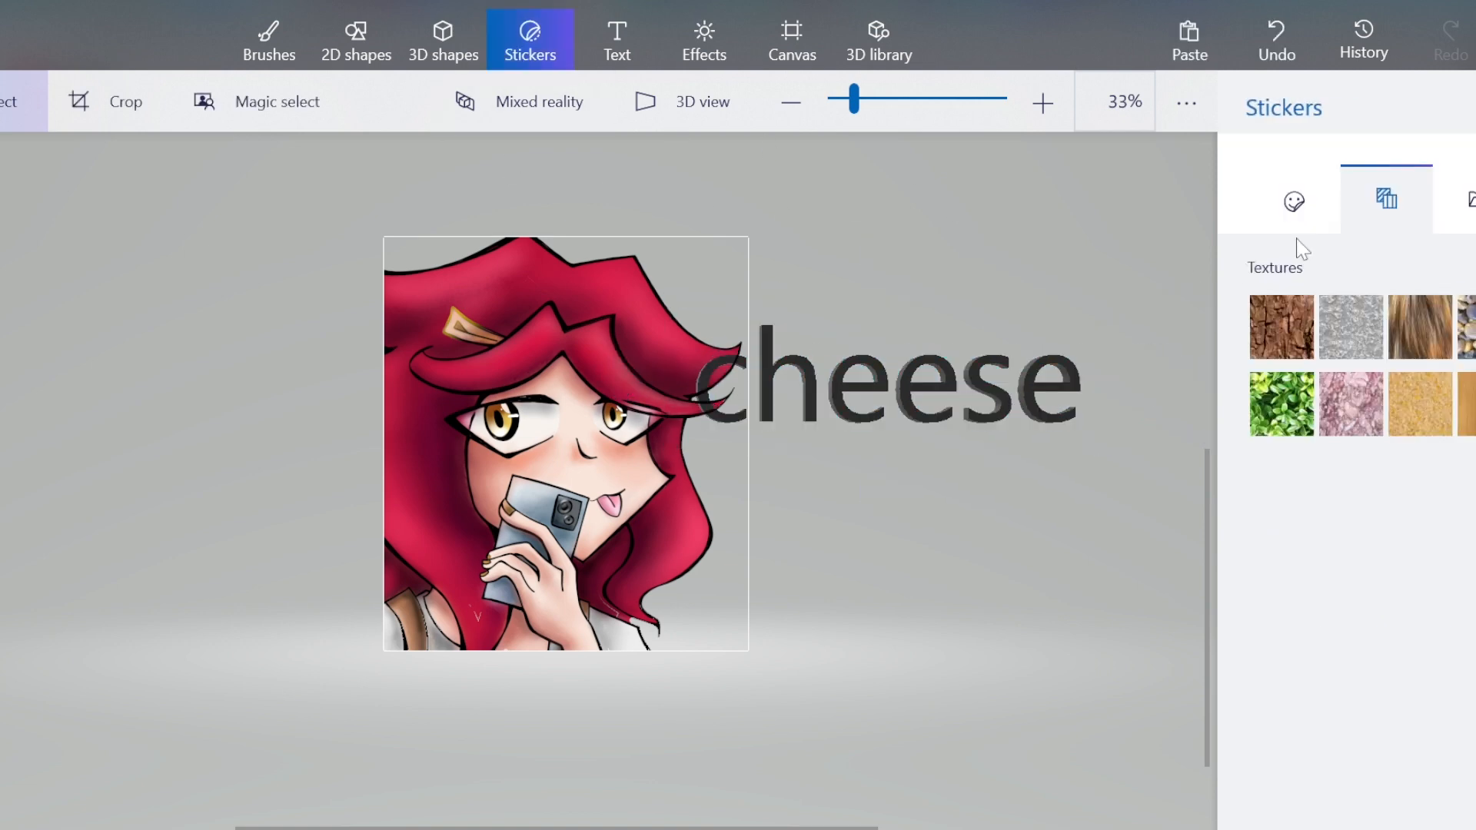
click(1338, 324)
drag(682, 238, 1081, 538)
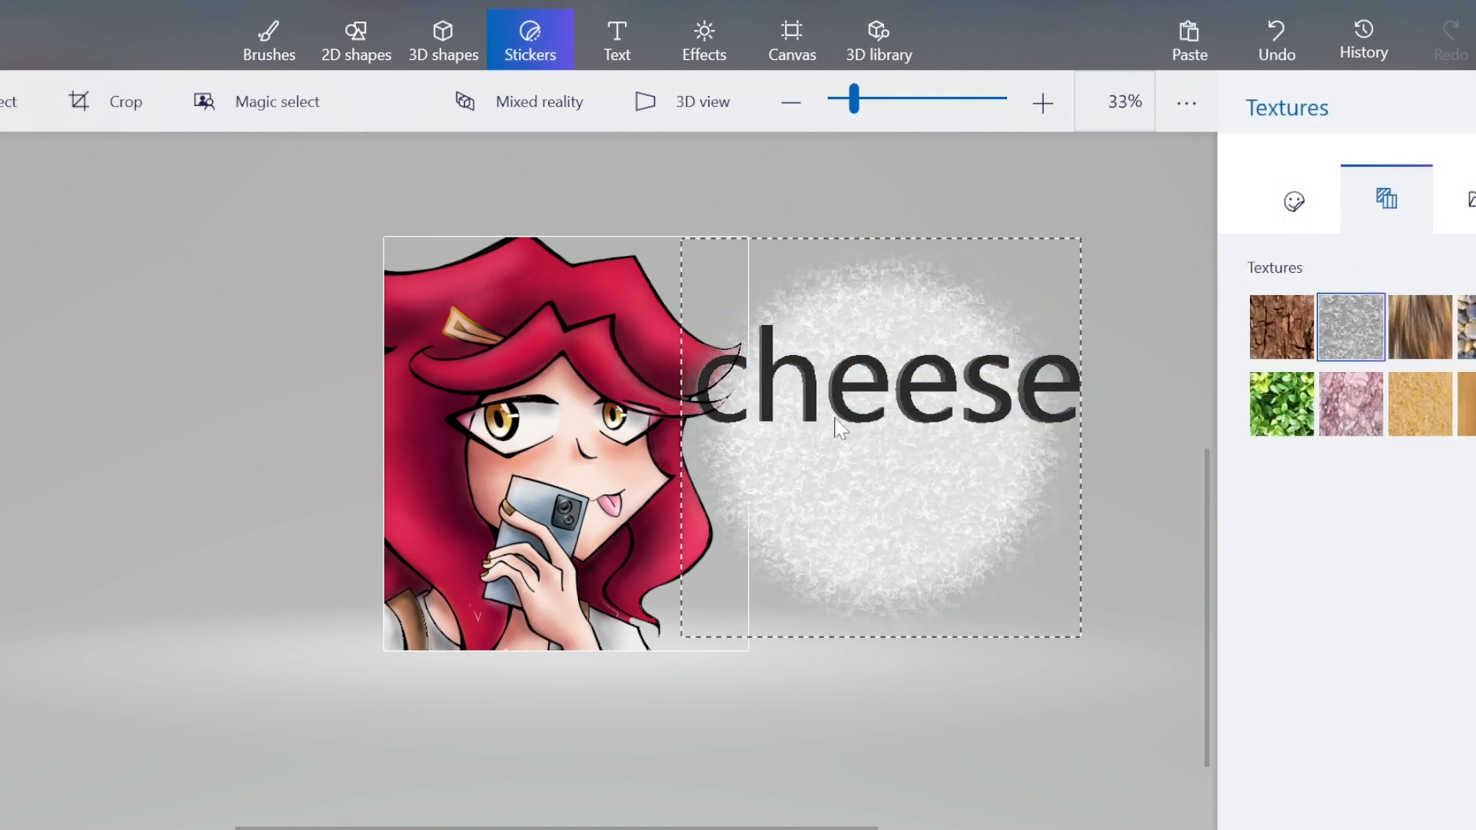
mouse_move(830, 409)
mouse_down()
mouse_move(876, 382)
mouse_move(847, 385)
mouse_up()
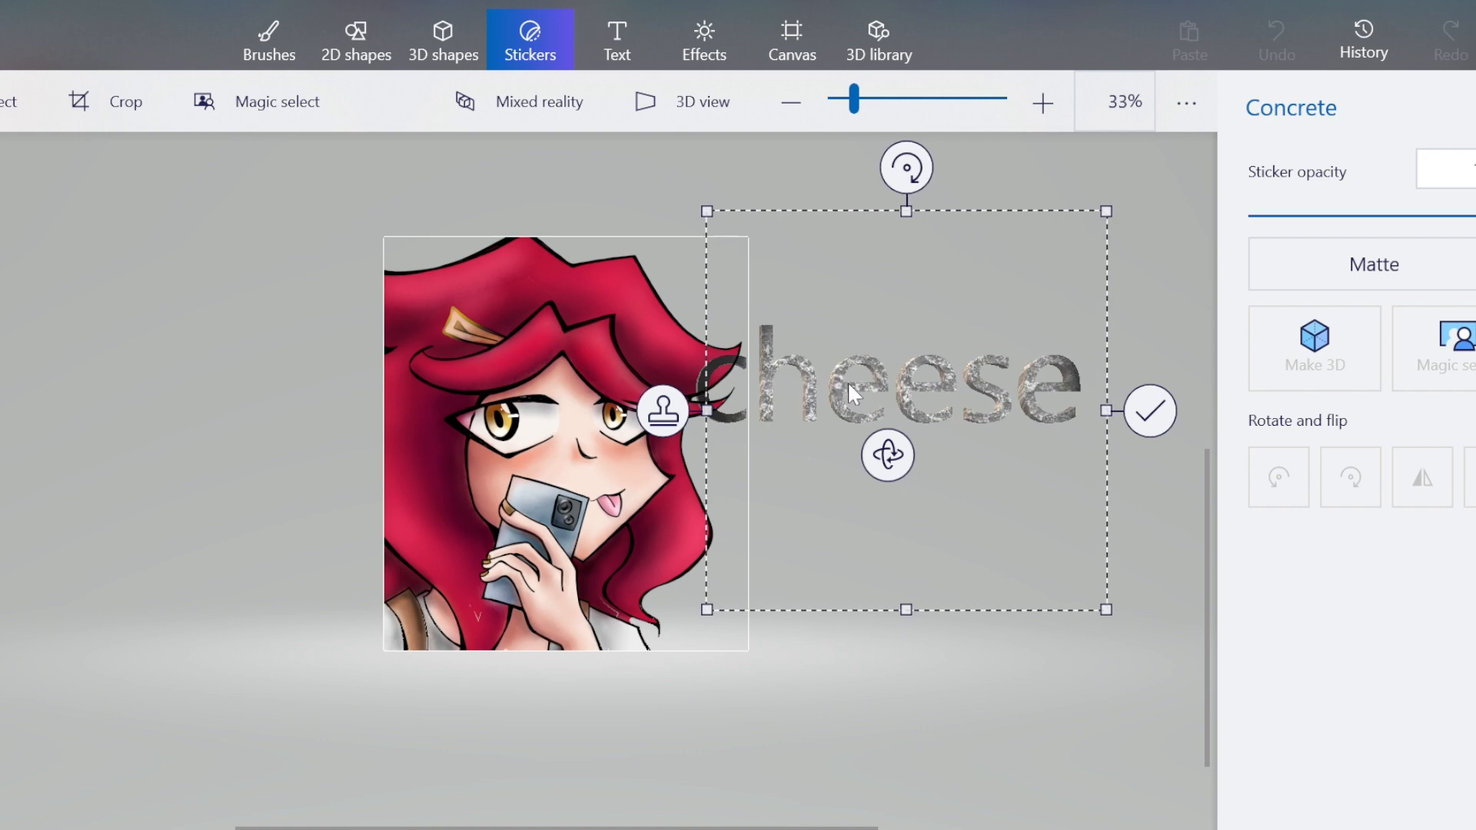
click(1158, 213)
Move the textured "cheese" text up beside the top of the drawing and deselect it.
click(801, 354)
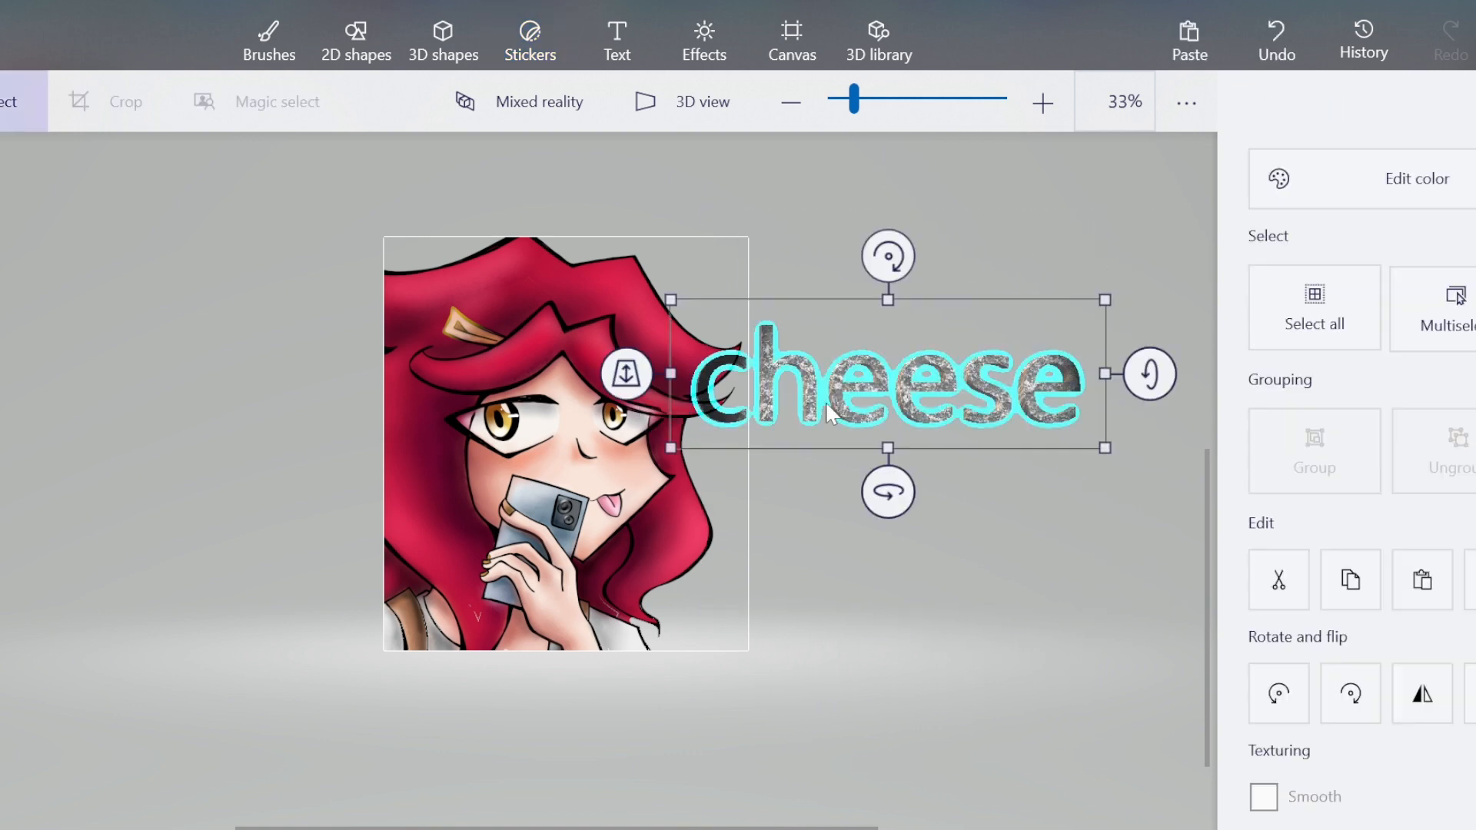
drag(977, 317, 843, 297)
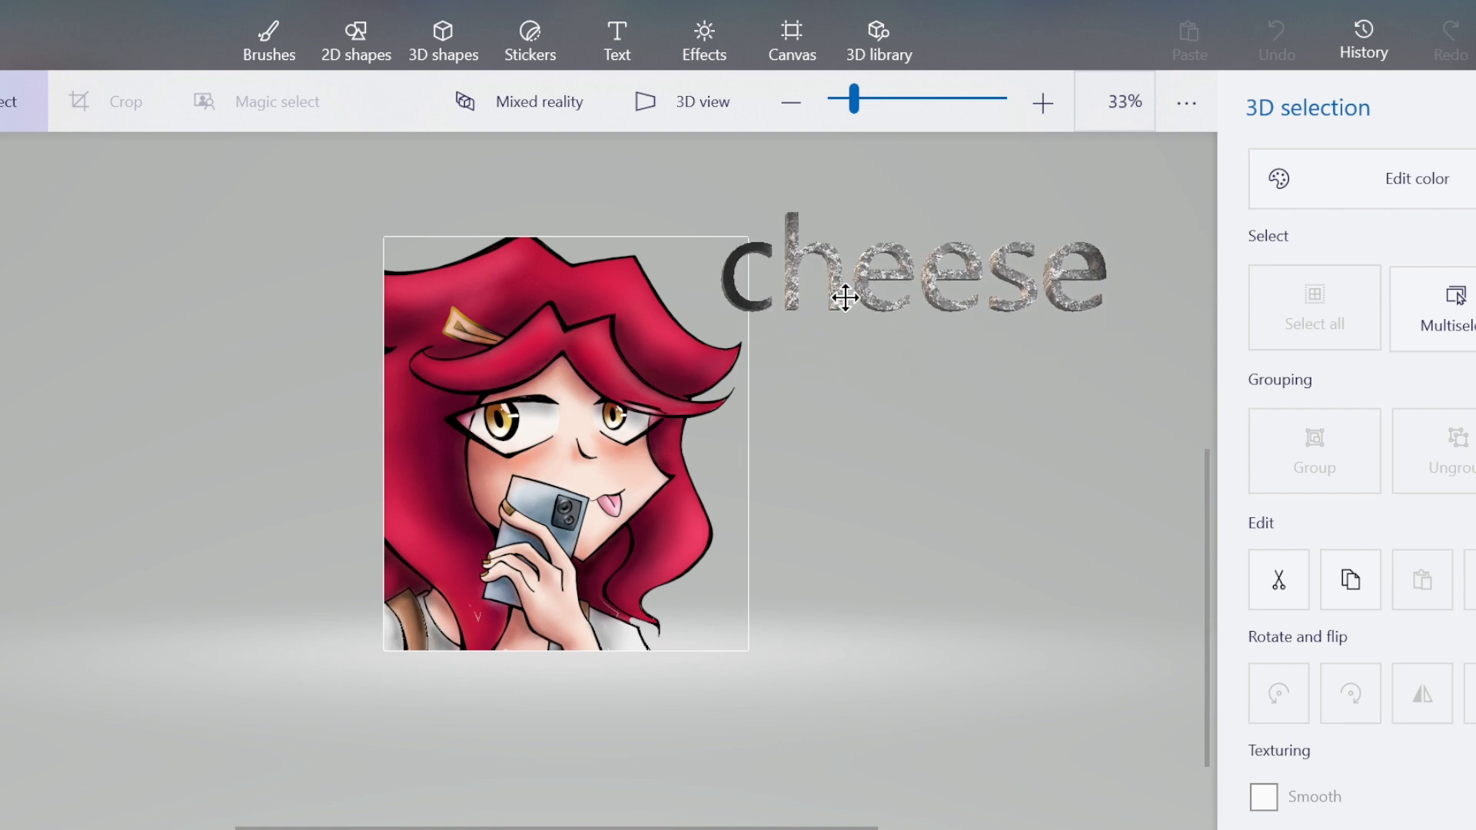
click(953, 481)
scroll(893, 237, up, 1)
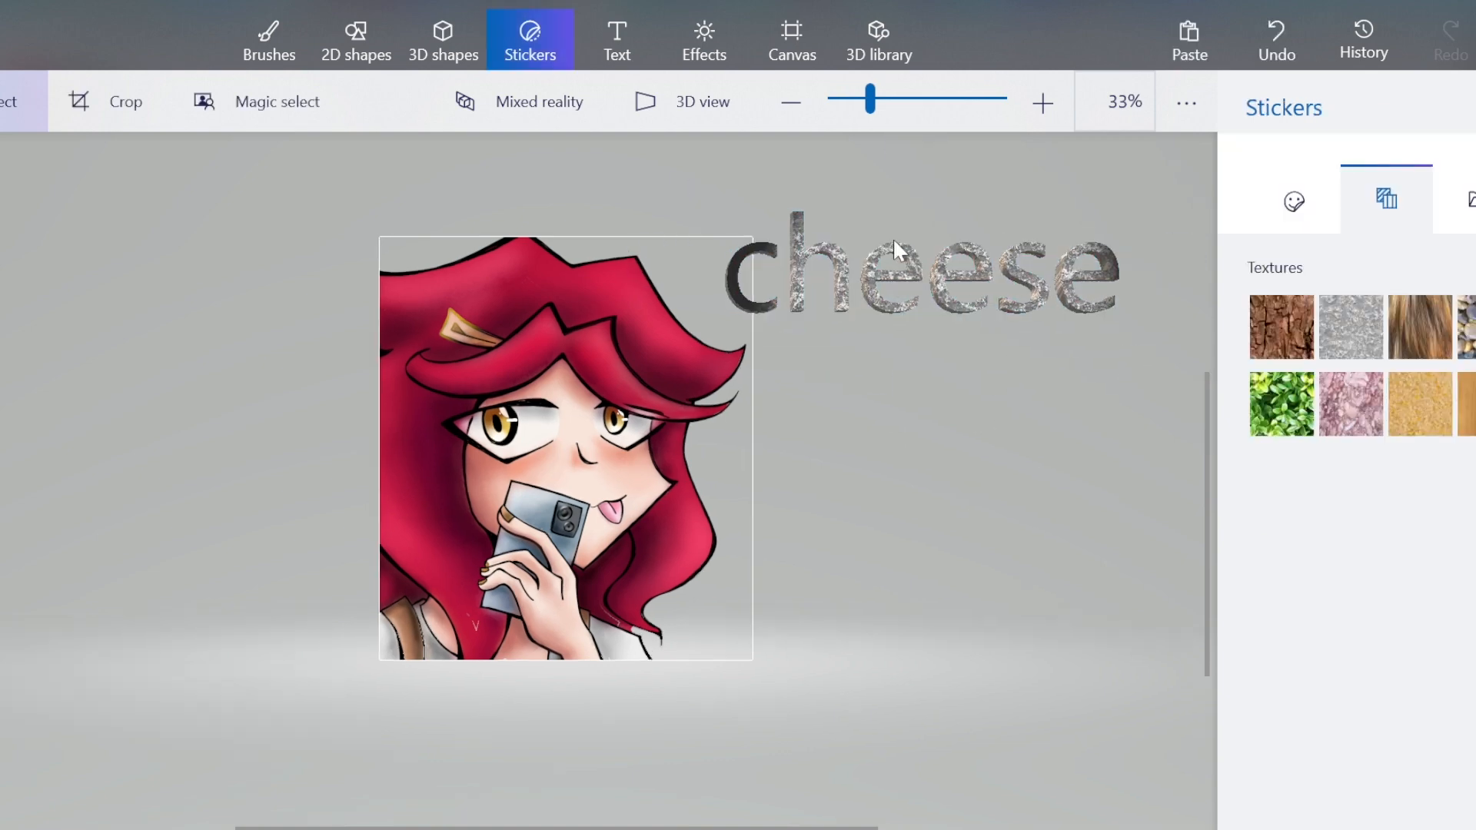
scroll(892, 238, down, 1)
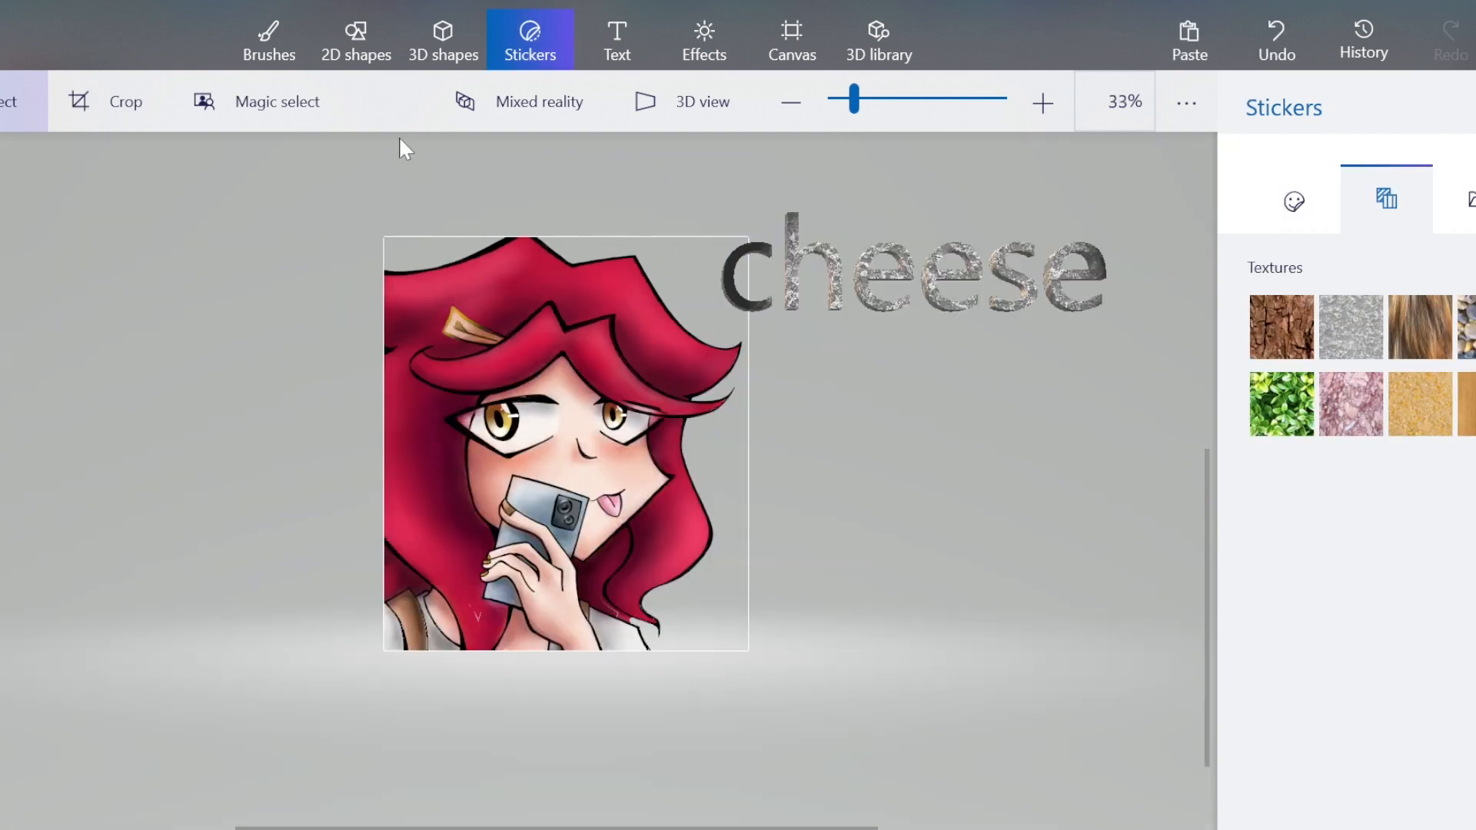
Draw a black, roughly circular loop below the text with the 3D Tube brush, finish it and delete it.
click(435, 46)
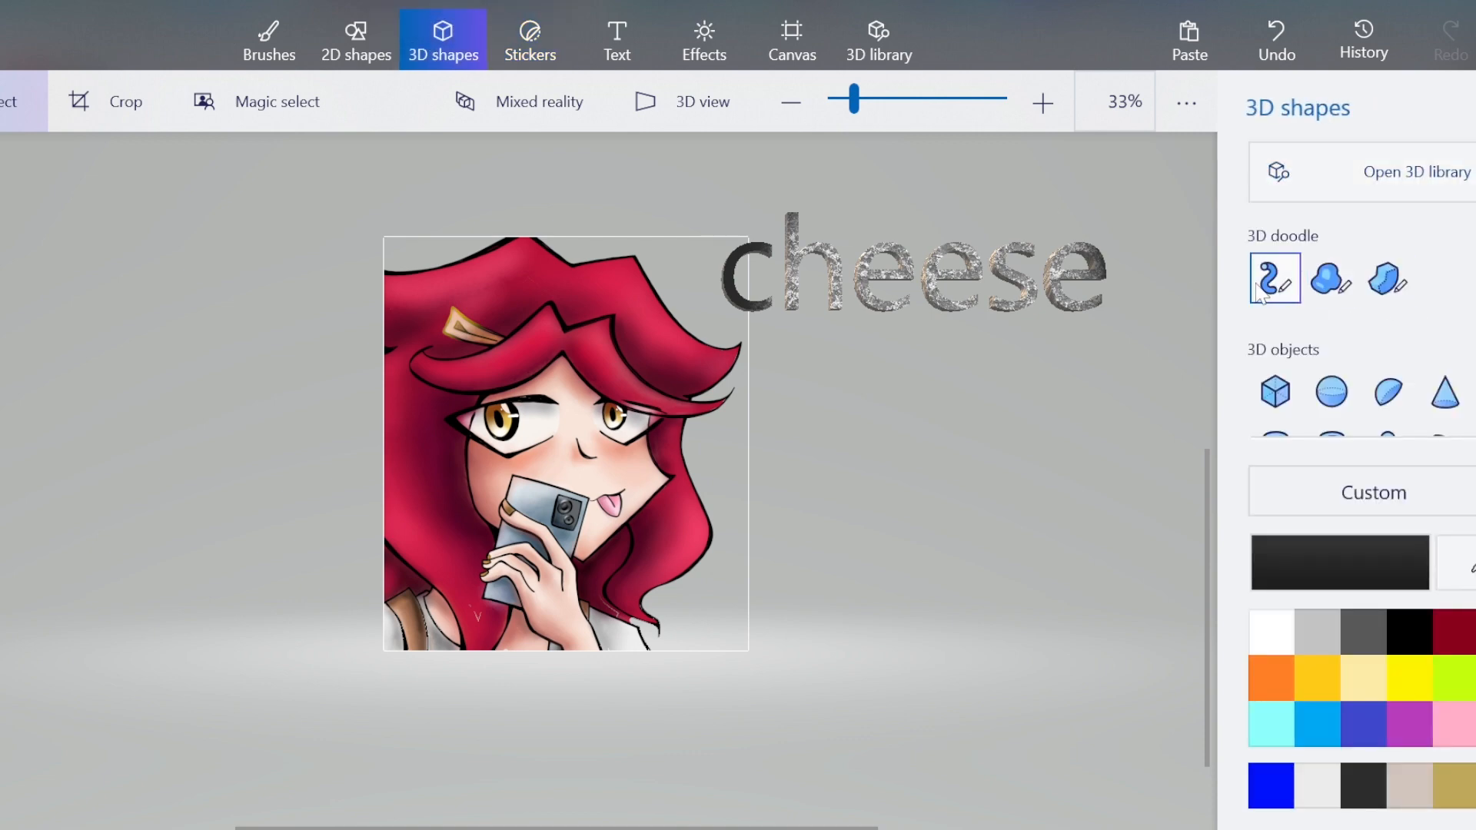
mouse_move(1009, 404)
mouse_down()
mouse_move(867, 592)
mouse_move(1113, 481)
mouse_move(1028, 362)
mouse_up()
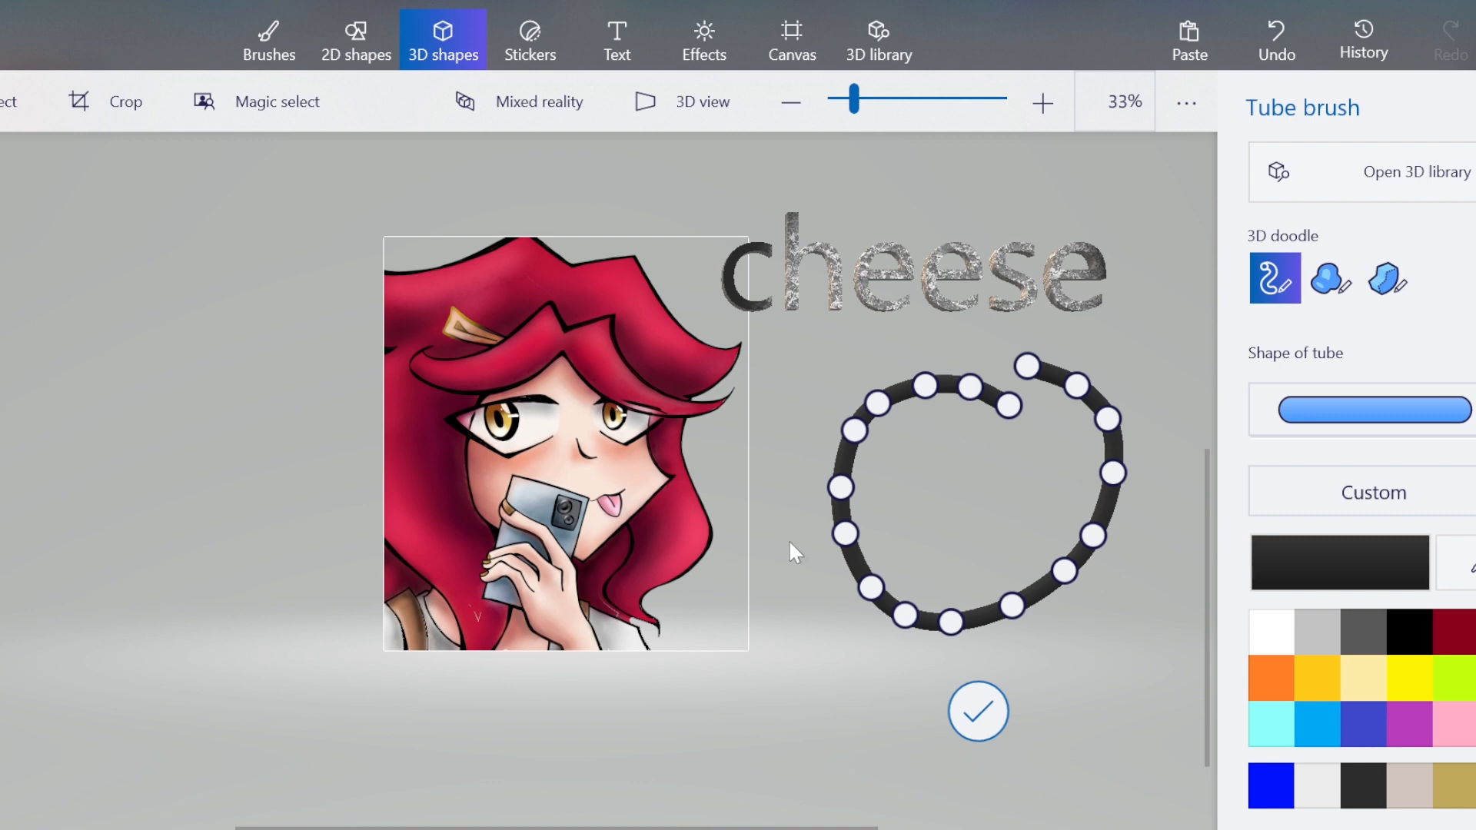
click(978, 711)
mouse_move(976, 700)
mouse_down()
mouse_move(1345, 665)
mouse_move(927, 717)
mouse_up()
key(Delete)
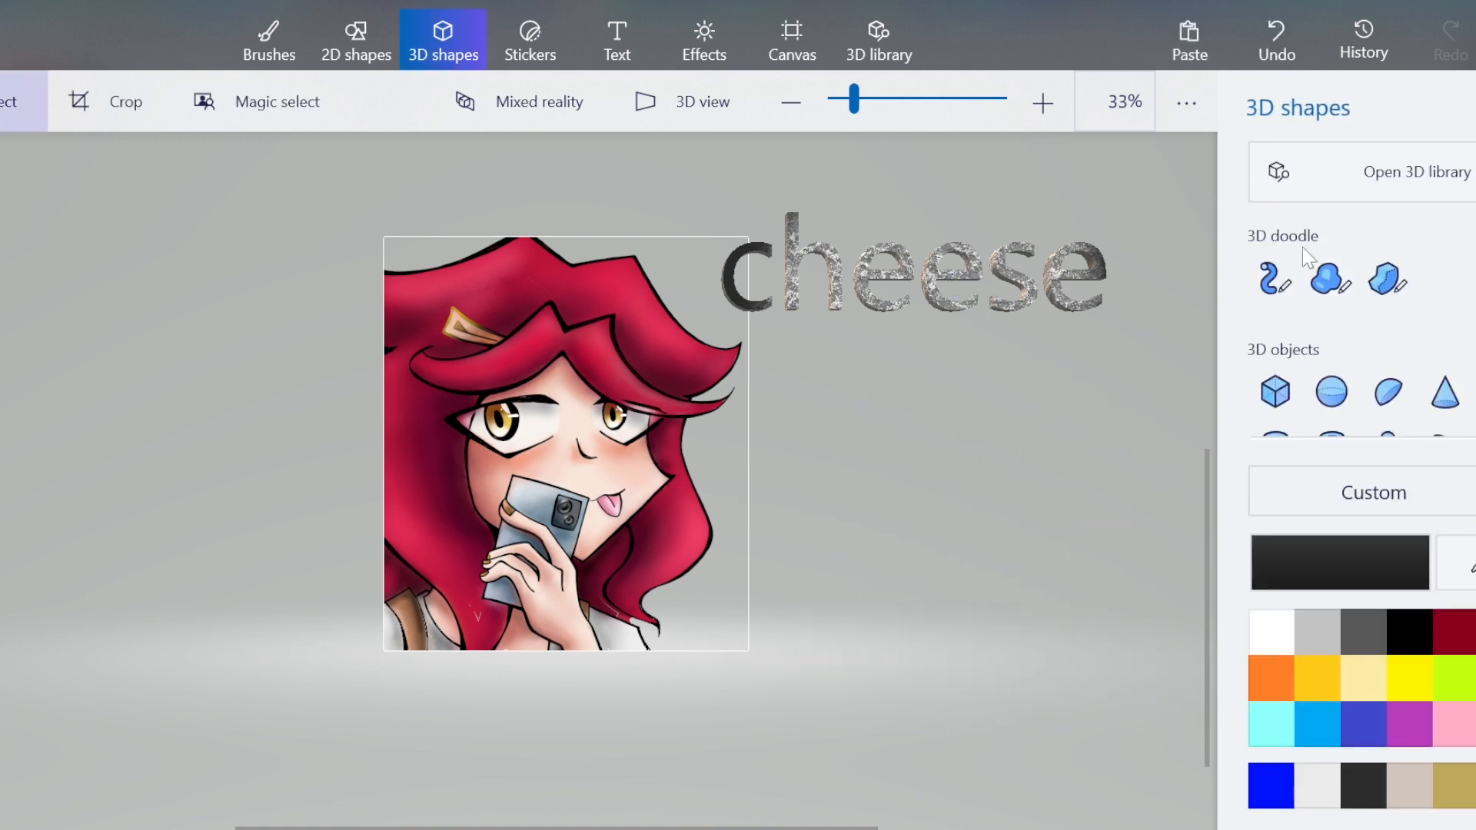
Draw a freehand Soft edge 3D doodle below the "cheese" text and delete the finished shape.
click(1330, 278)
click(952, 417)
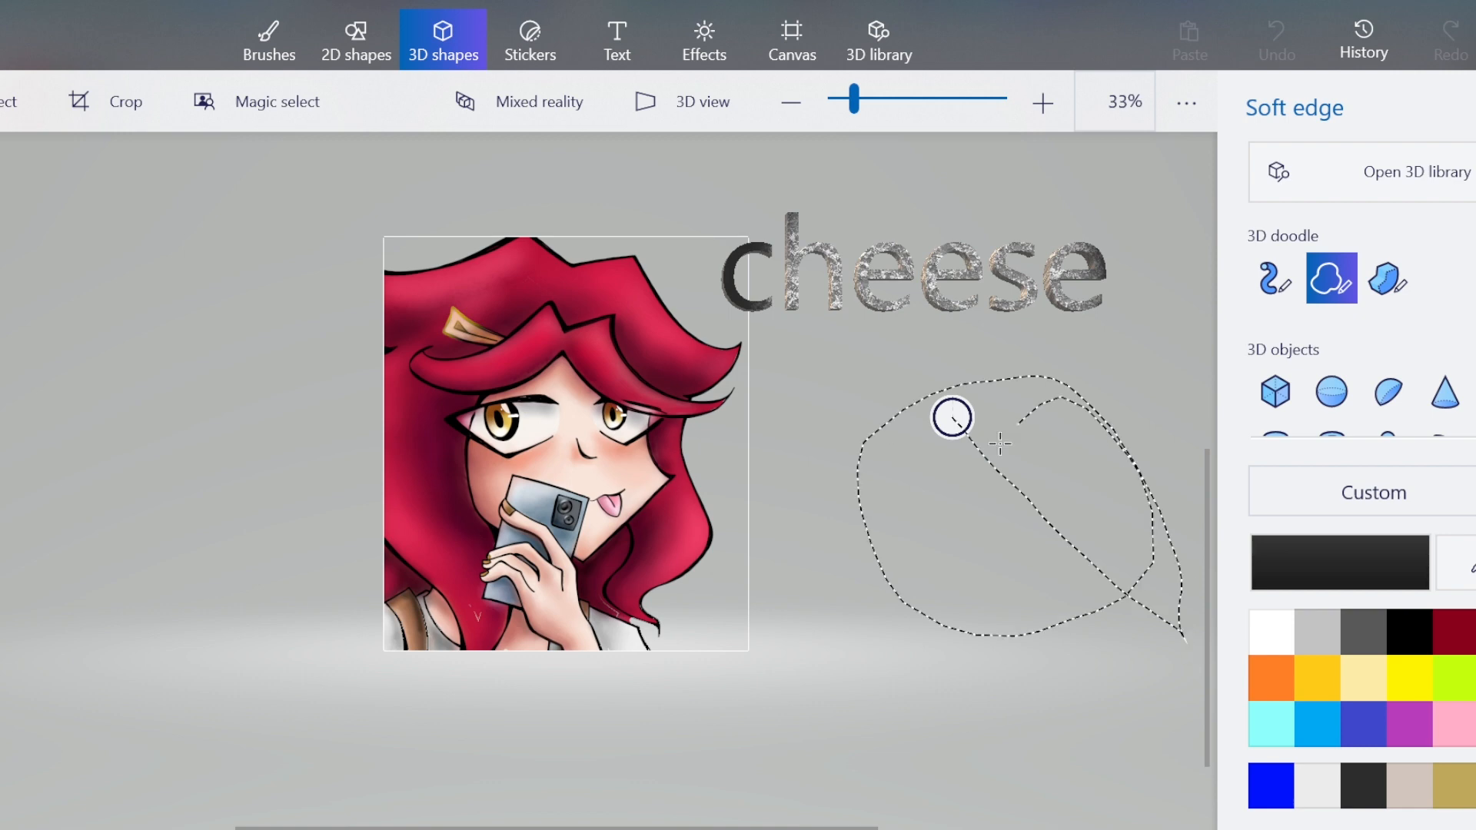
click(954, 416)
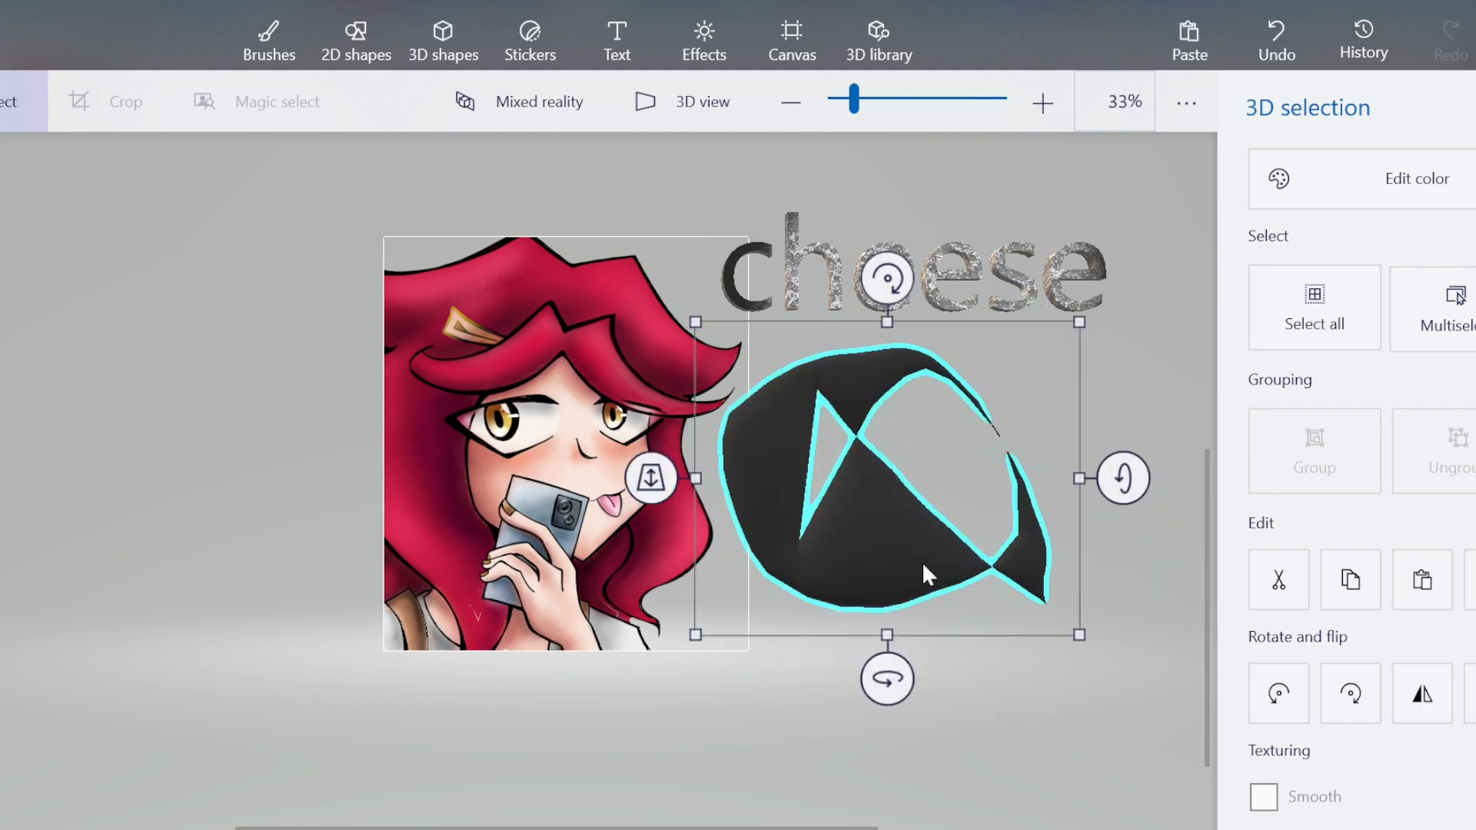
key(Delete)
Add a black 3D model of a man beside the drawing, enlarge it and place it below the "cheese" text.
scroll(1461, 369, down, 2)
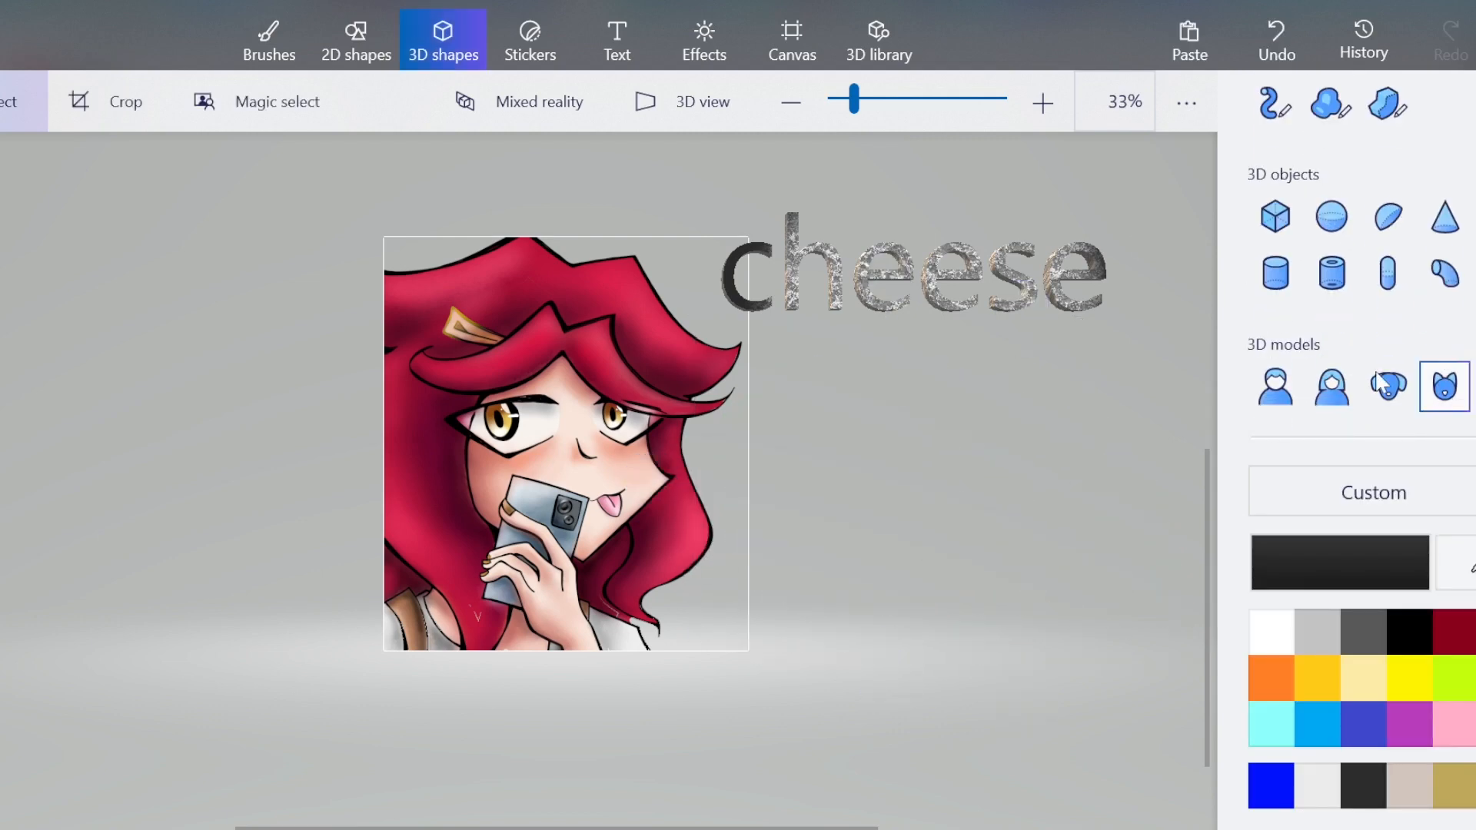
click(1331, 386)
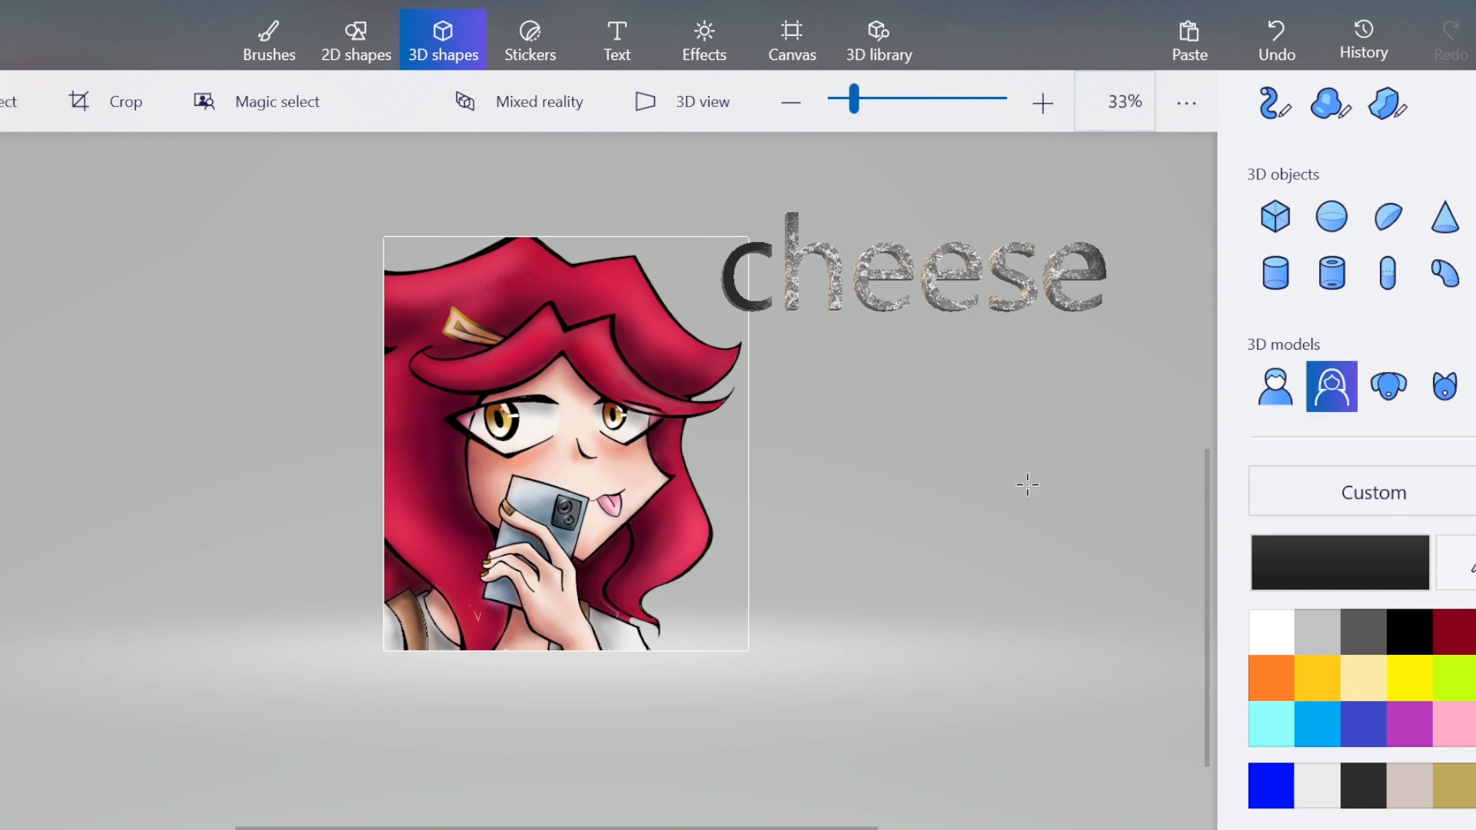
click(1275, 387)
drag(854, 511, 1123, 784)
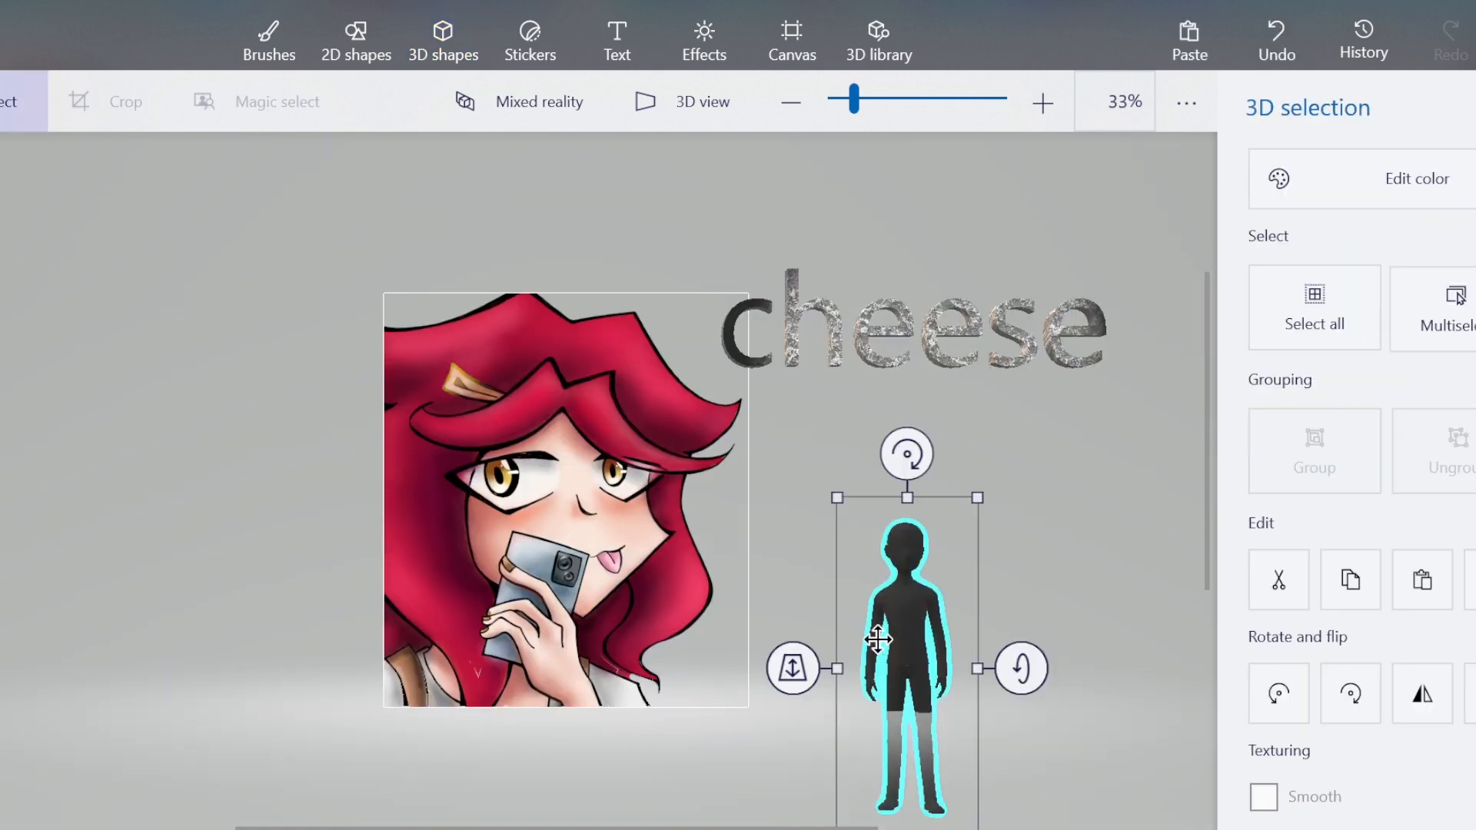
drag(873, 626, 884, 511)
drag(972, 379, 1233, 193)
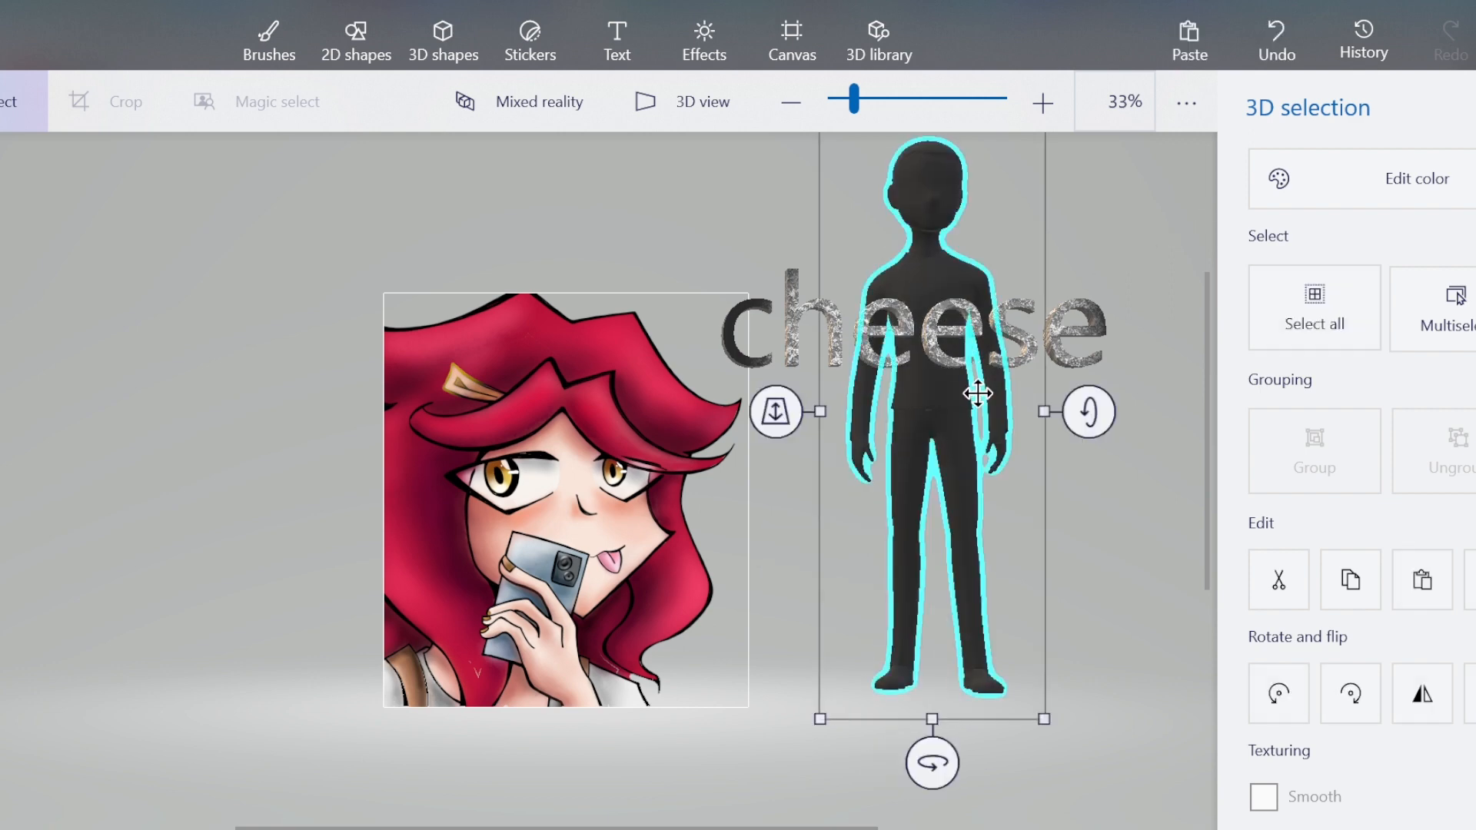
drag(978, 389, 973, 612)
click(1124, 419)
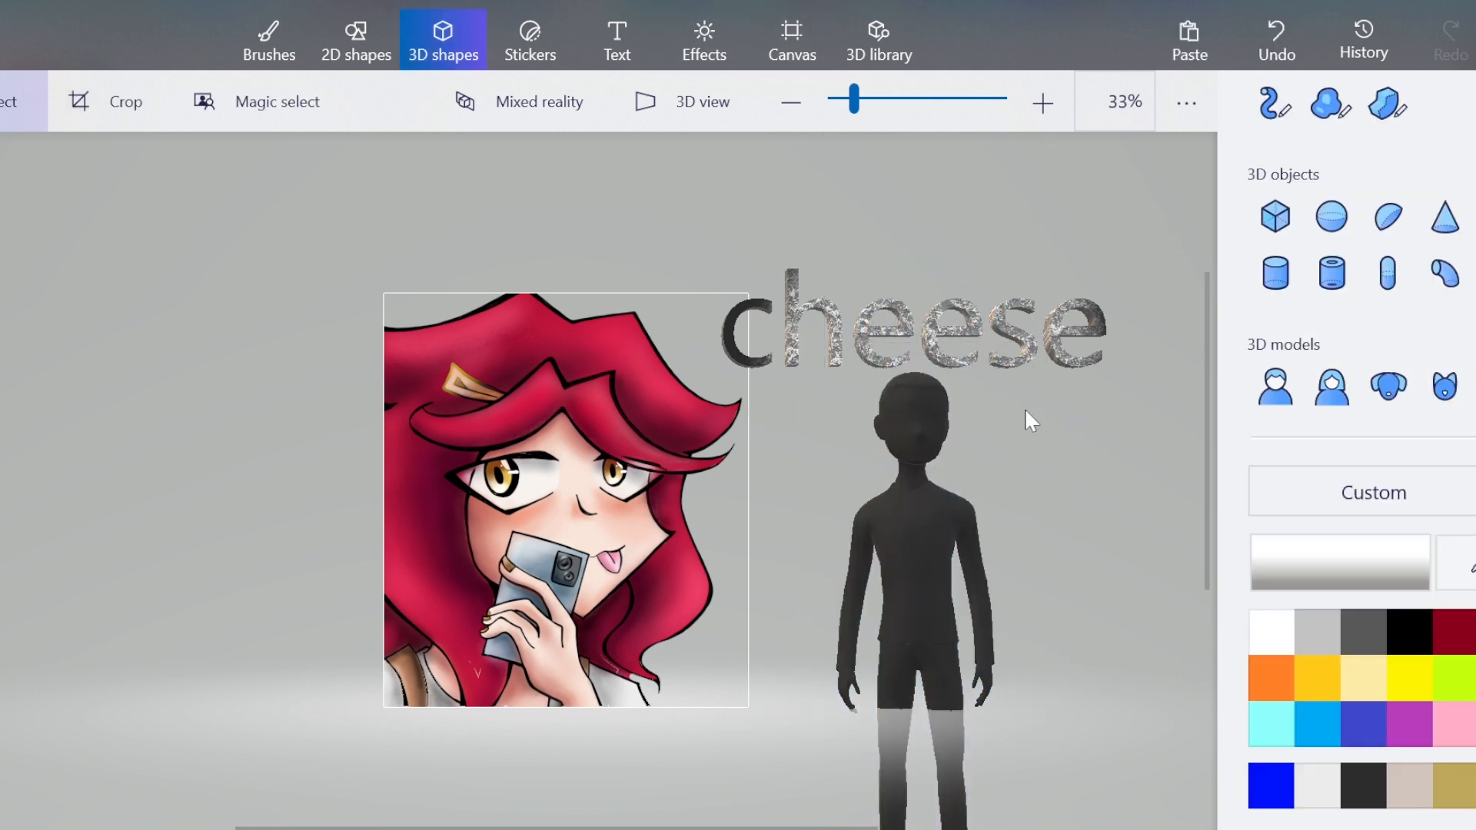
scroll(963, 432, up, 1)
scroll(865, 398, down, 1)
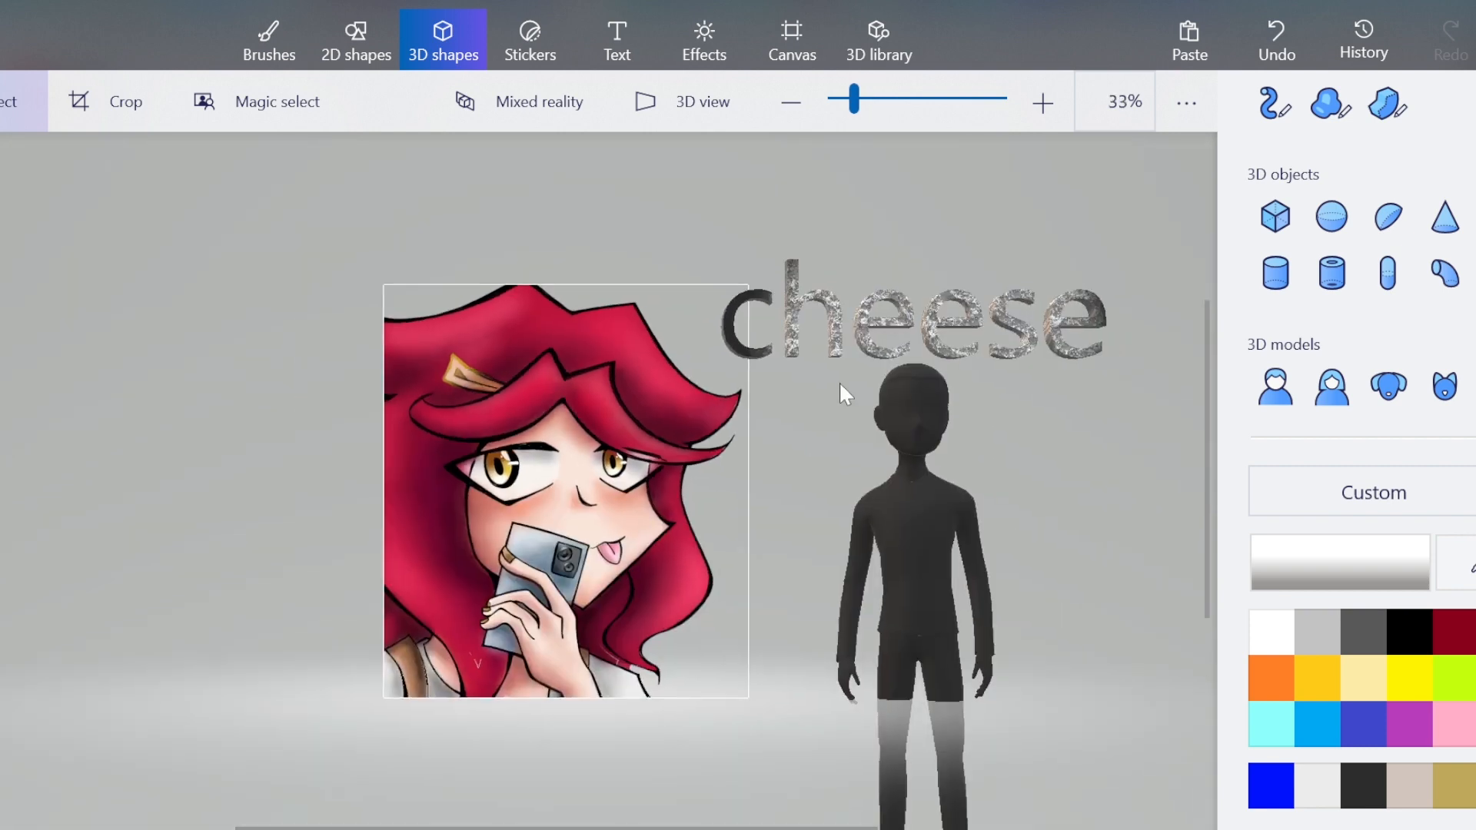
click(924, 508)
click(1111, 452)
click(904, 496)
click(1076, 530)
Paint the man model's face, torso and upper arms indigo with the Marker brush.
click(1357, 721)
click(296, 32)
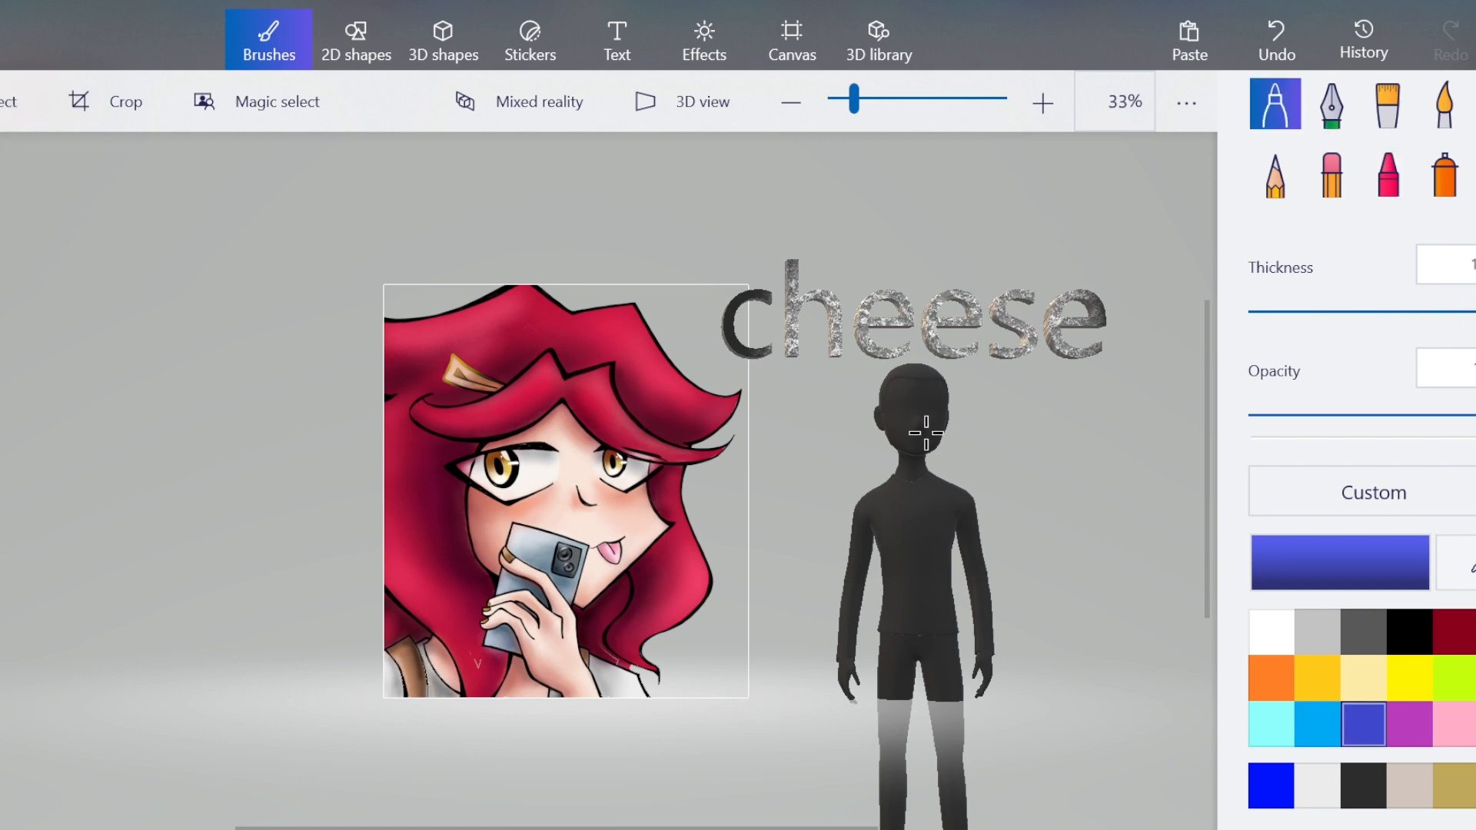
mouse_move(926, 433)
mouse_down()
mouse_move(910, 597)
mouse_move(910, 351)
mouse_move(856, 590)
mouse_move(933, 529)
mouse_move(953, 479)
mouse_move(985, 541)
mouse_move(976, 607)
mouse_up()
Paint two white oval eyes on the man model's face with the Marker brush.
scroll(1184, 357, up, 2)
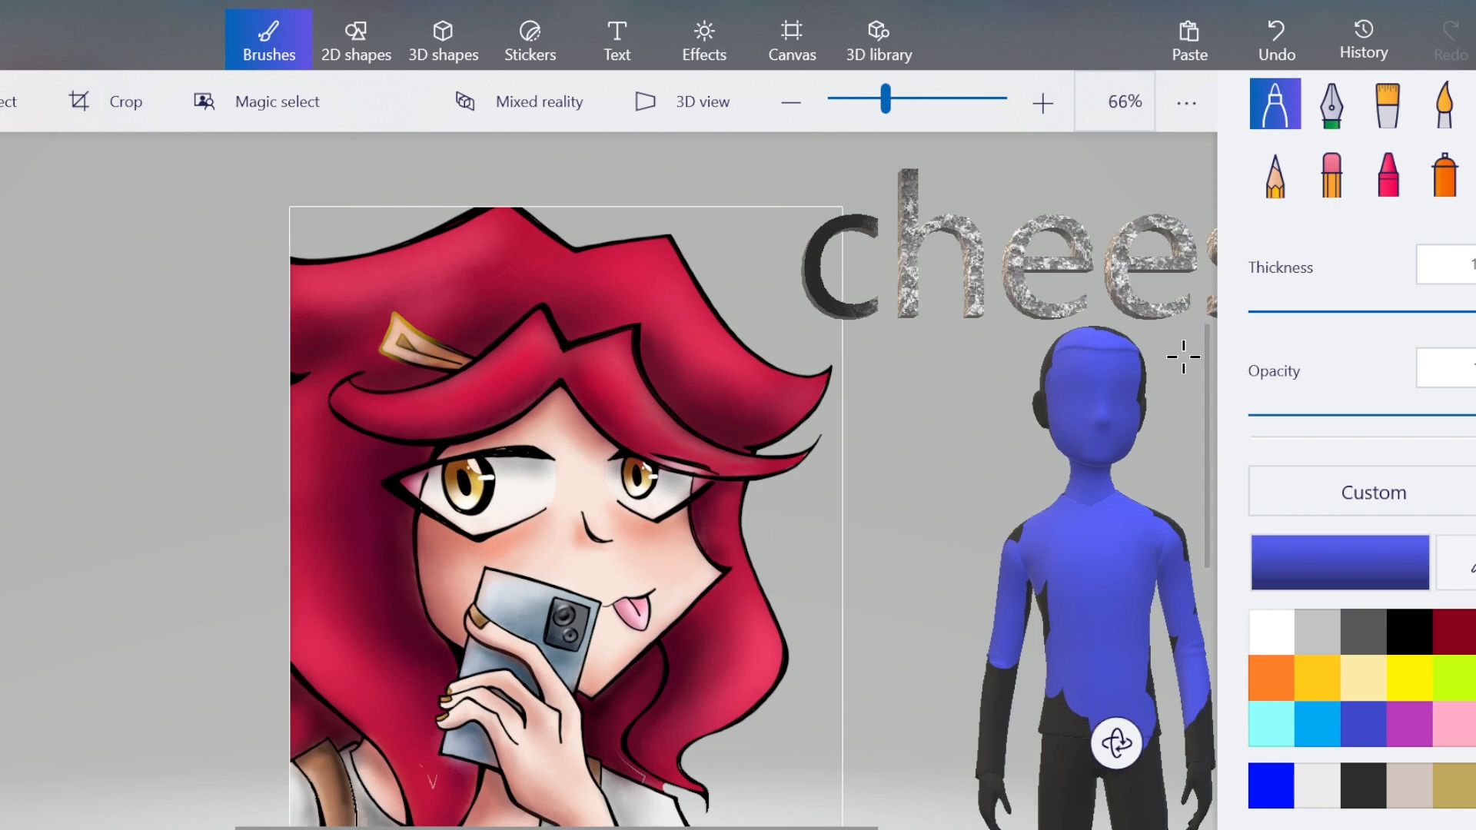
scroll(920, 359, up, 1)
scroll(1204, 468, down, 1)
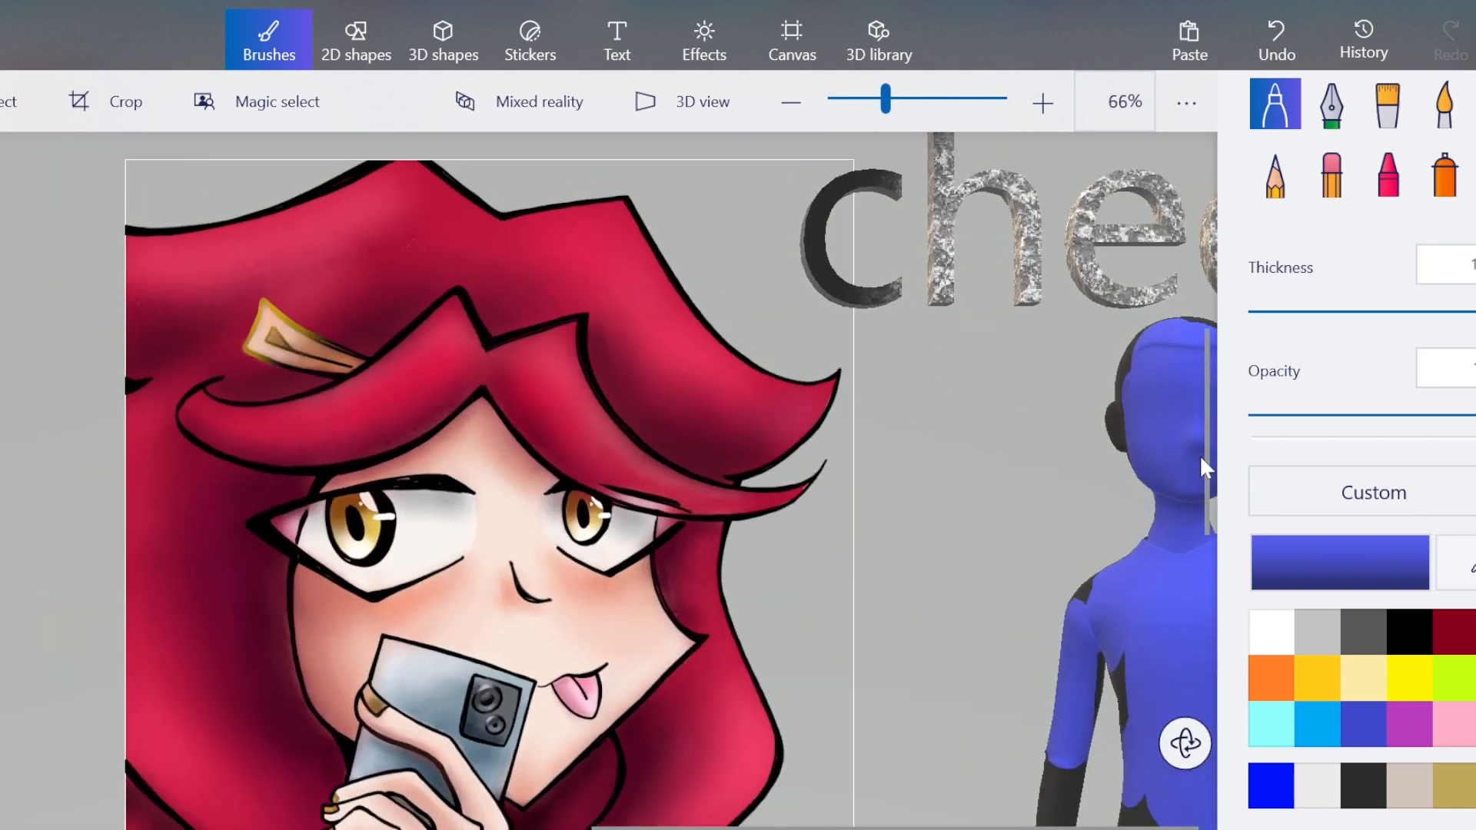
click(1258, 636)
drag(1142, 392, 1153, 423)
scroll(808, 416, down, 1)
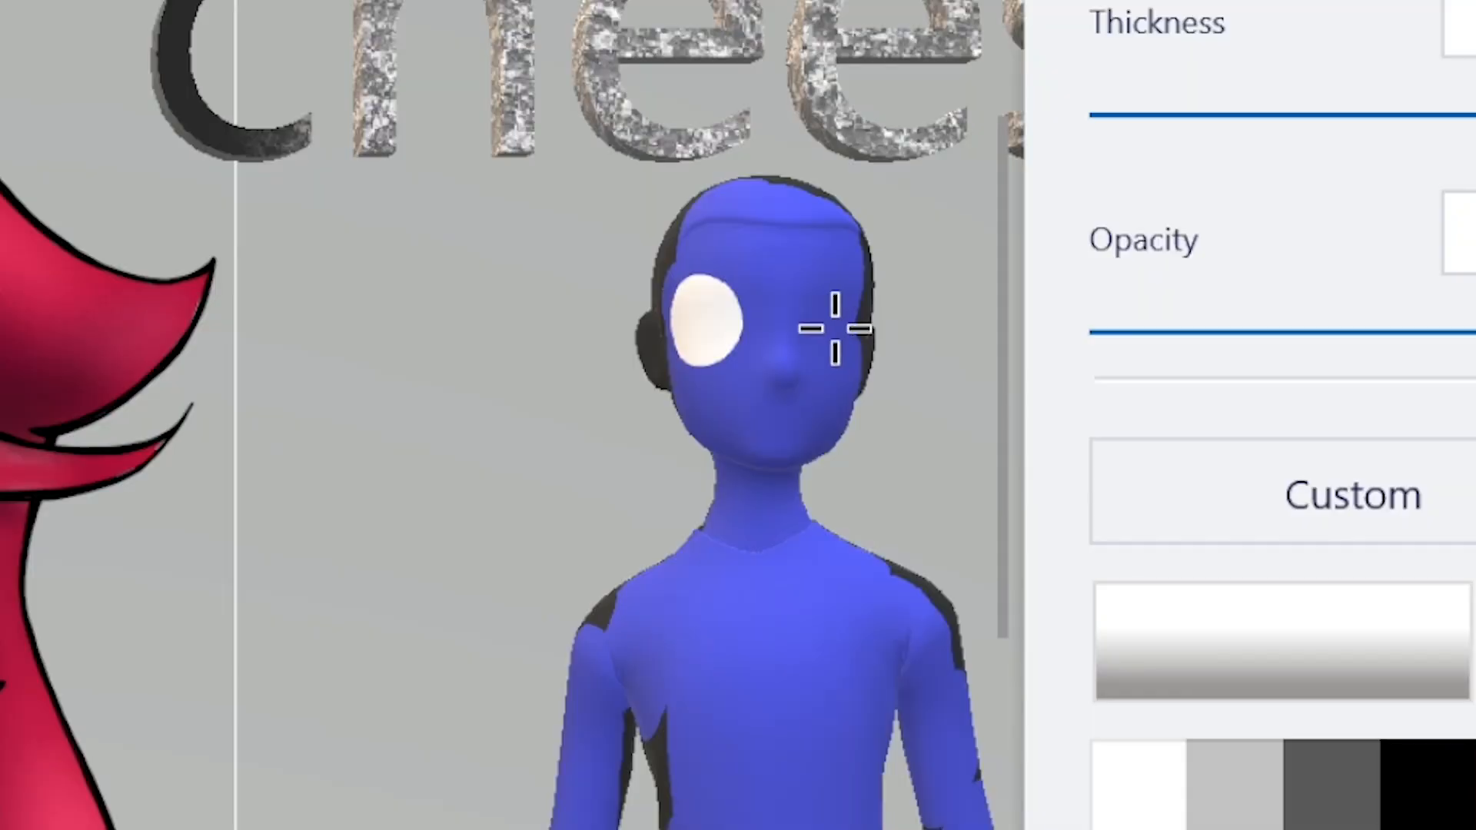
drag(1127, 401, 1125, 425)
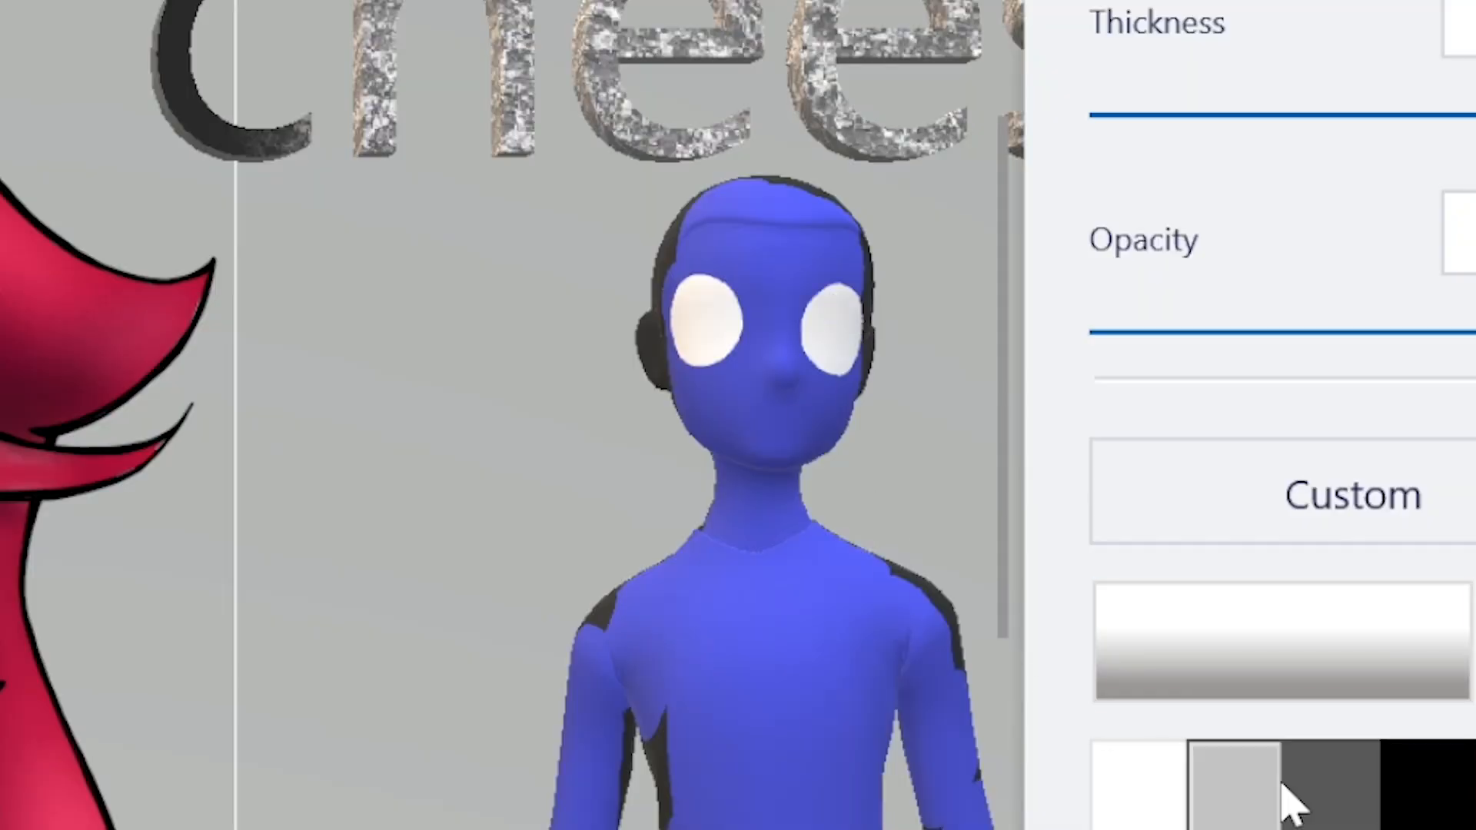
Reduce the marker thickness and paint a black pupil low in each of the model's white eyes.
click(1373, 638)
click(1392, 799)
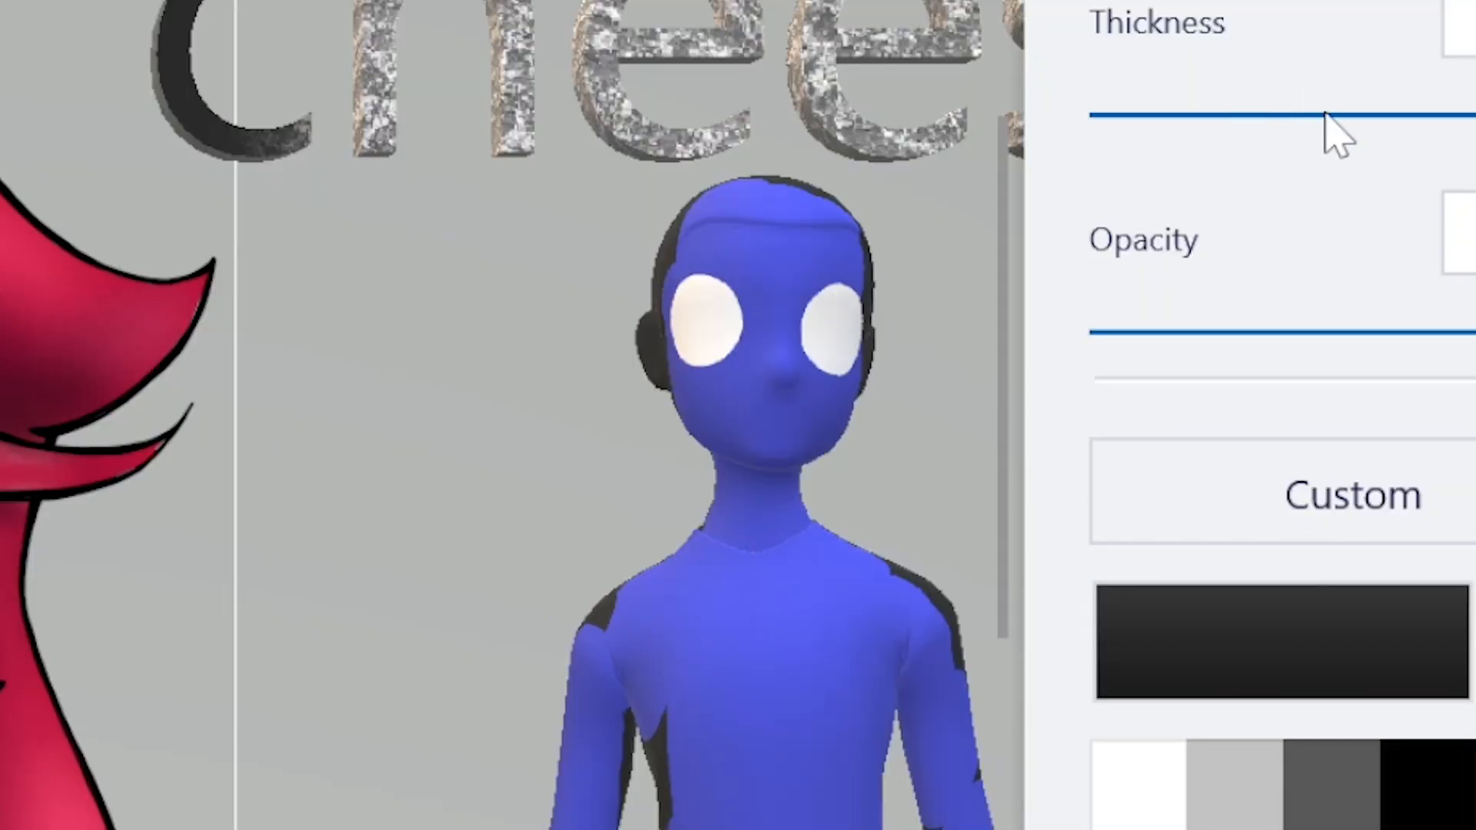
click(1301, 115)
click(694, 350)
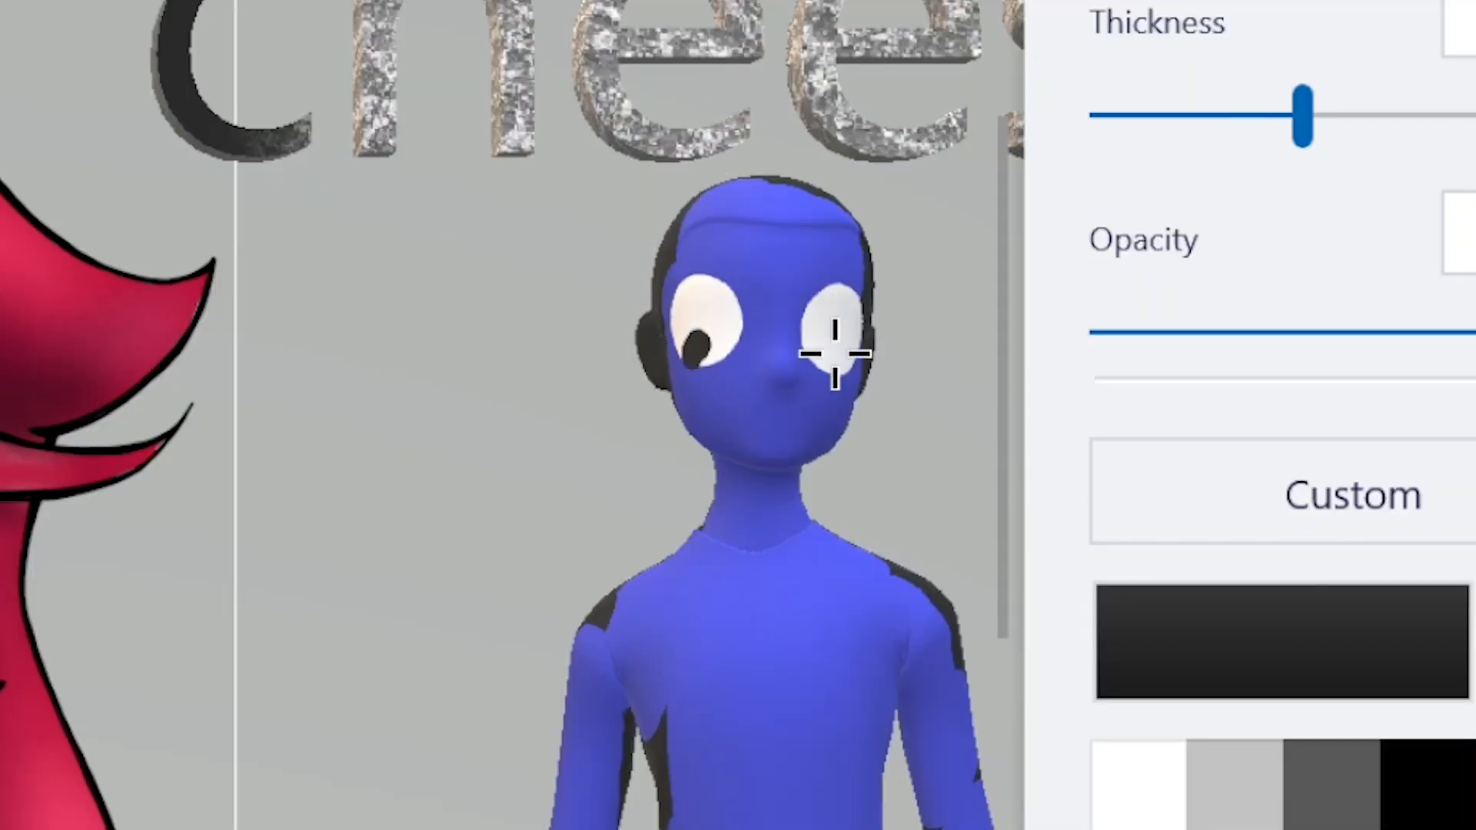
drag(837, 343, 821, 380)
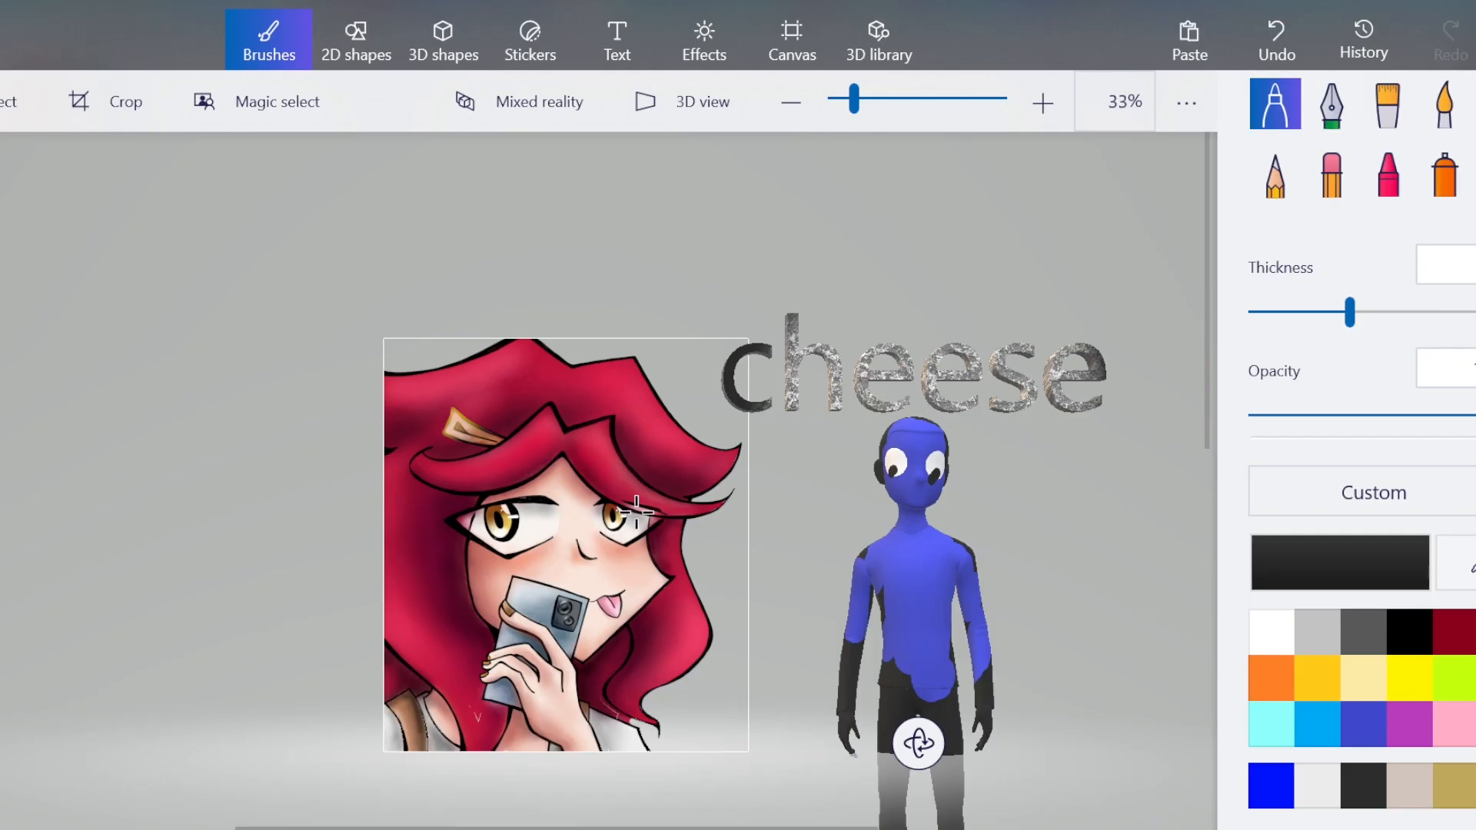
Draw a short slanted 2D line above the "cheese" text and delete it.
scroll(661, 518, down, 2)
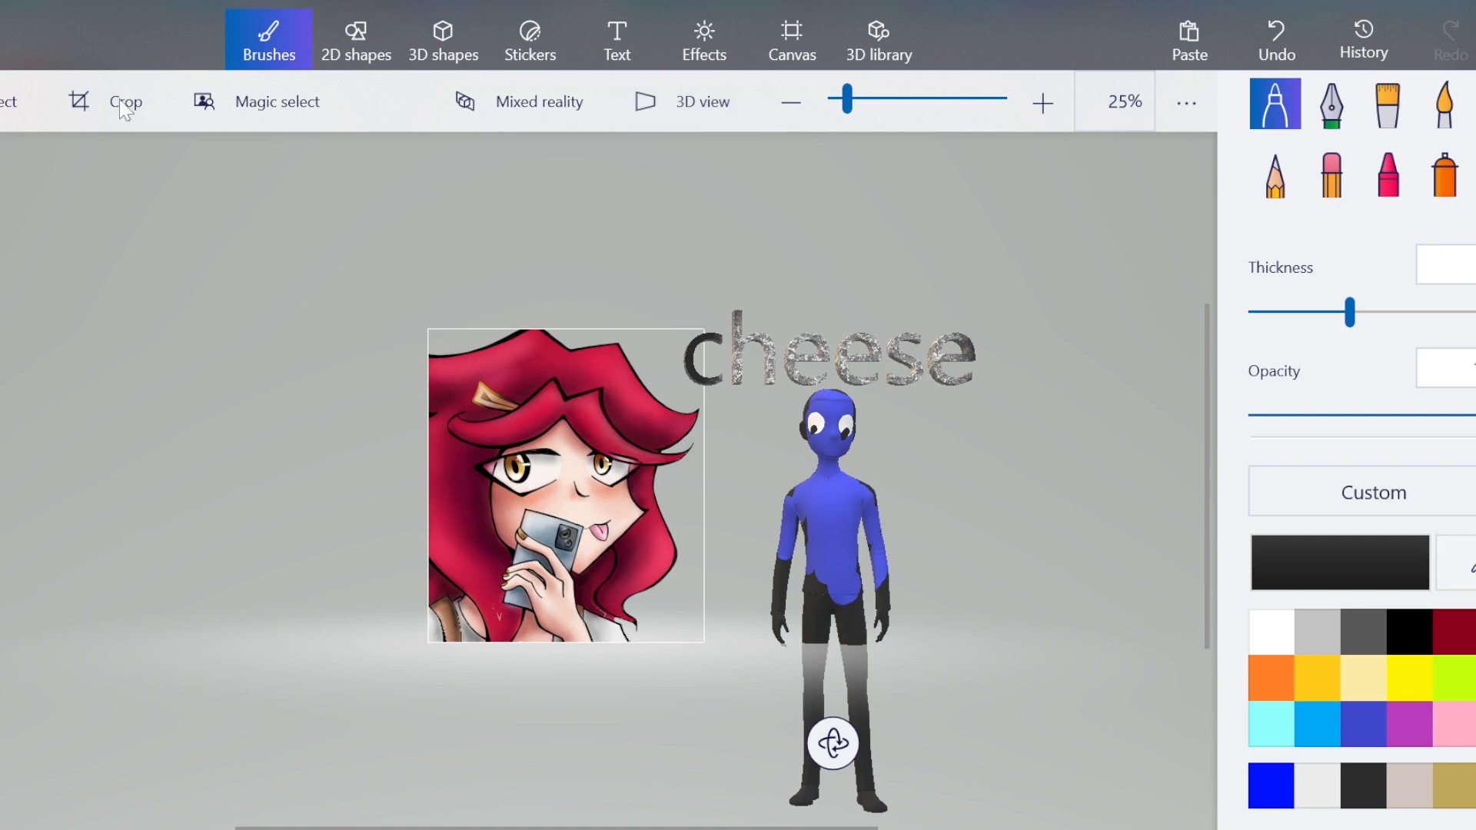
click(352, 45)
click(1275, 204)
drag(768, 199, 796, 281)
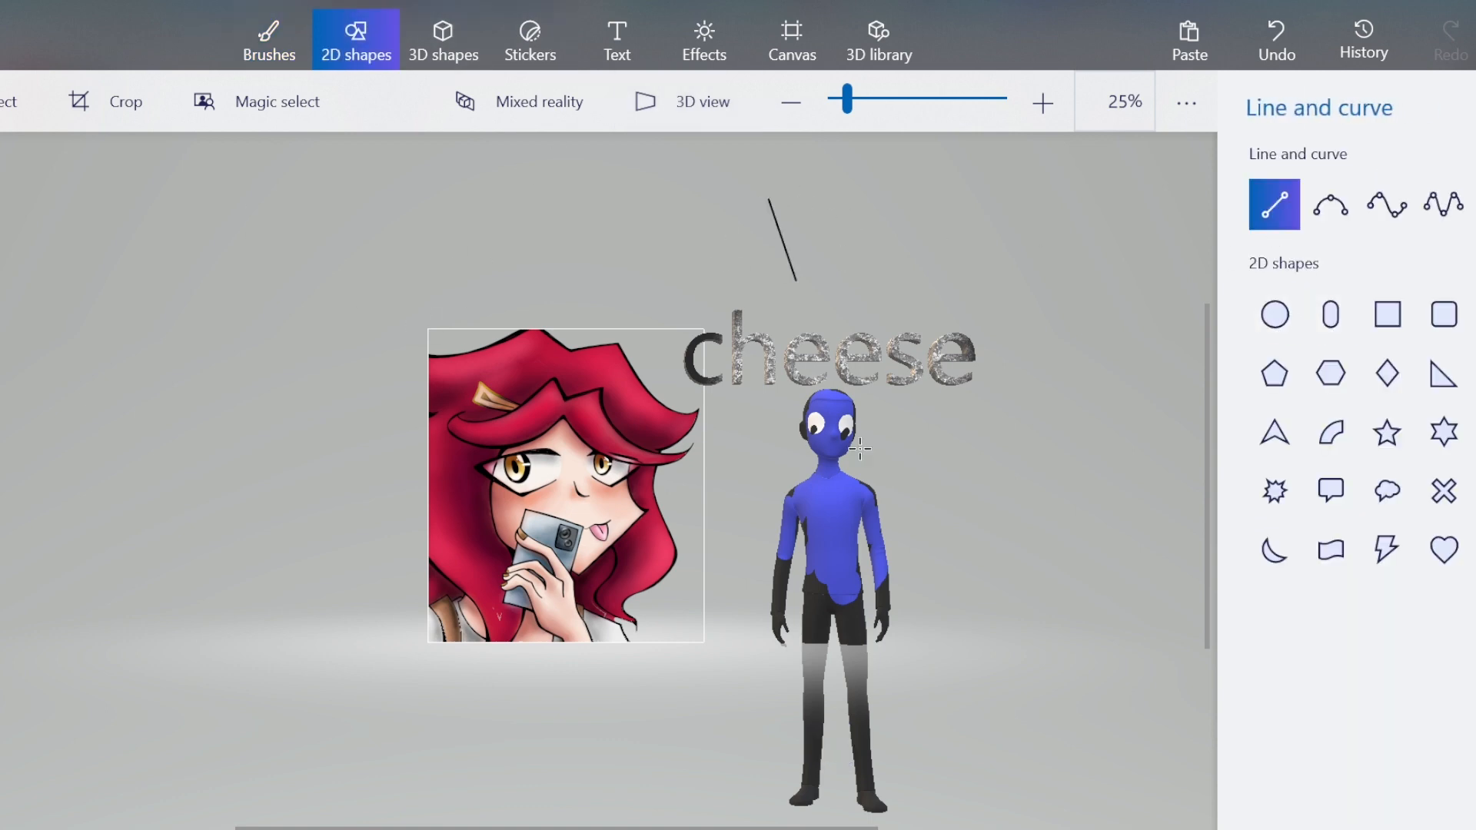
drag(861, 448, 862, 446)
key(Delete)
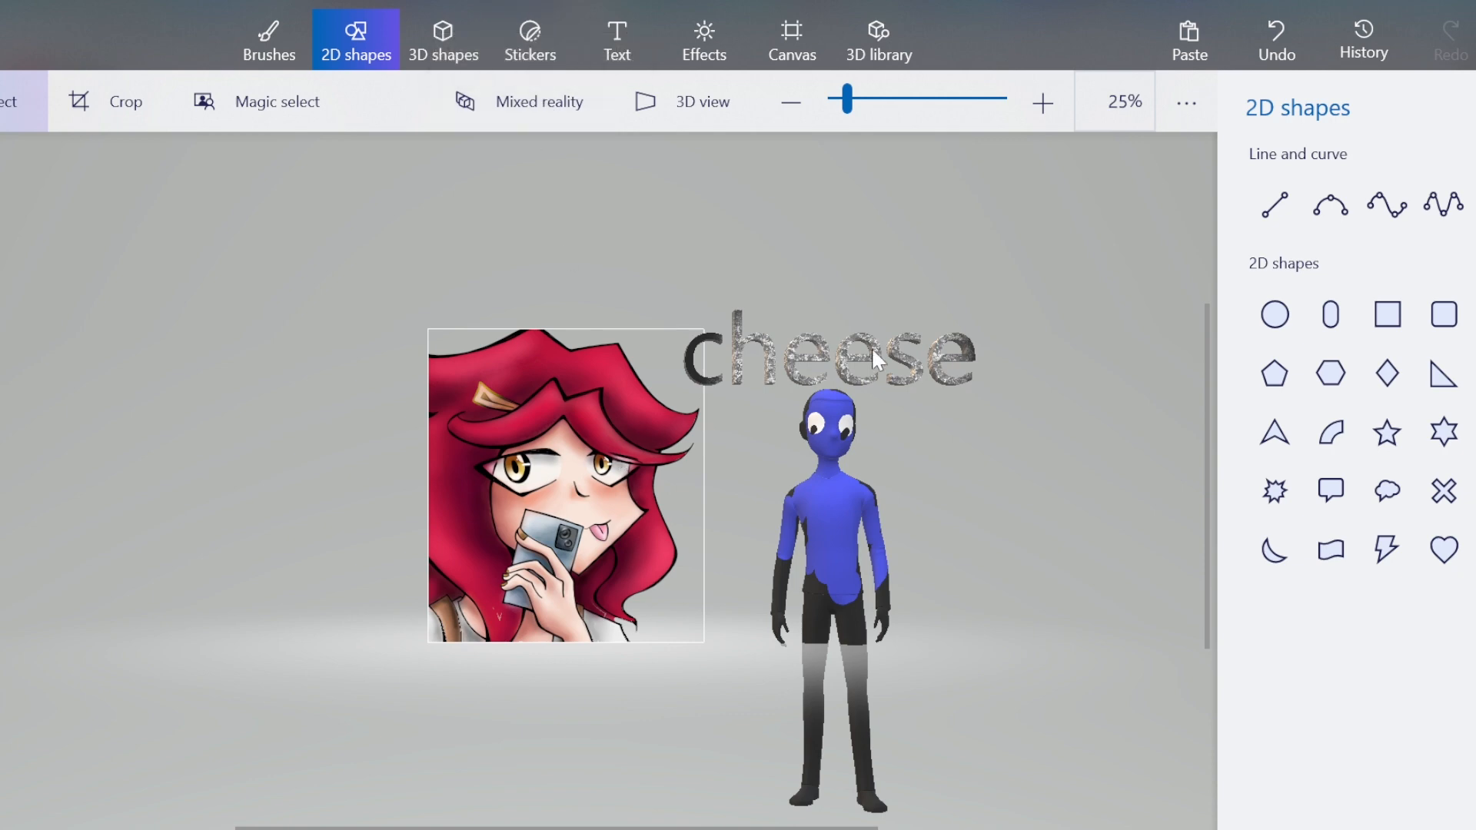
Delete the "cheese" text and the painted man model, leaving only the drawing.
click(972, 339)
key(Delete)
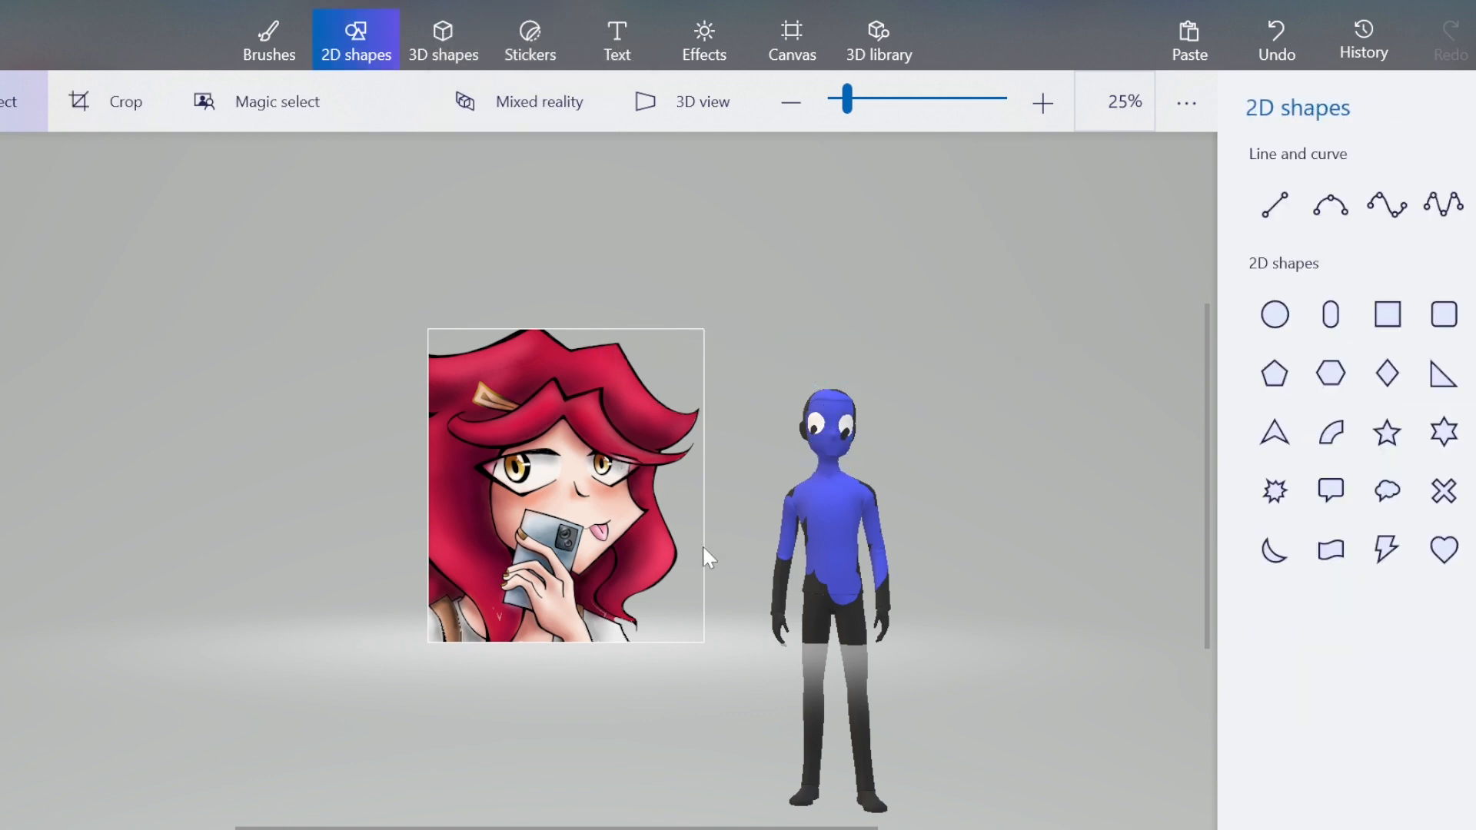
click(825, 527)
key(Delete)
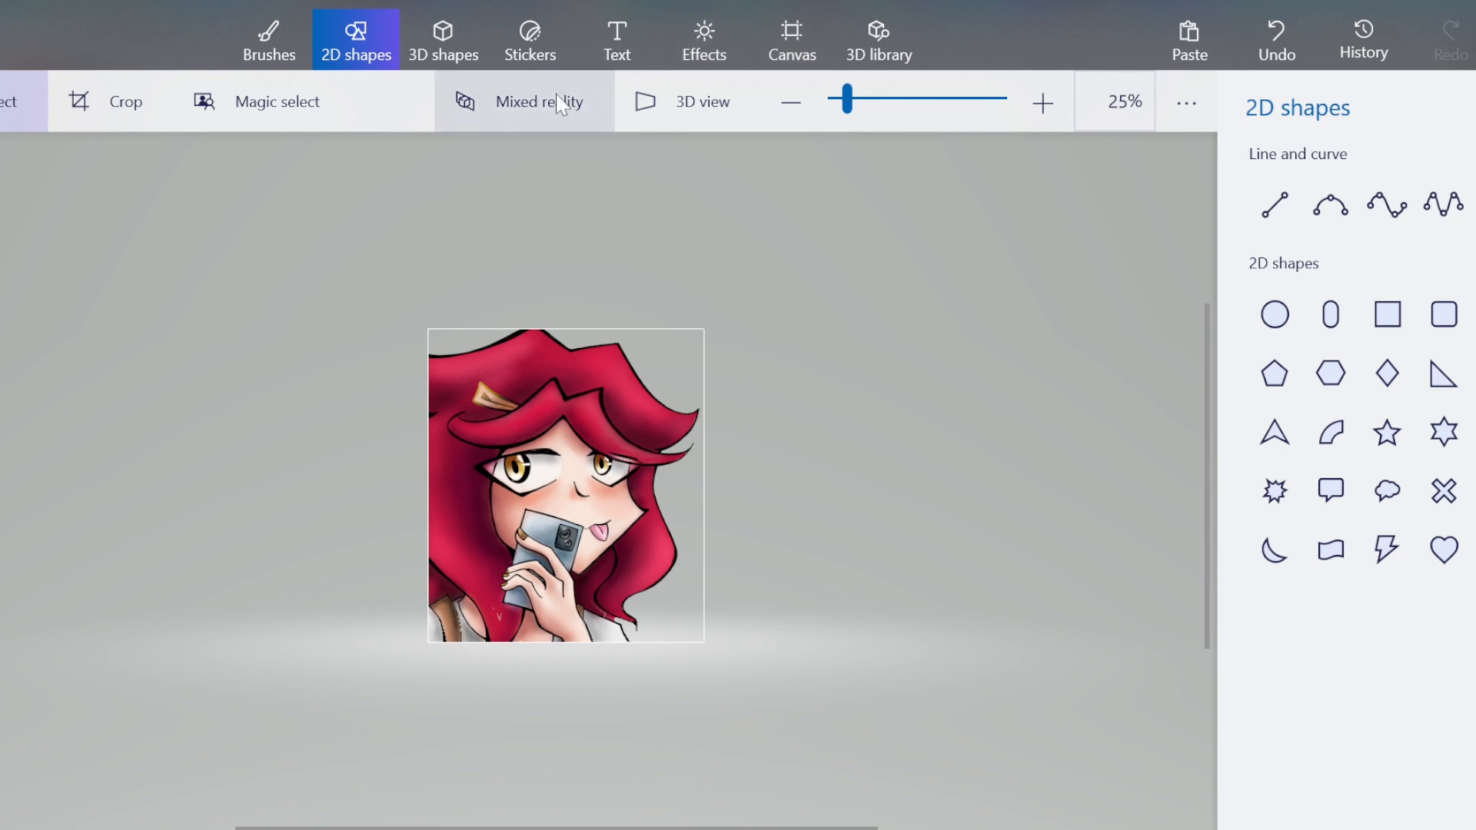
Open the drawing in Mixed reality and reposition it over the camera image.
click(493, 120)
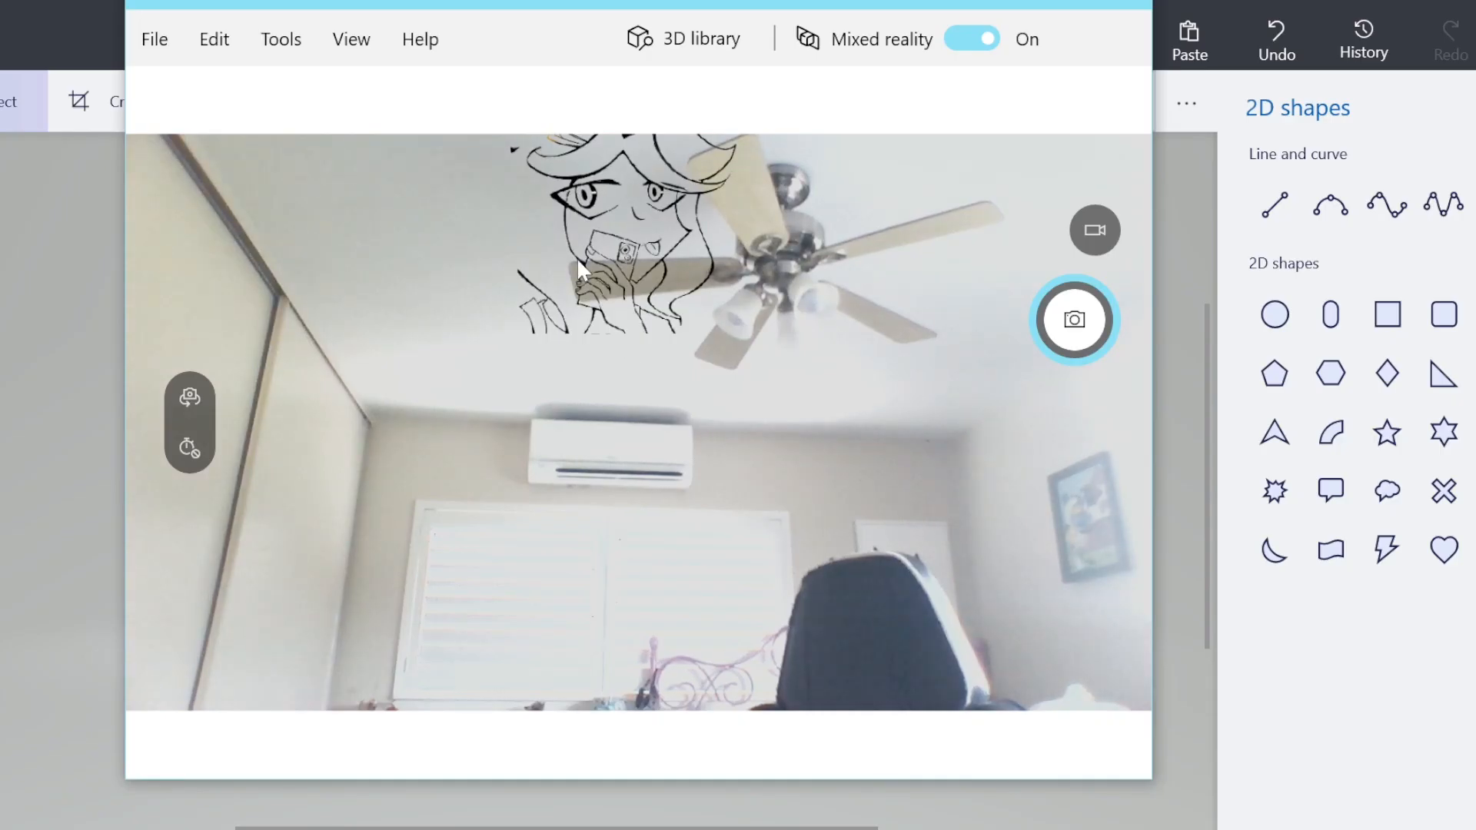
drag(576, 256, 427, 567)
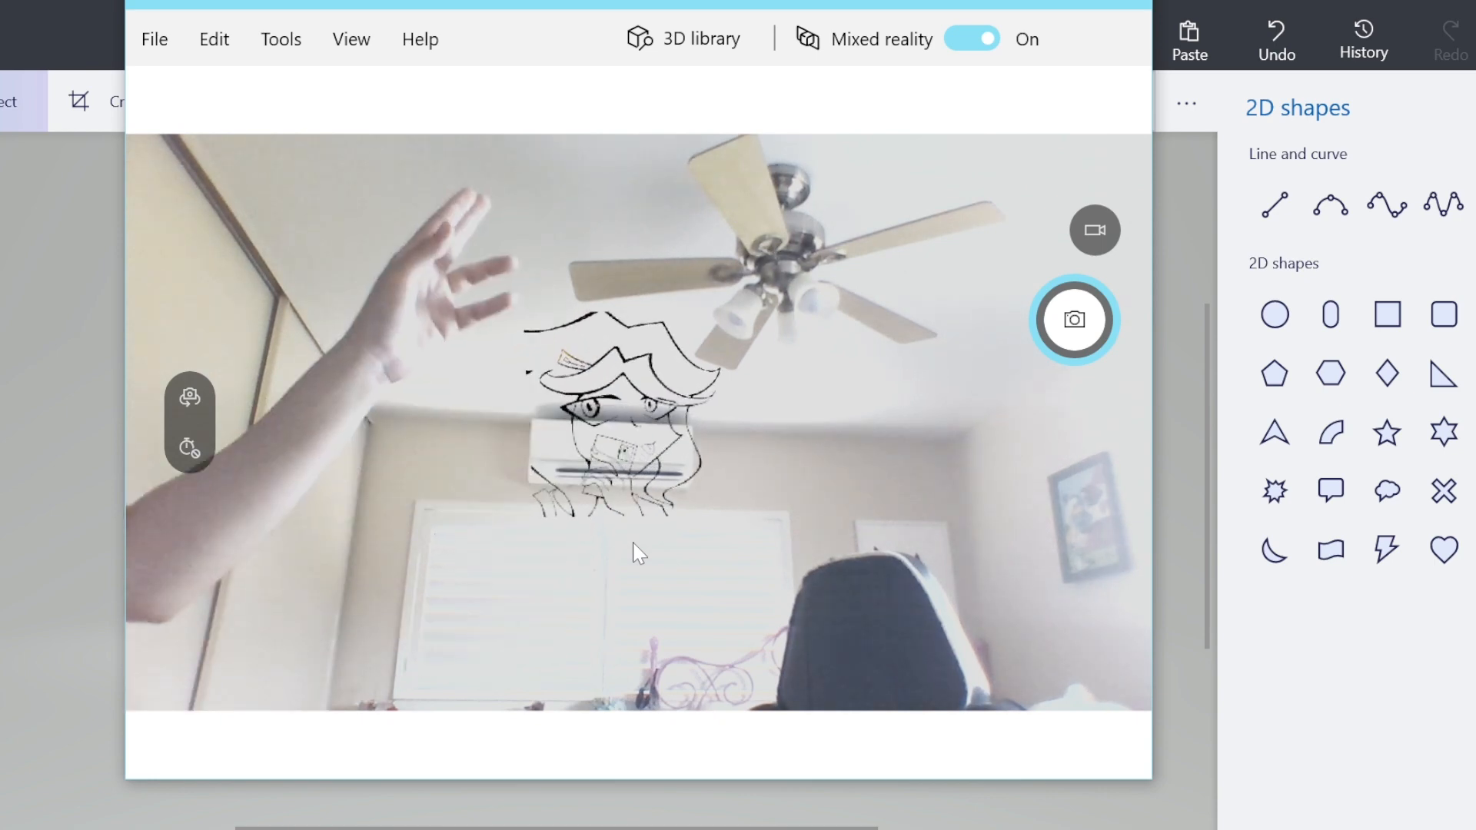
Show the Animation Panel in the mixed reality viewer.
click(360, 42)
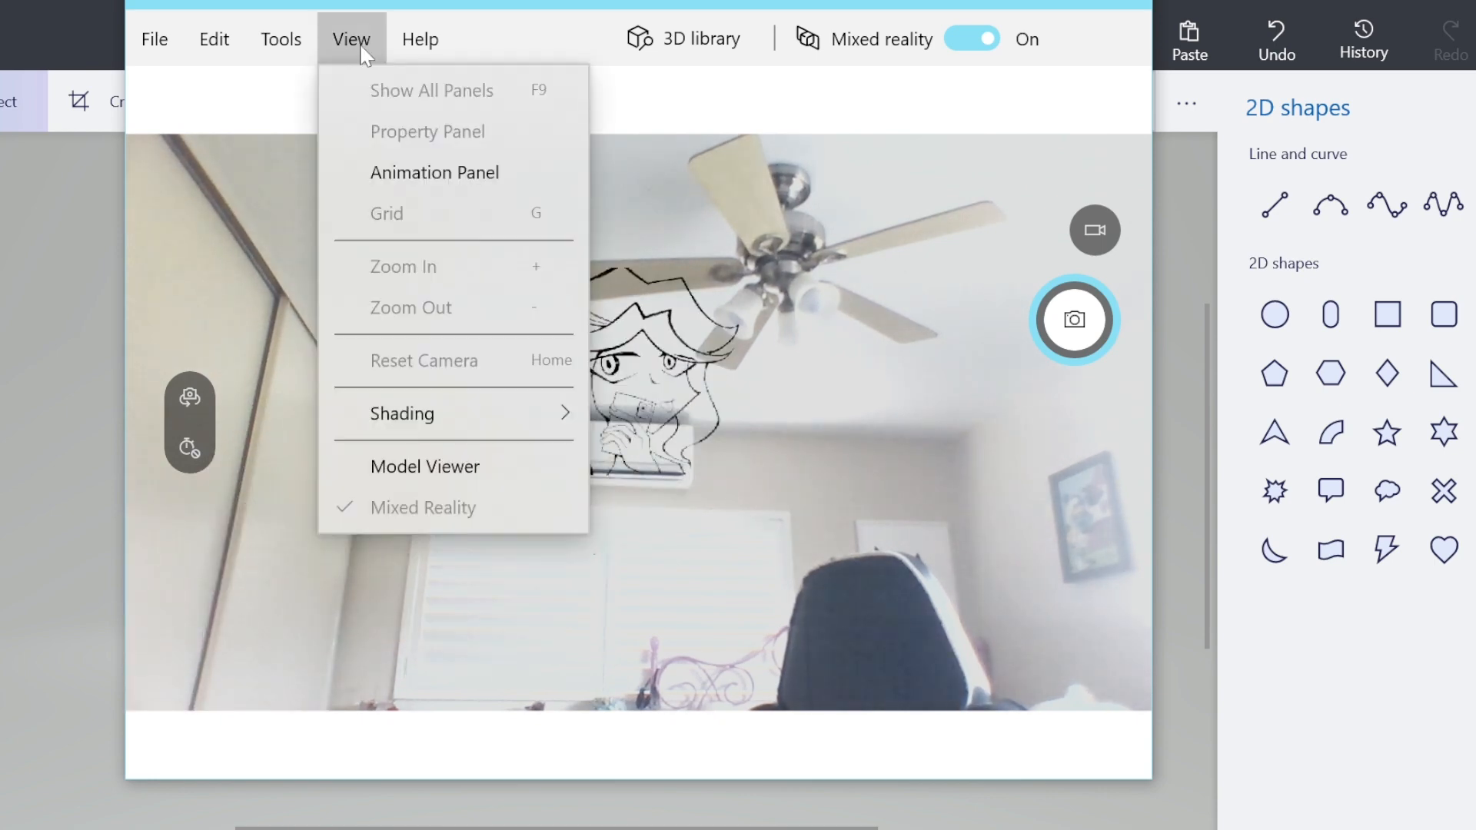
click(389, 173)
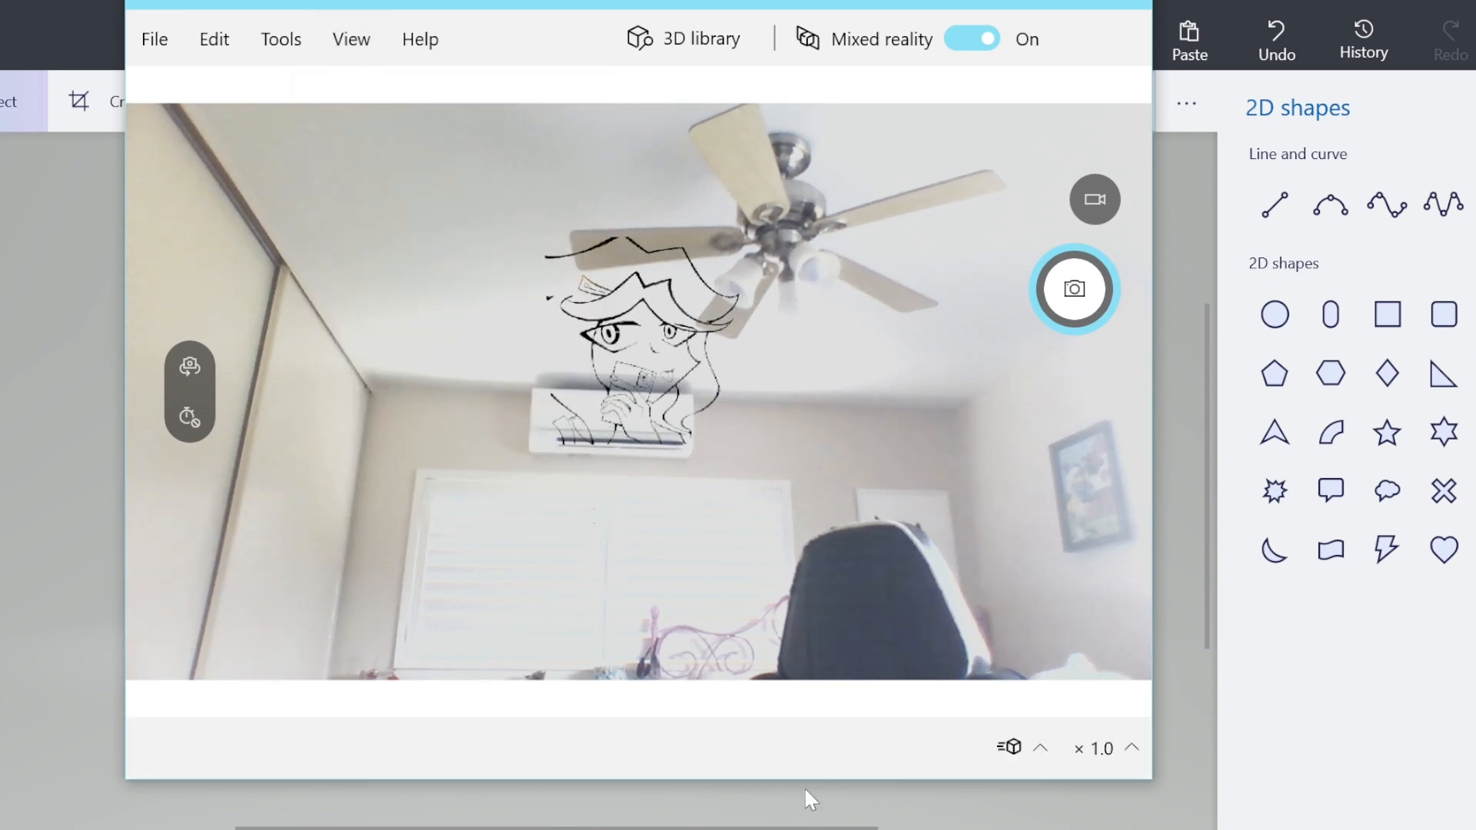
Try the None, Swing and Hover animations on the drawing in the mixed reality view.
click(1040, 747)
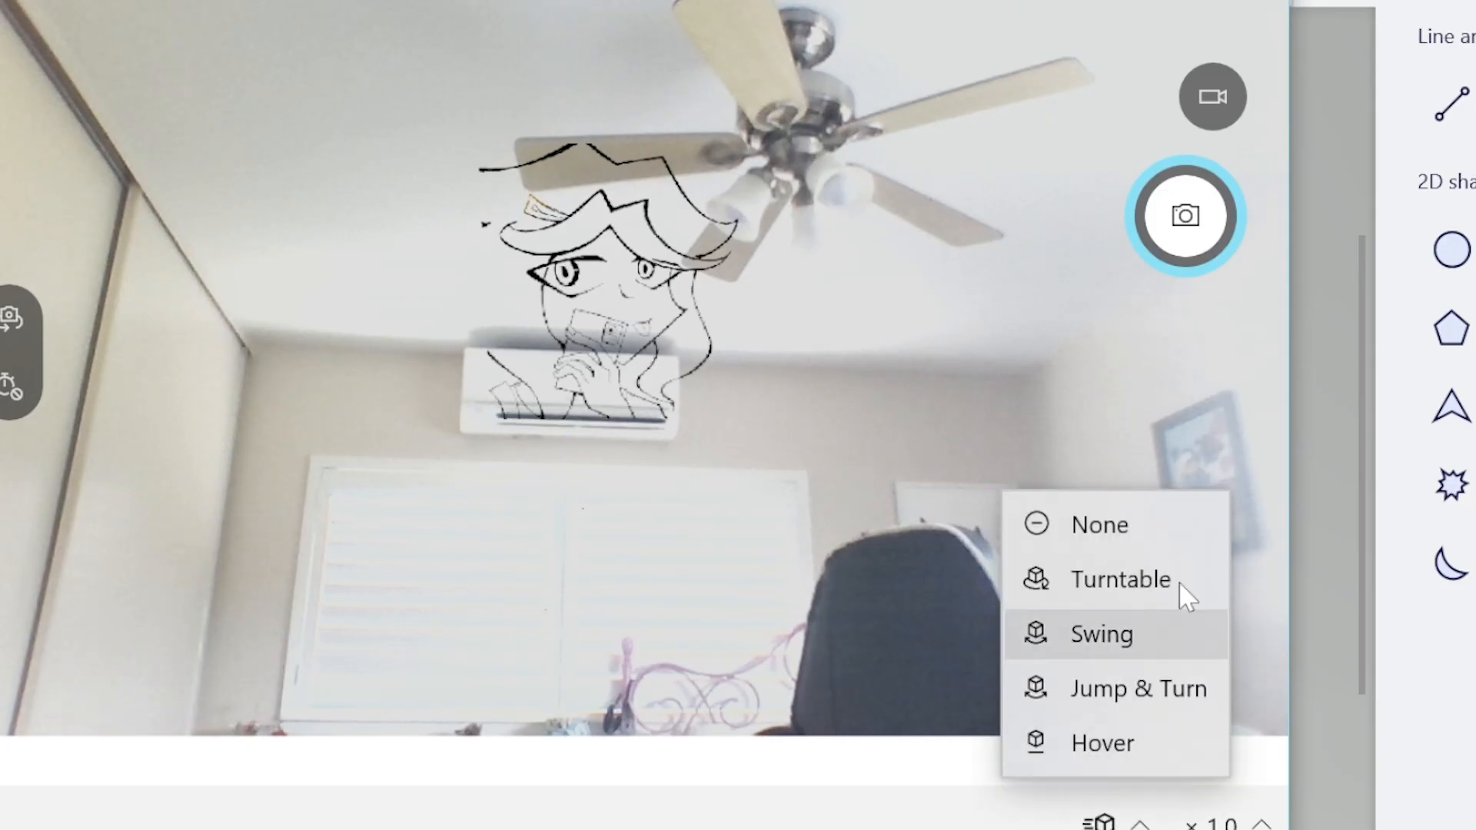
click(1159, 529)
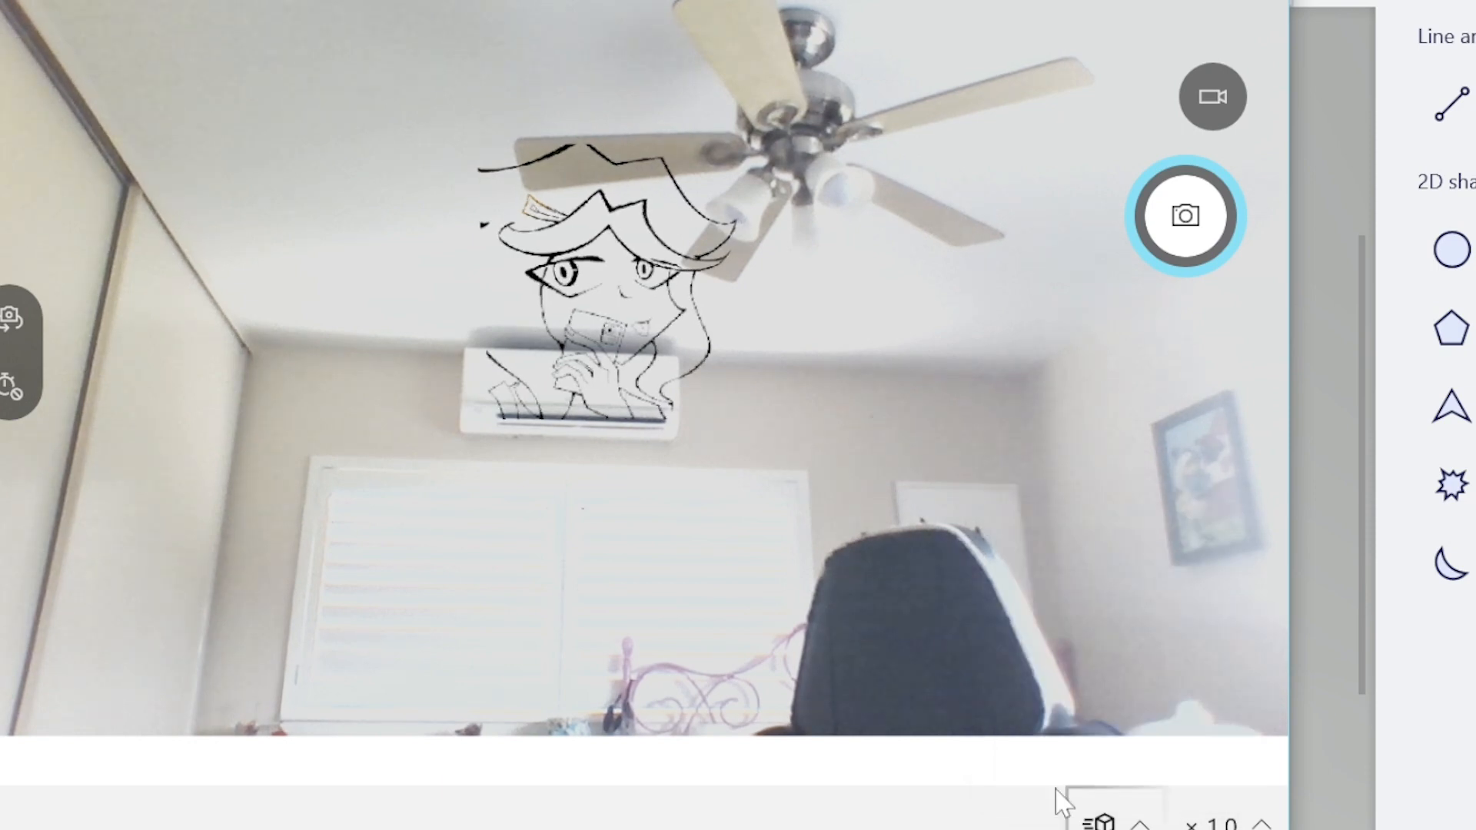
click(1099, 807)
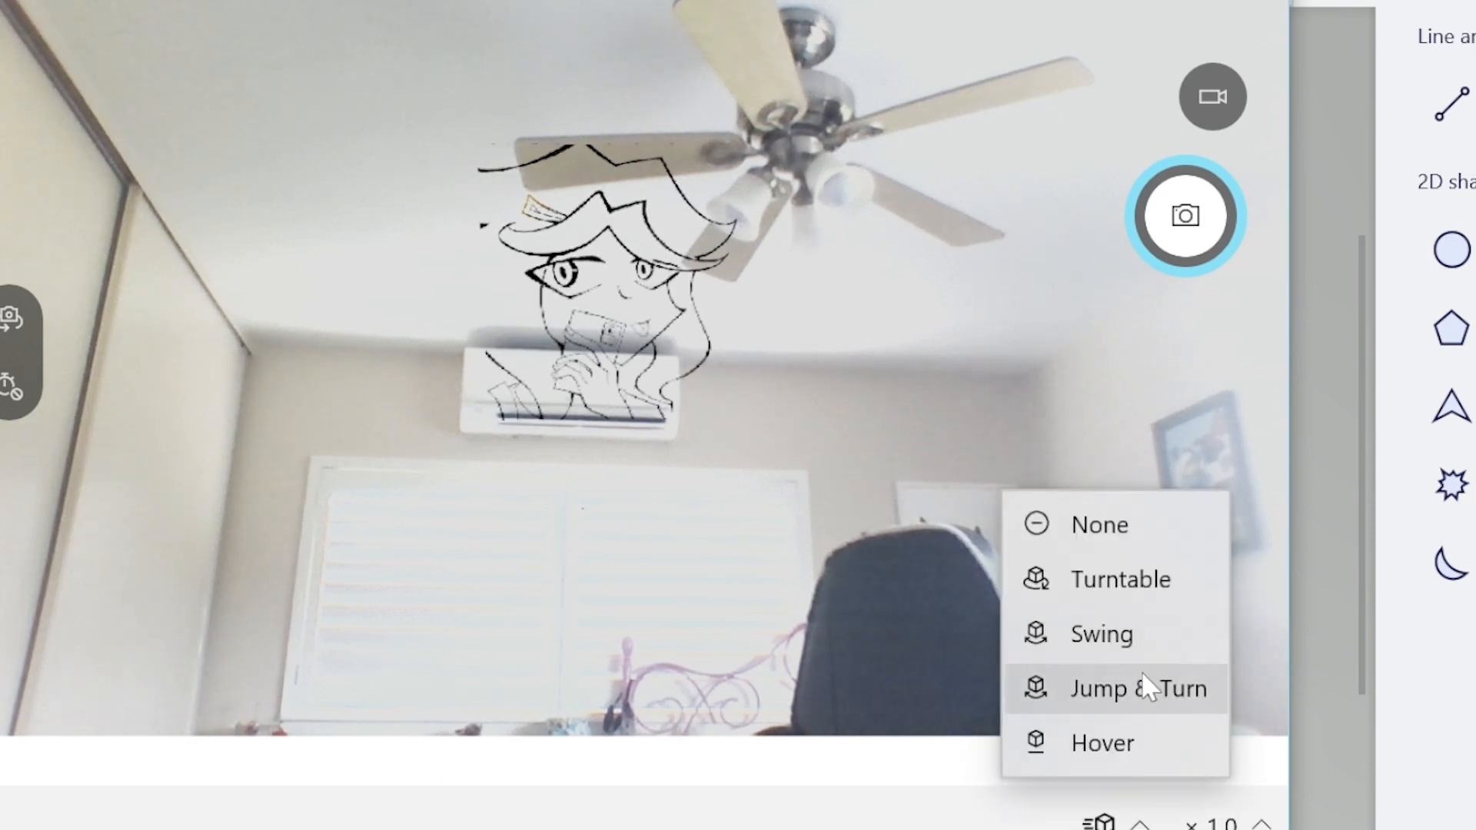
click(1136, 638)
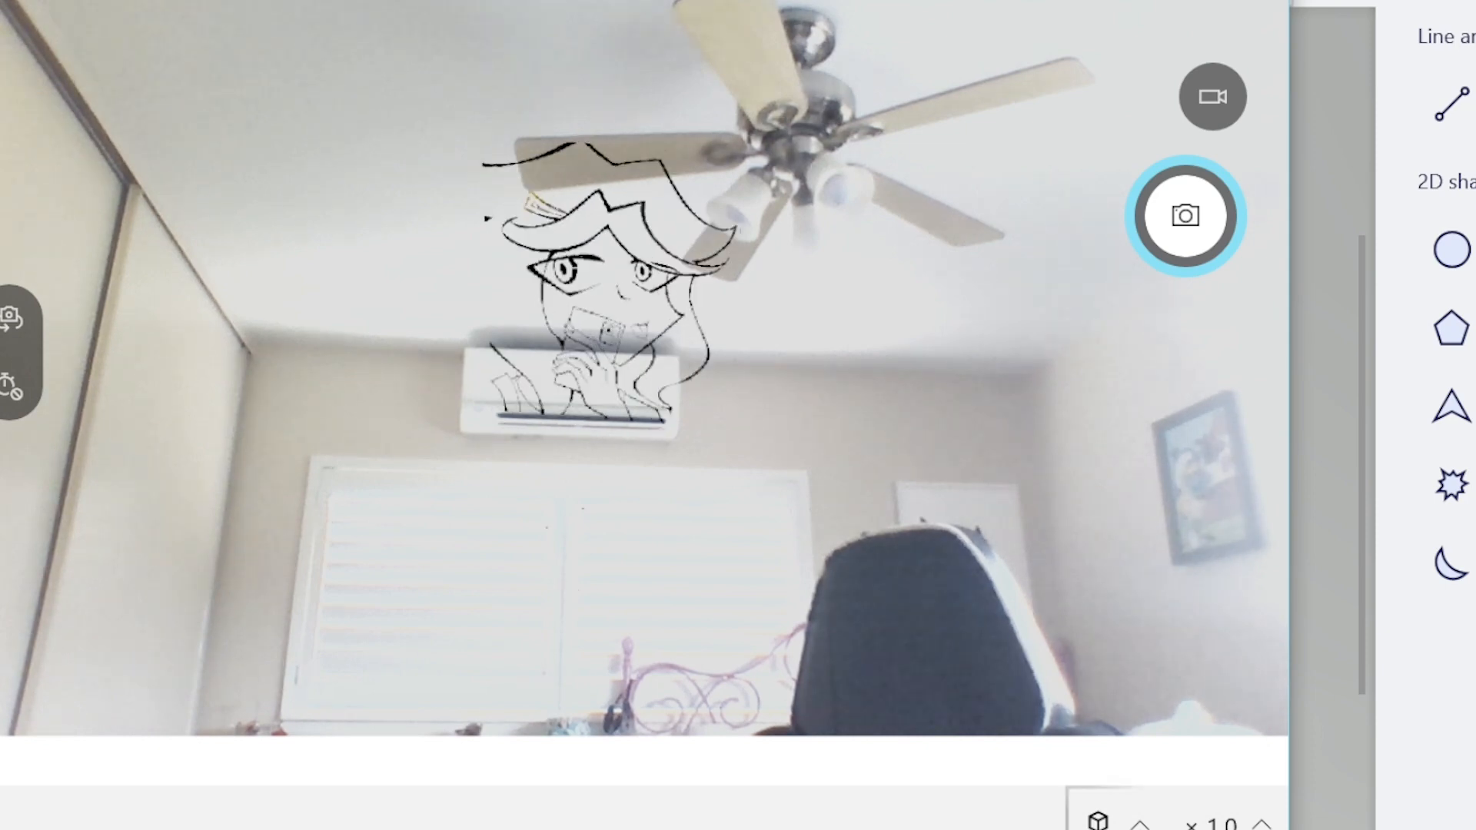
click(1115, 816)
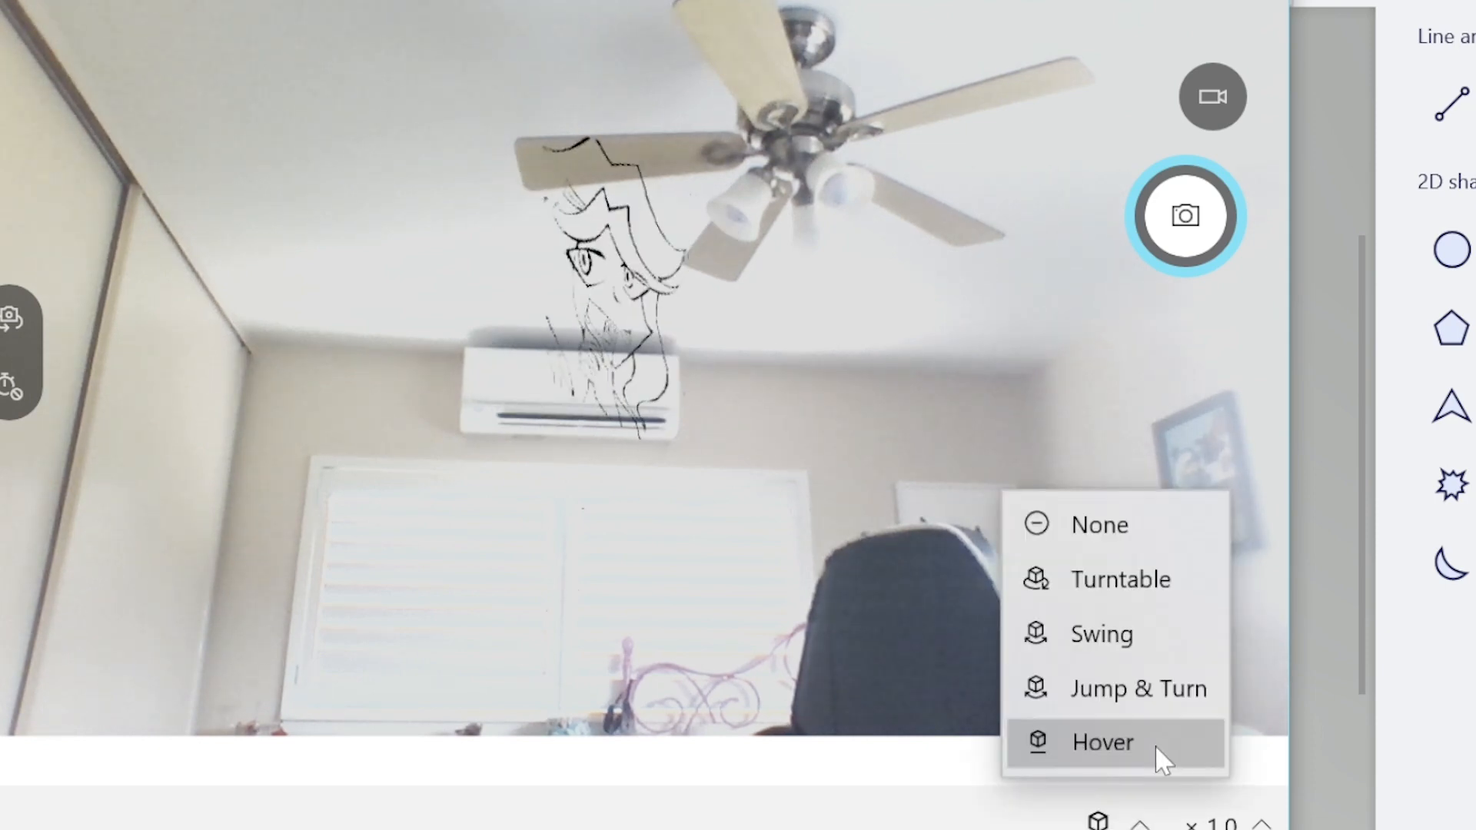
click(1154, 745)
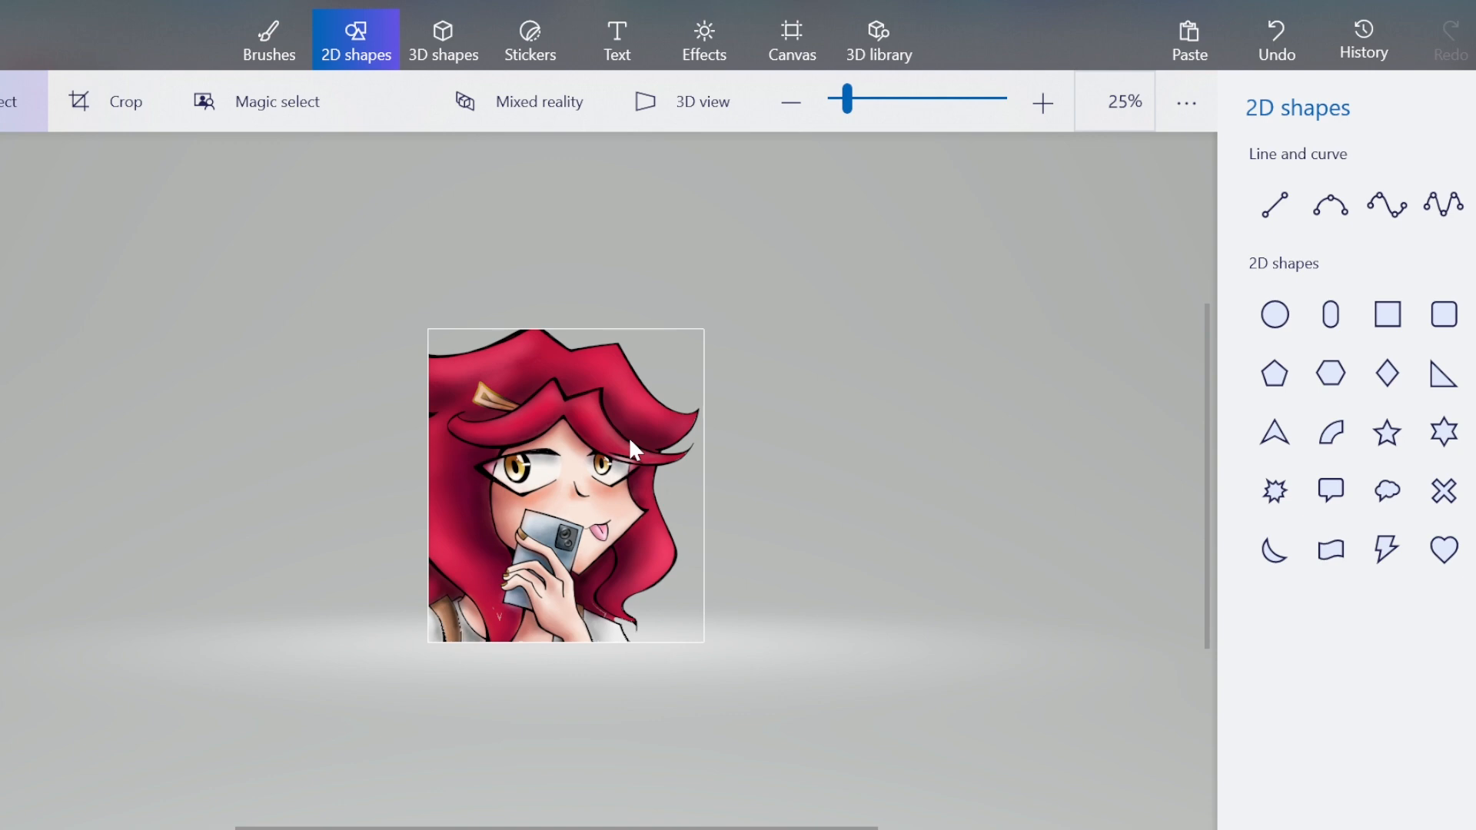
Choose the spray can brush for the drawing.
scroll(629, 437, up, 5)
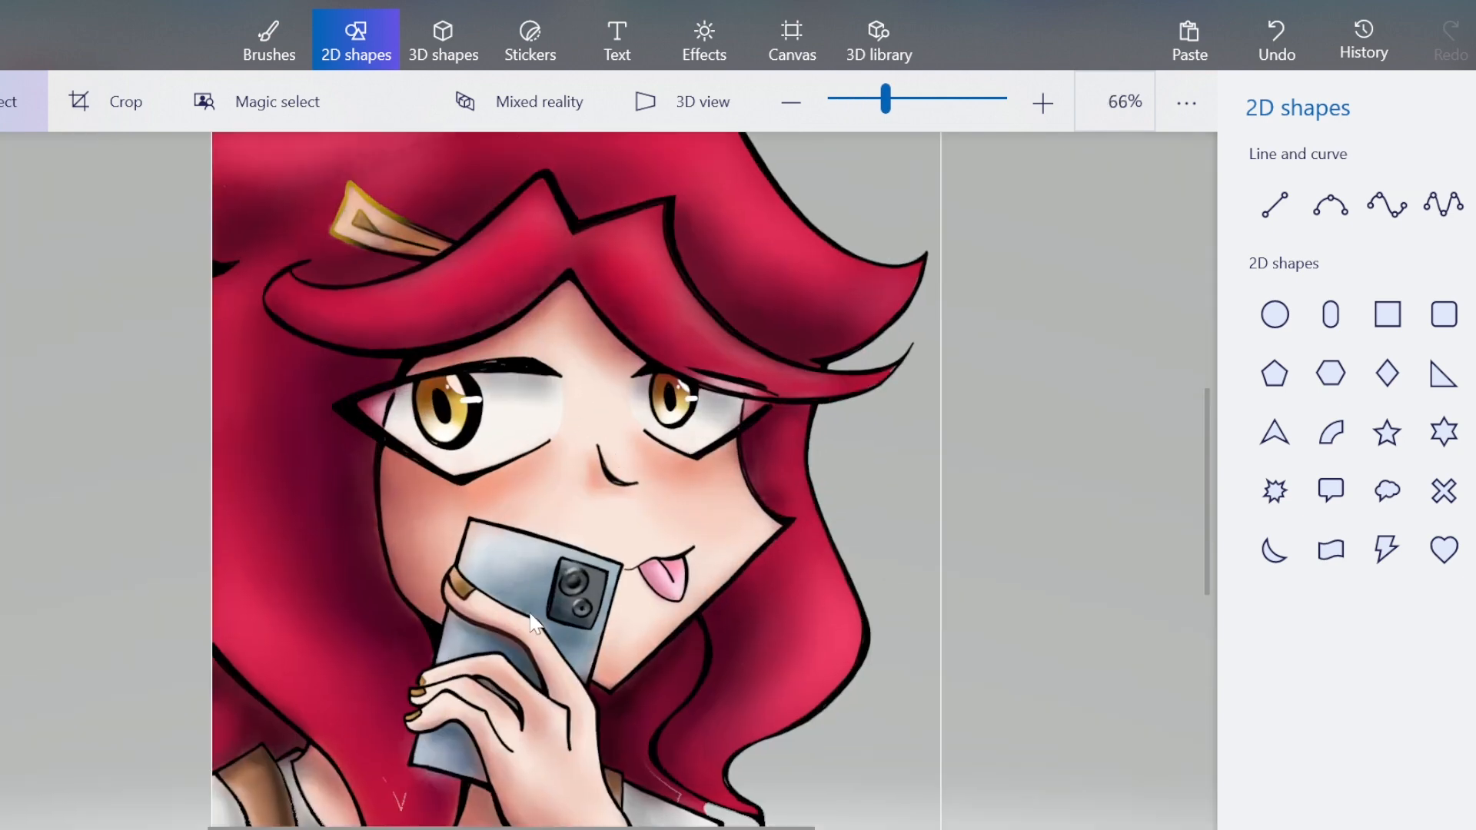
scroll(532, 623, down, 4)
click(275, 39)
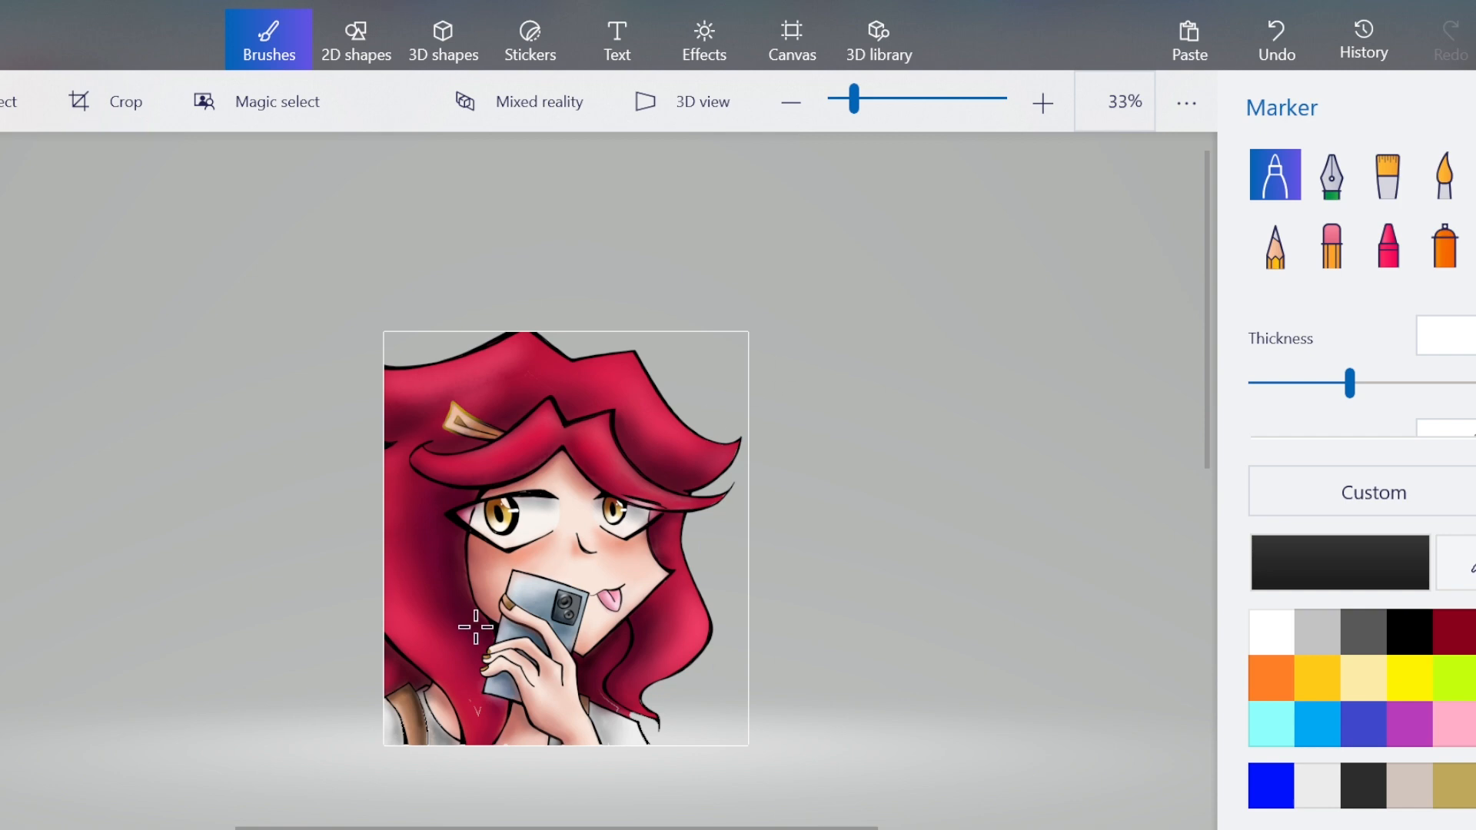
scroll(694, 574, up, 2)
scroll(669, 308, down, 1)
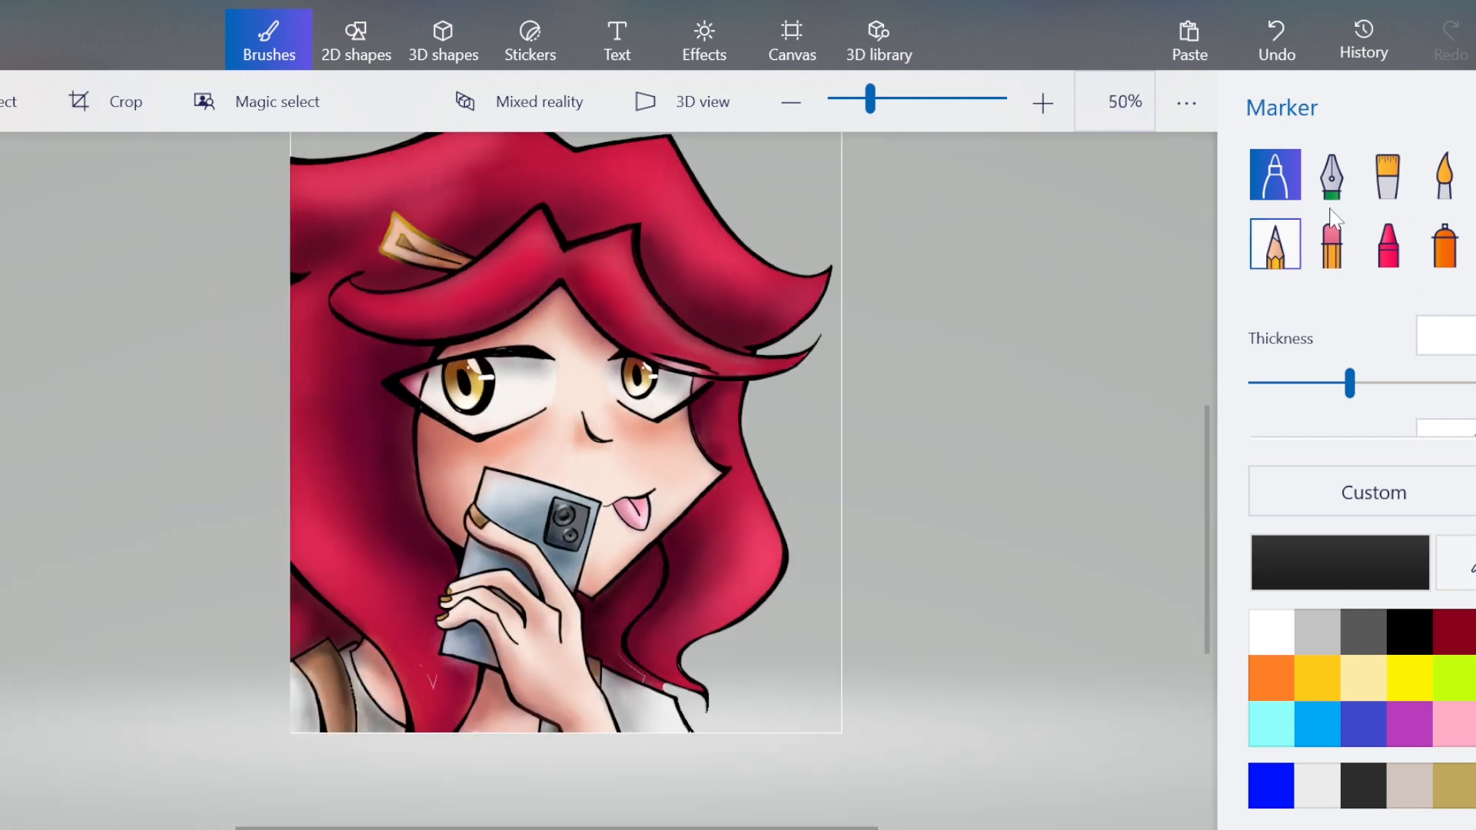
click(1443, 247)
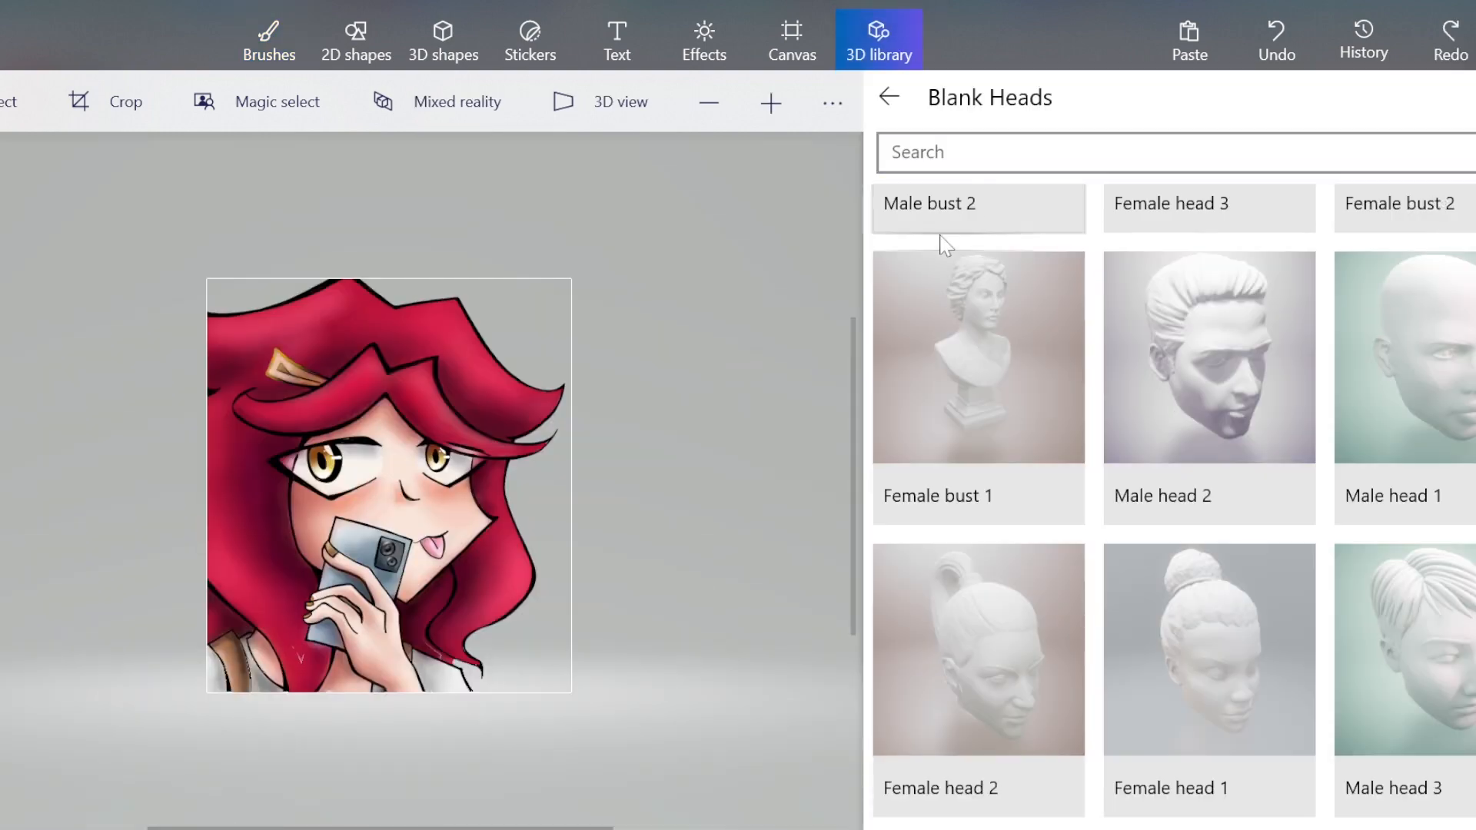
Browse the Blank Heads models and the other collections in the 3D library.
scroll(1212, 397, up, 5)
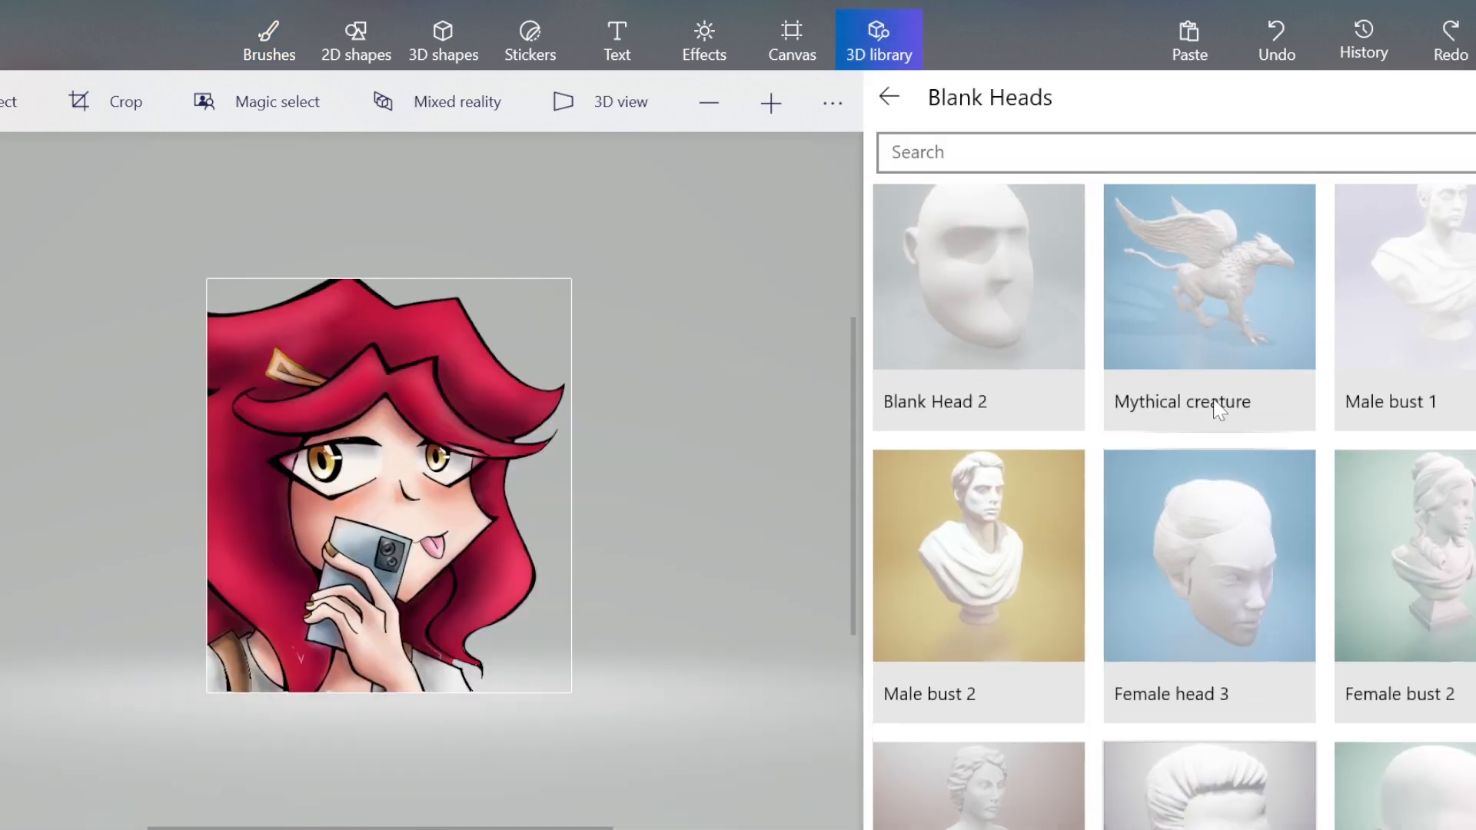
click(891, 98)
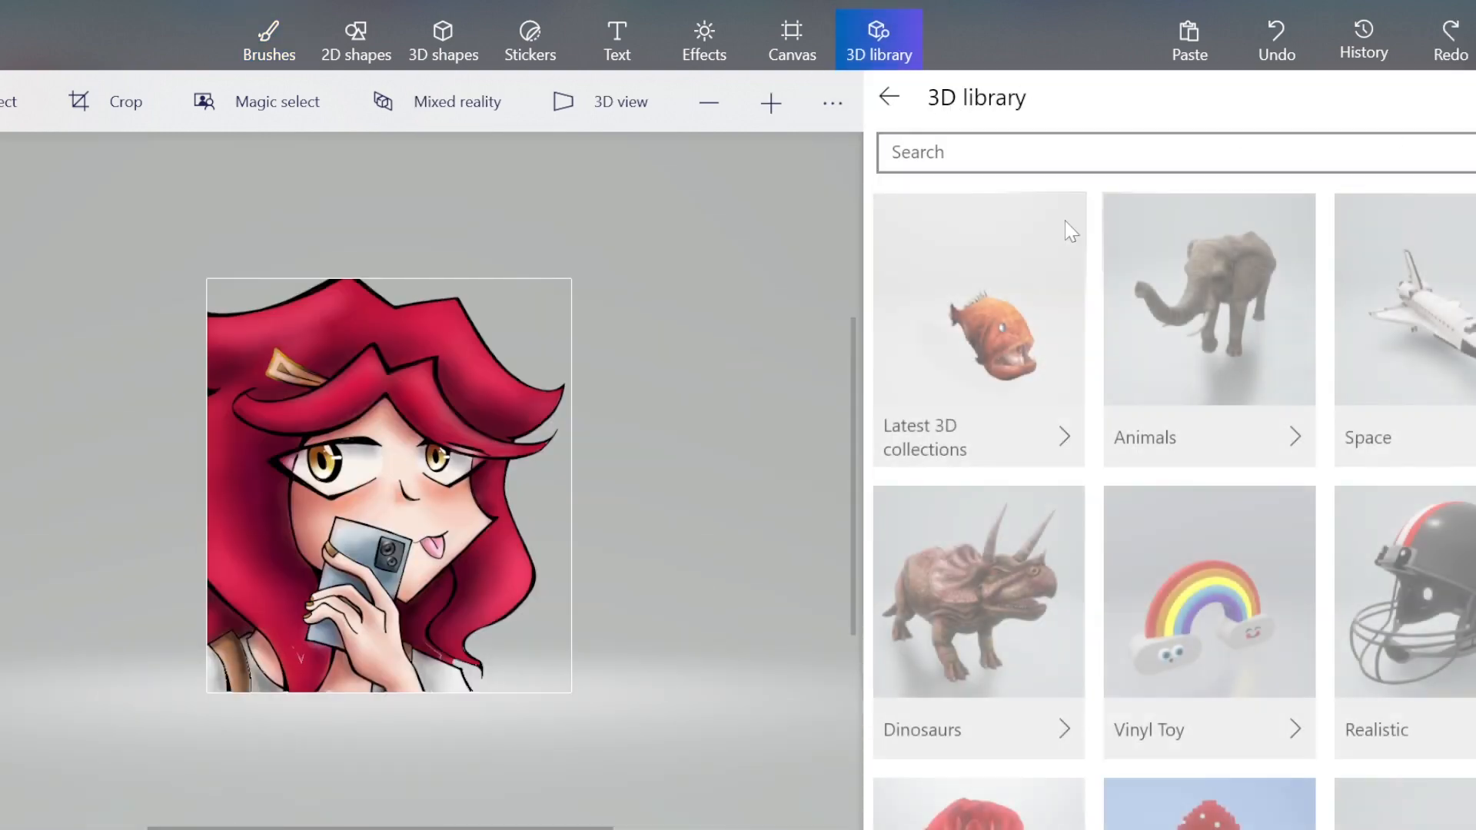
scroll(1081, 366, down, 5)
scroll(1084, 368, down, 5)
scroll(1087, 372, up, 6)
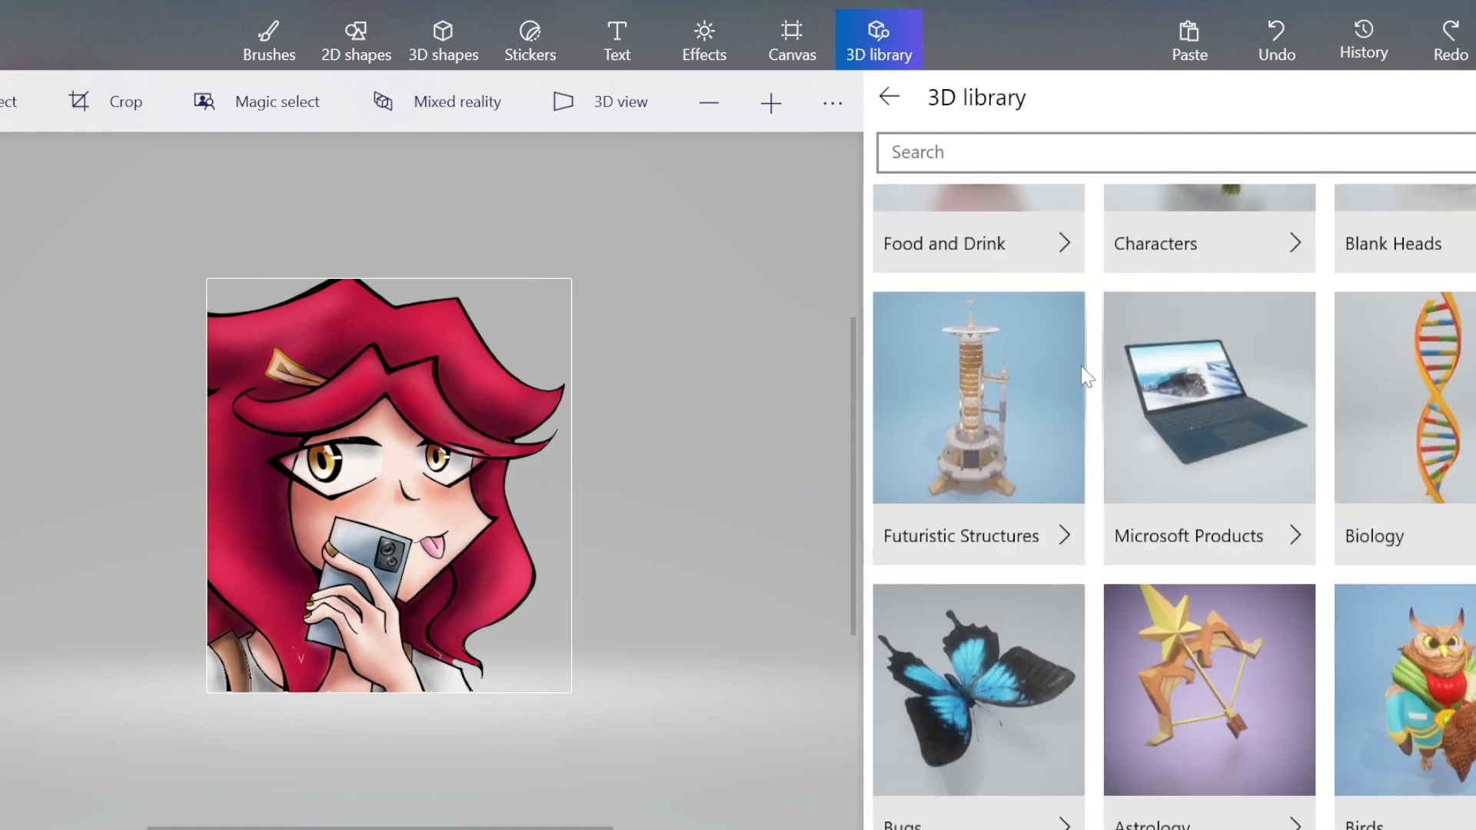
scroll(989, 561, down, 7)
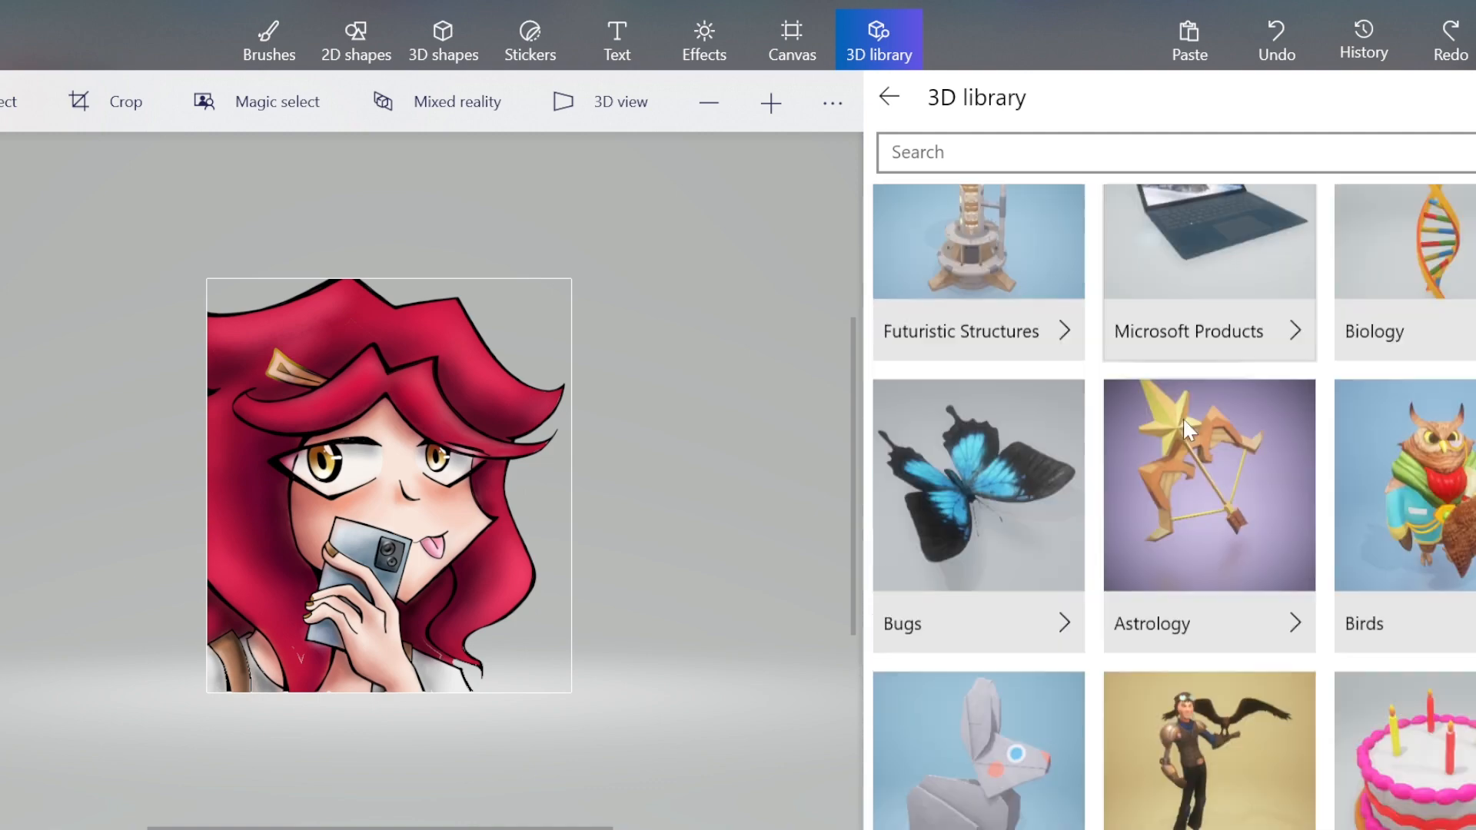
scroll(1209, 437, up, 10)
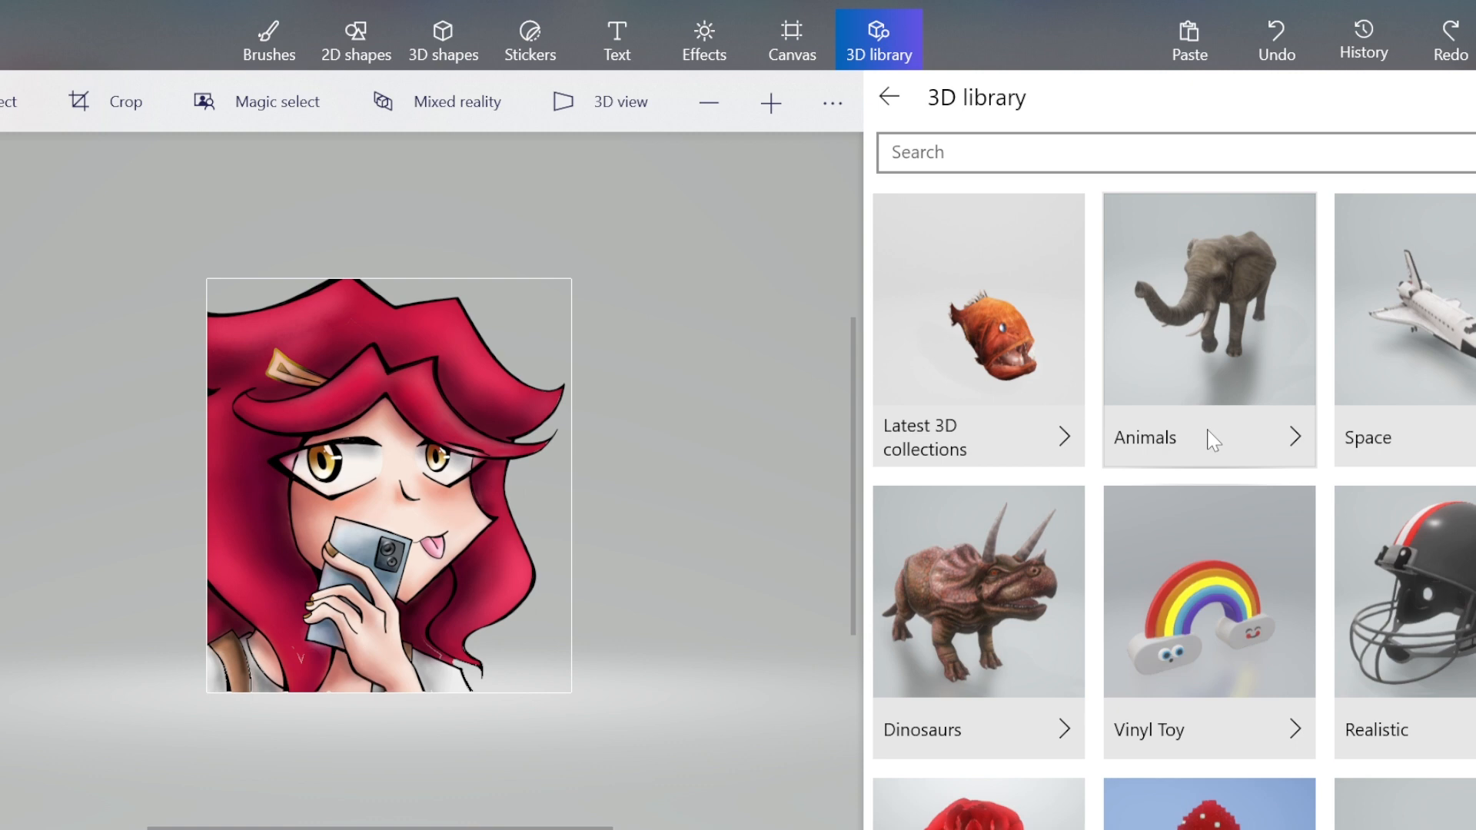
scroll(1333, 449, down, 8)
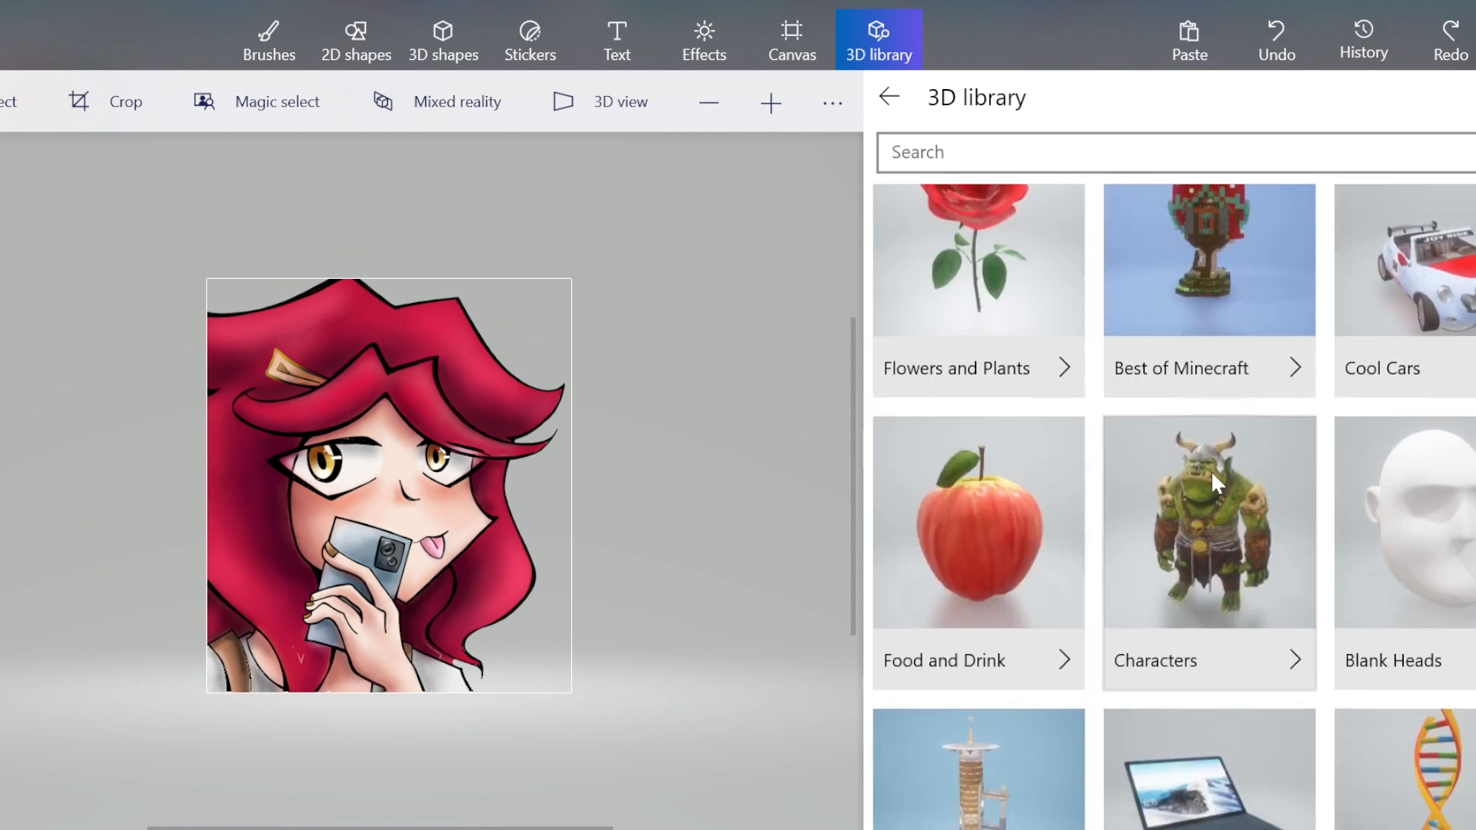
Insert the Male bust 1 model from the Blank Heads collection and enlarge it until it is taller than the drawing.
click(1446, 553)
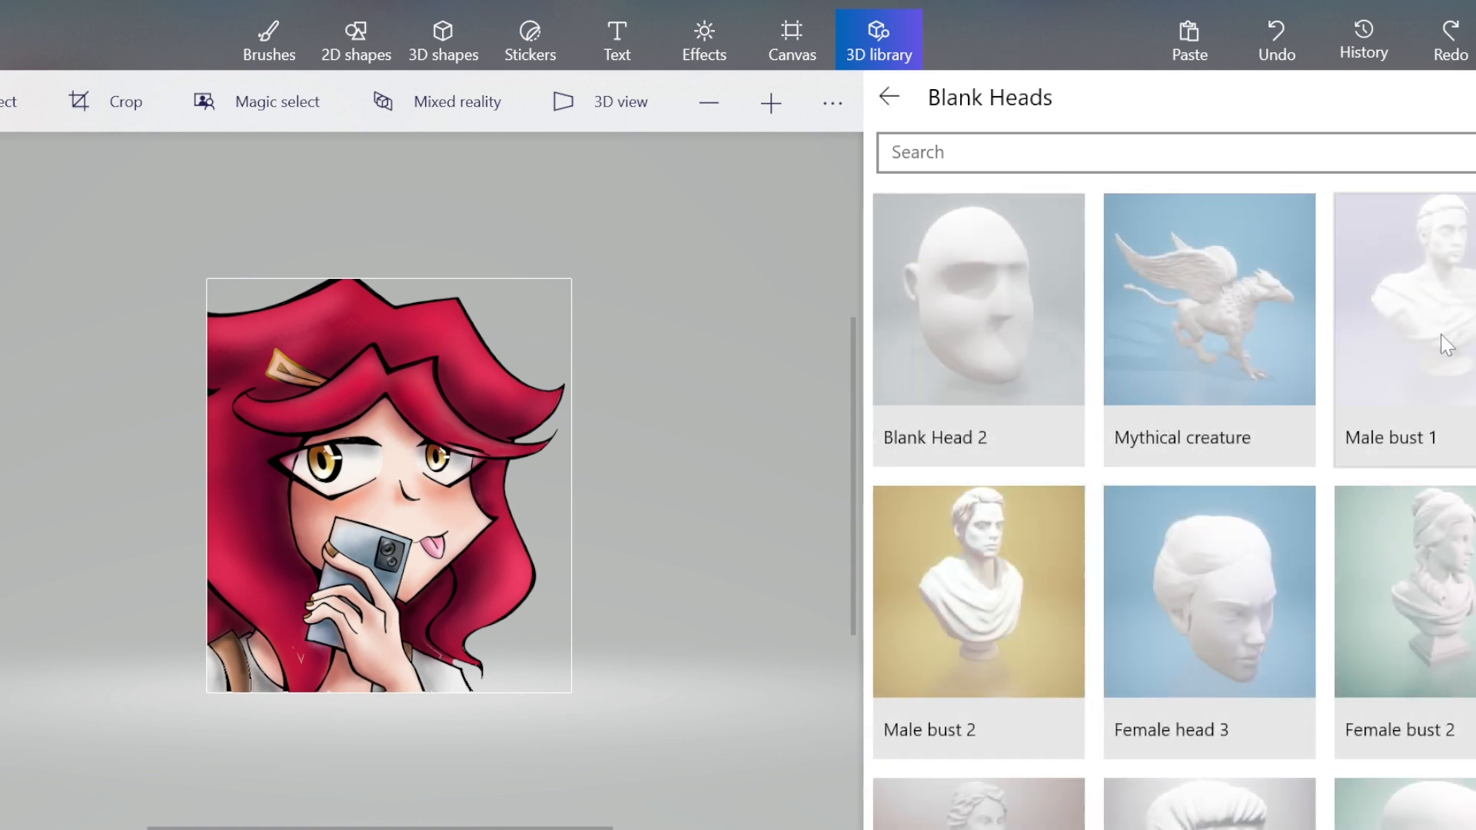
click(1397, 451)
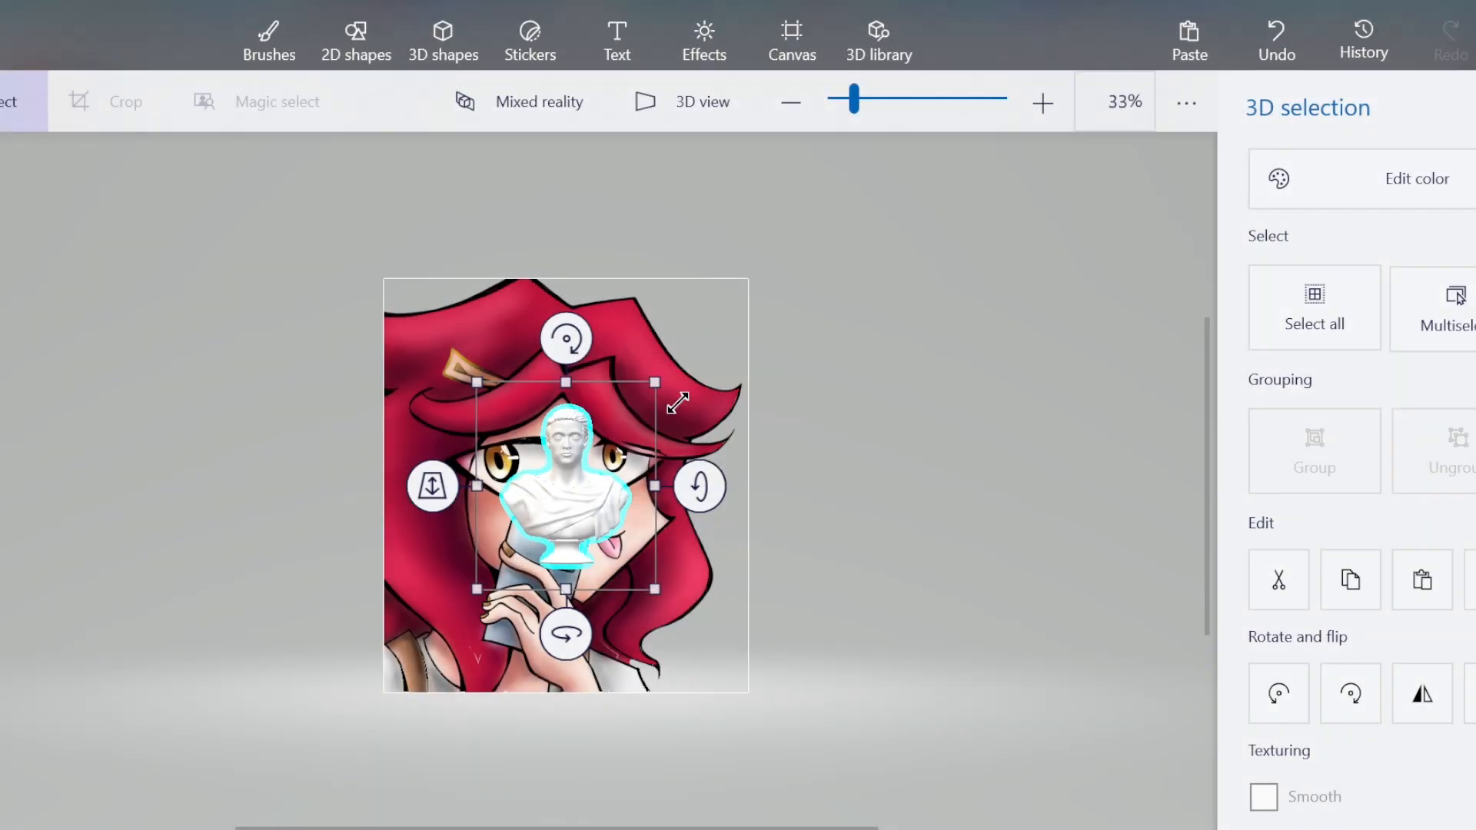
drag(664, 376, 1090, 303)
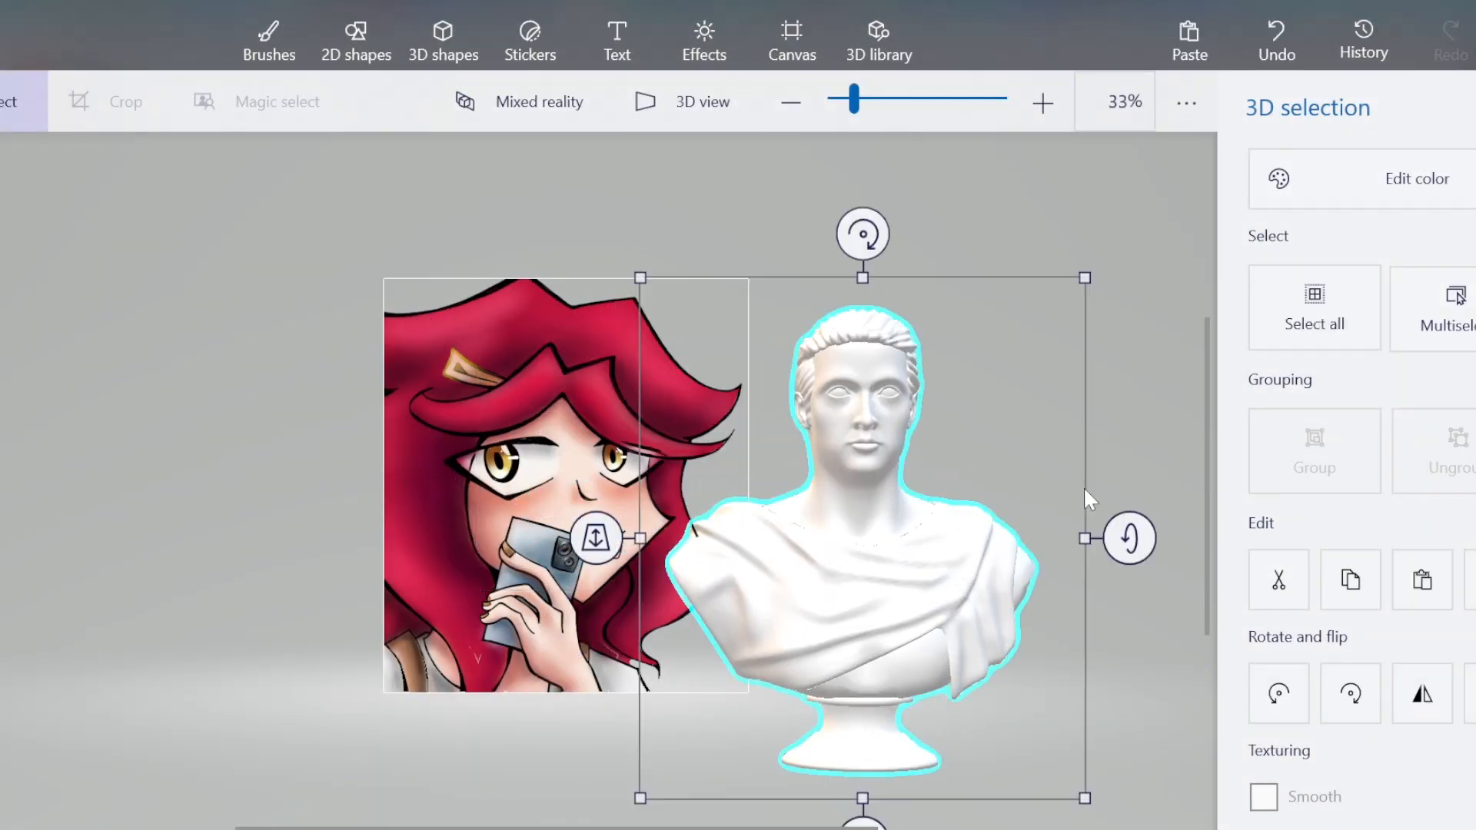
Tilt the bust slightly, turn it on its vertical axis and move it in front of the character drawing.
mouse_move(1129, 538)
mouse_down()
mouse_move(1146, 745)
mouse_move(1104, 597)
mouse_move(1132, 542)
mouse_up()
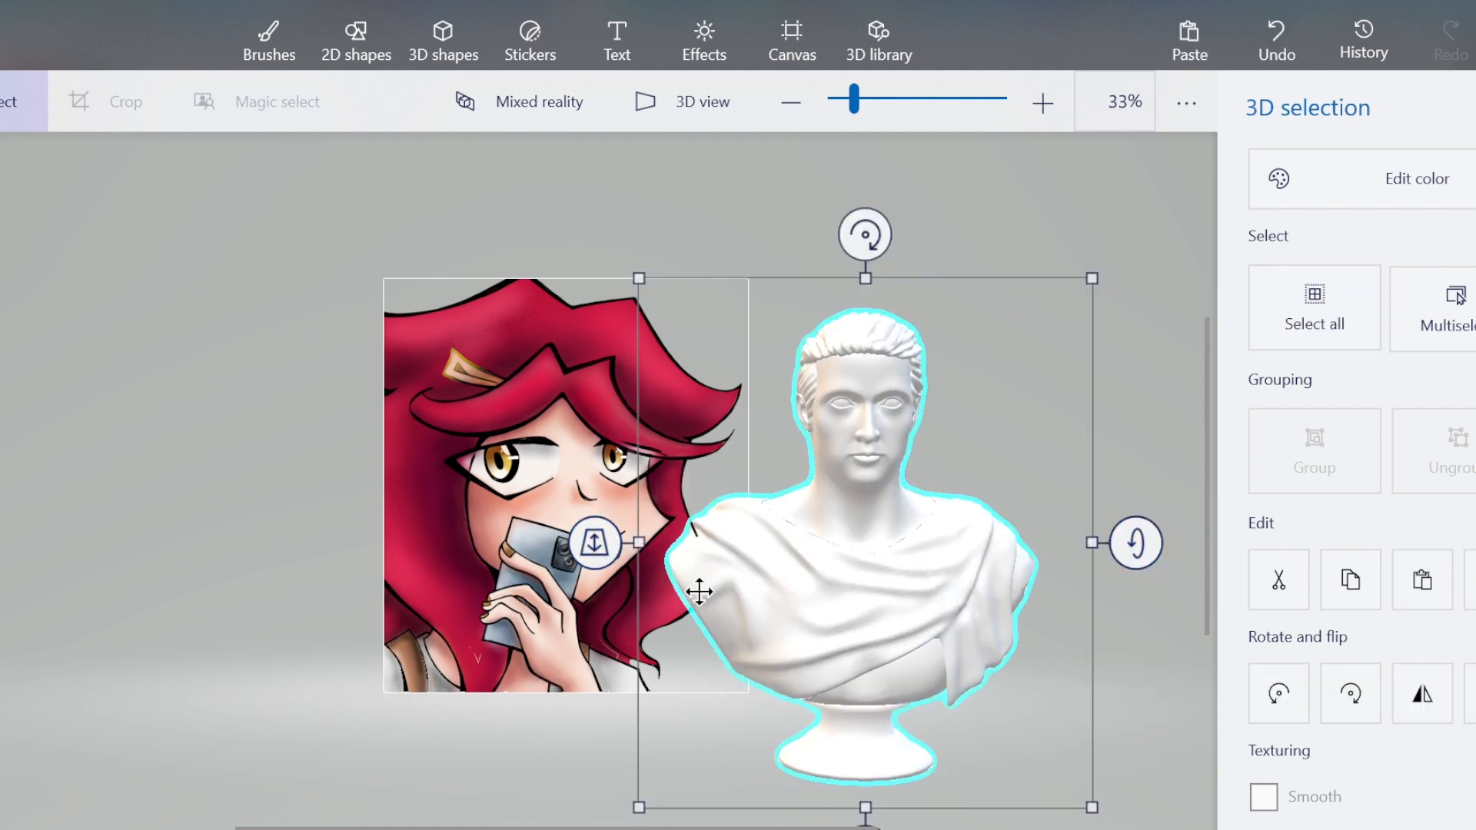
scroll(907, 483, down, 2)
drag(814, 780, 3, 648)
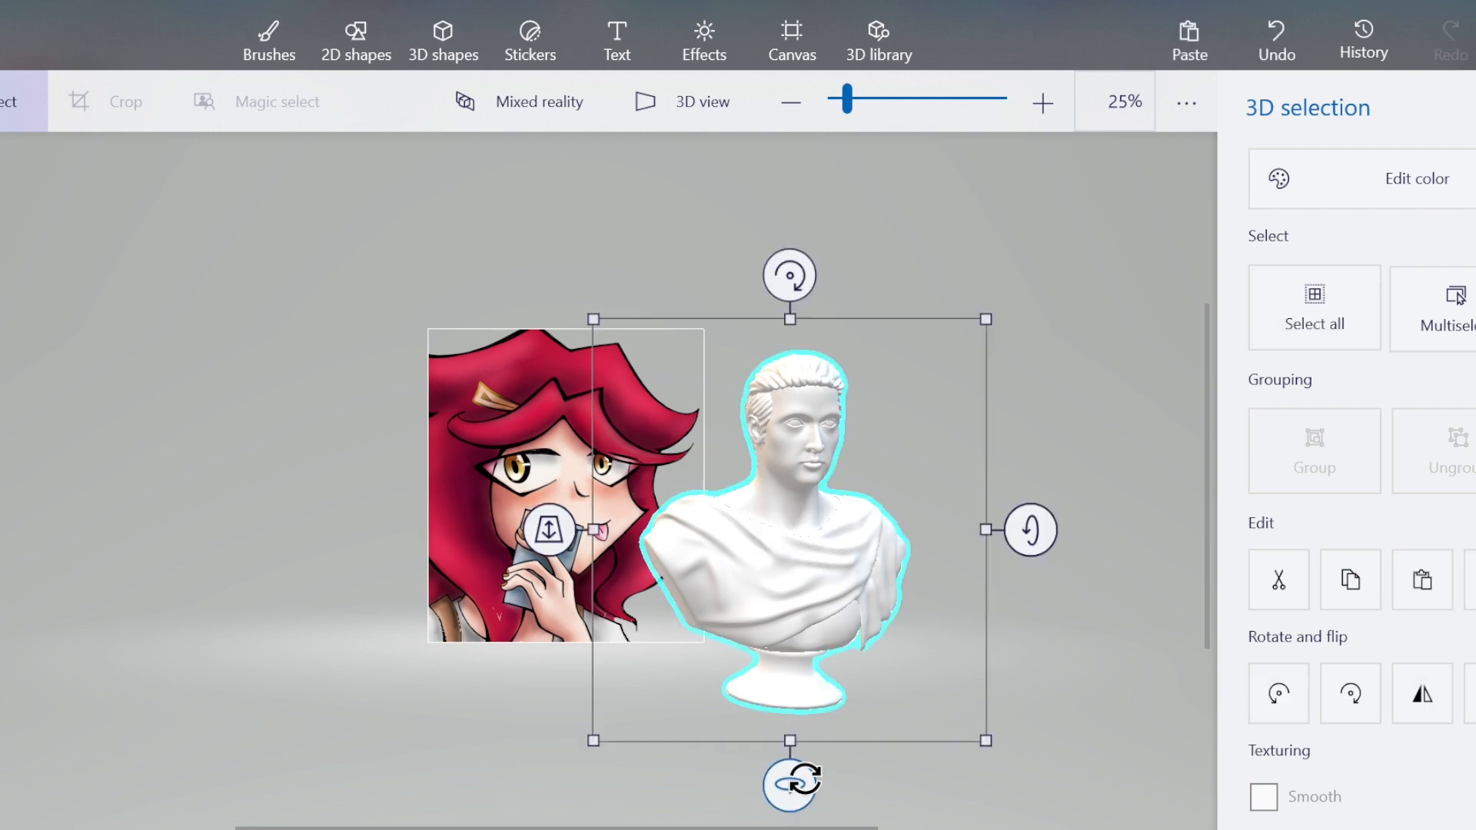
scroll(863, 418, up, 2)
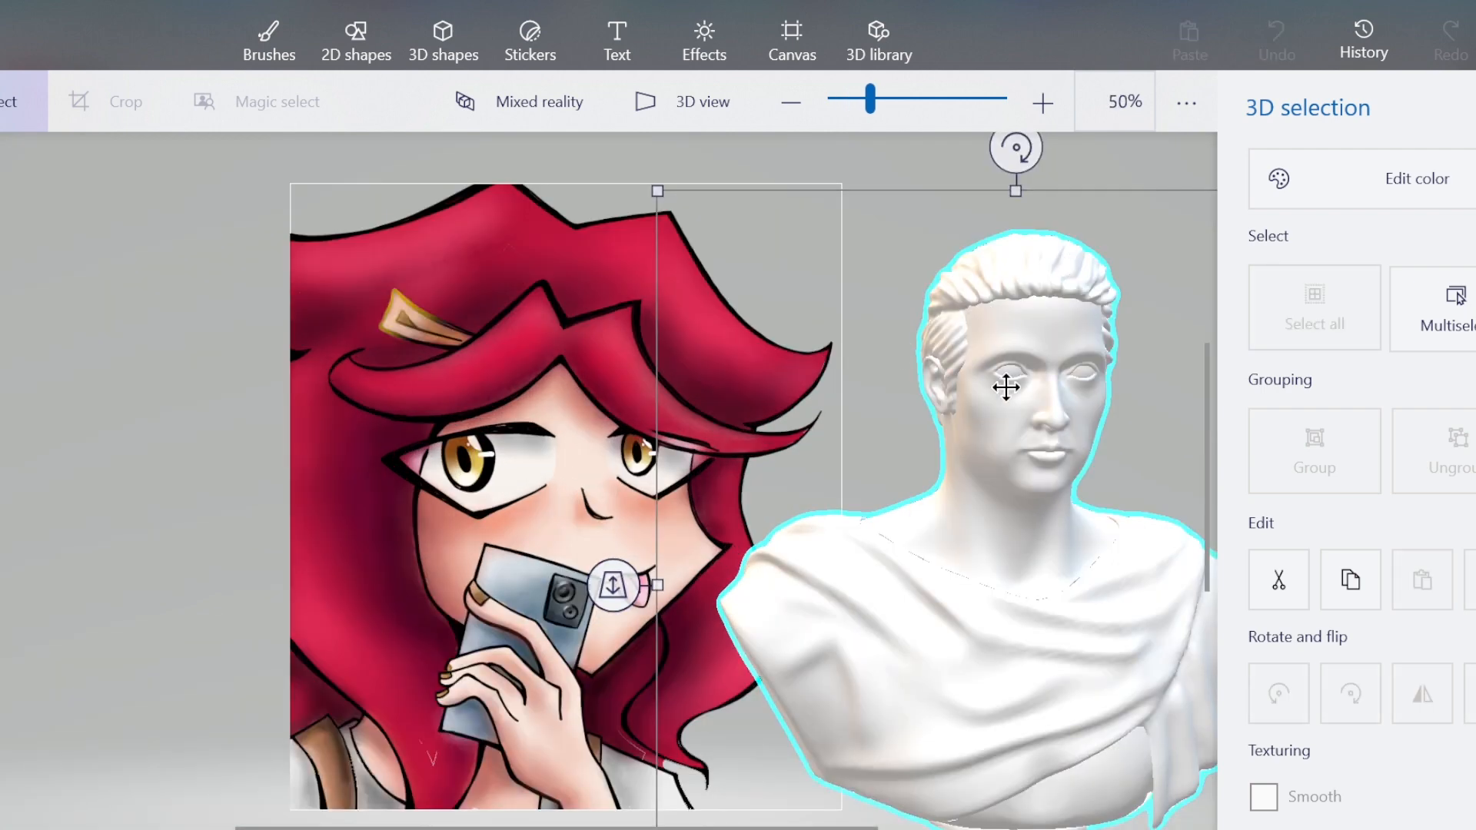
drag(1005, 387, 586, 404)
click(1076, 204)
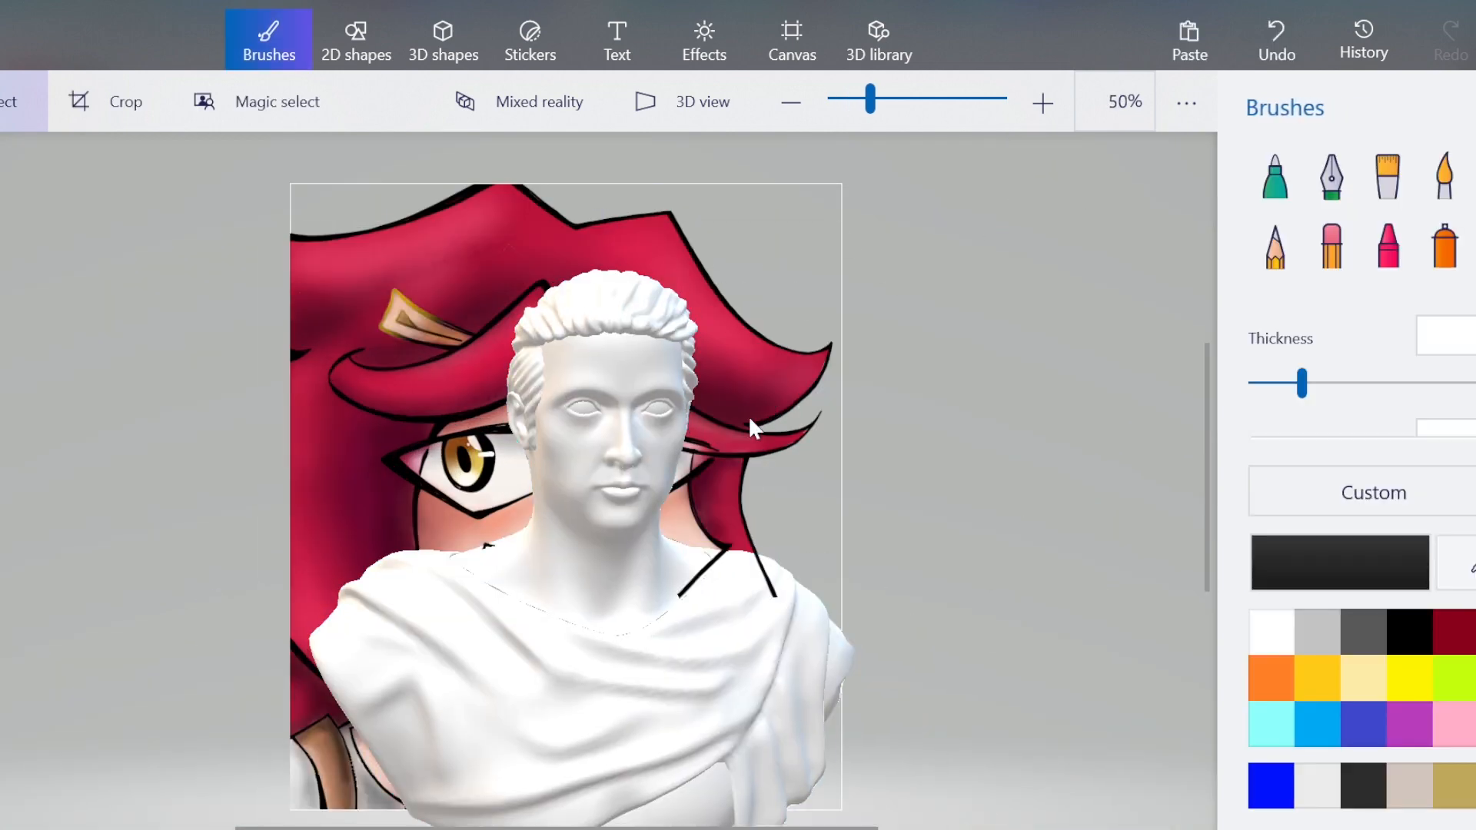
Paint black pupils on both of the bust's eyes with the Marker, using a thinner stroke for the second one.
scroll(749, 415, up, 6)
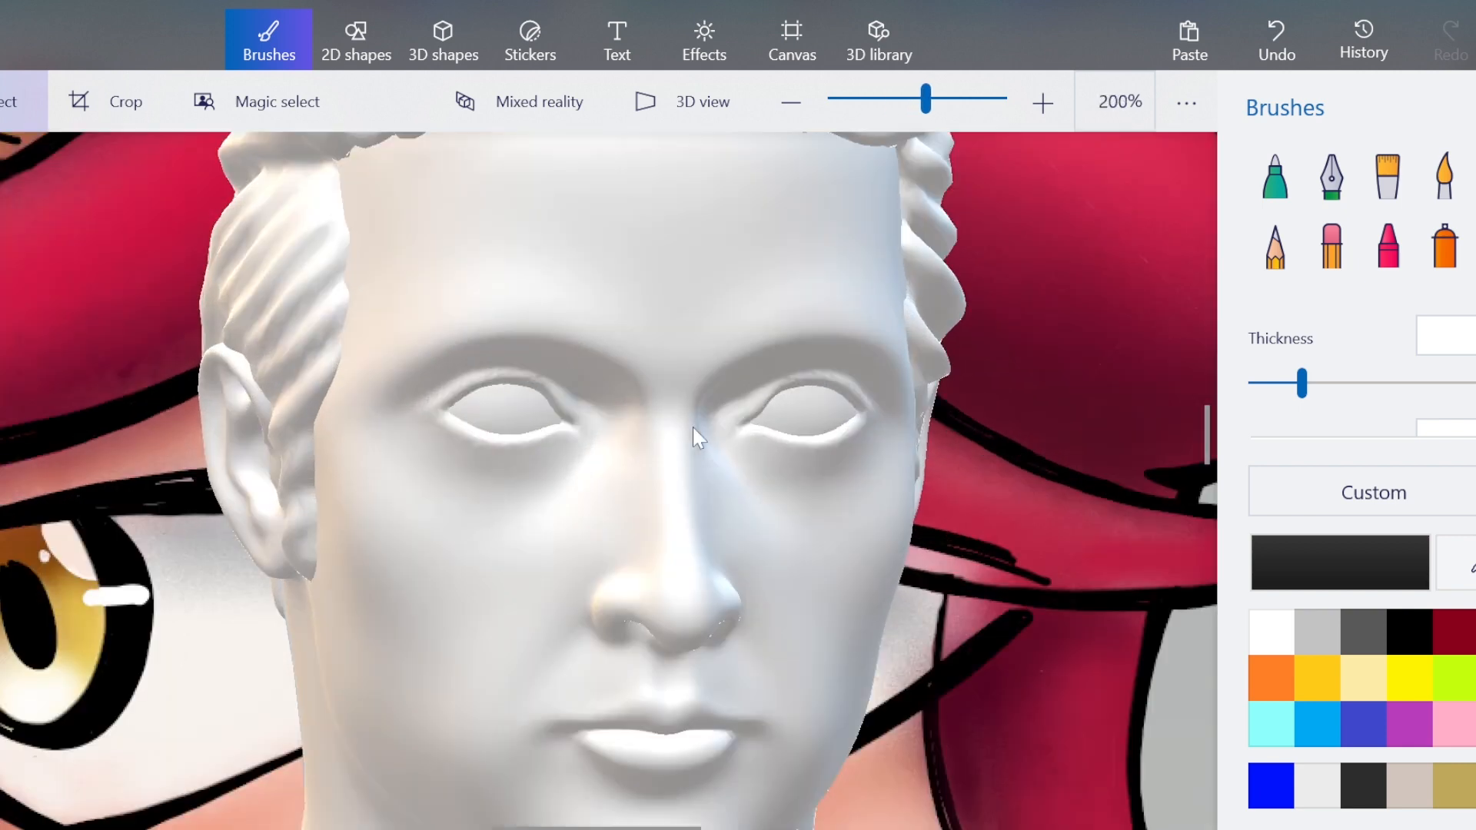
scroll(693, 427, up, 1)
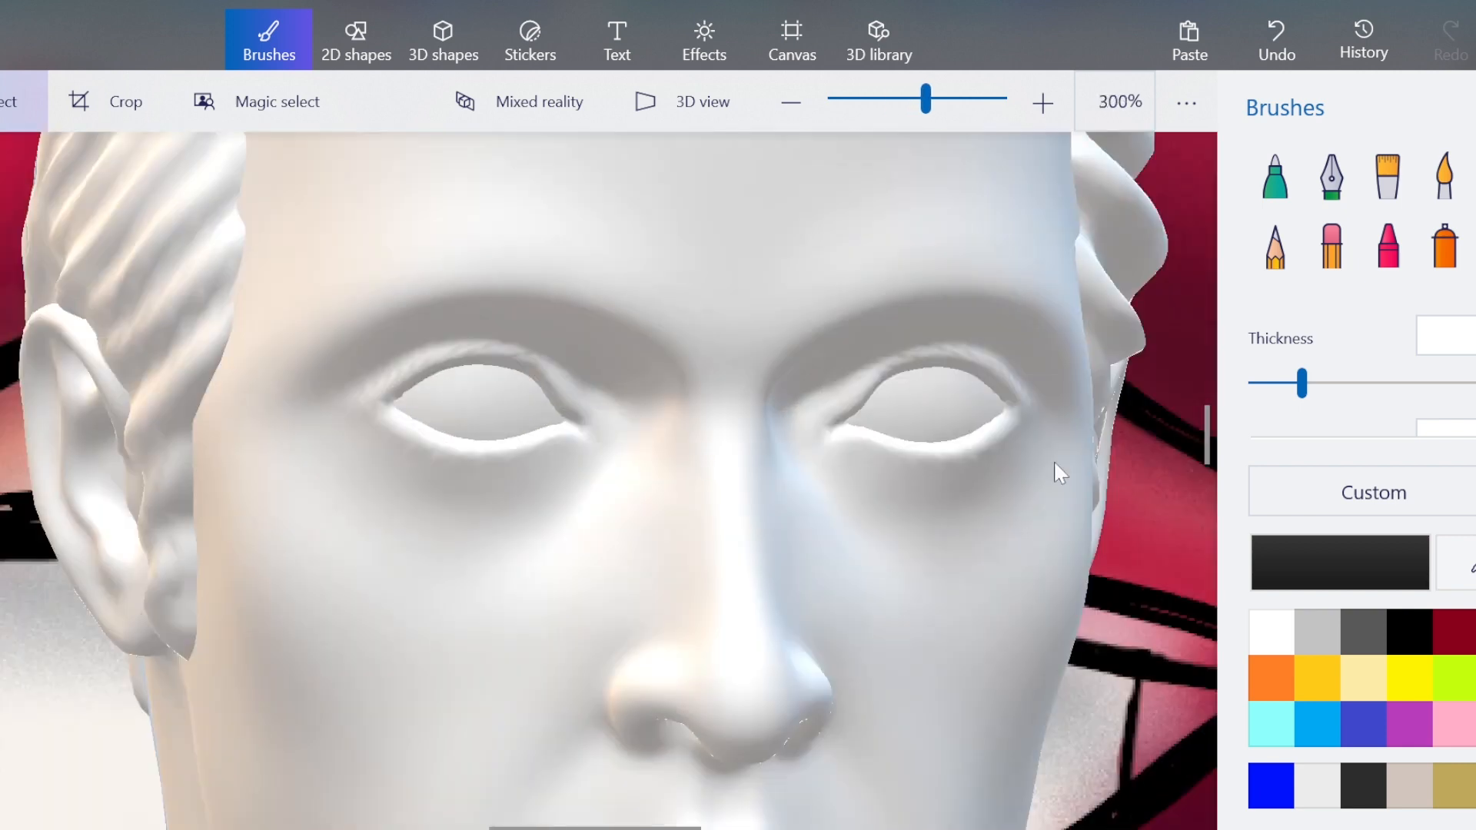
click(1272, 184)
click(481, 389)
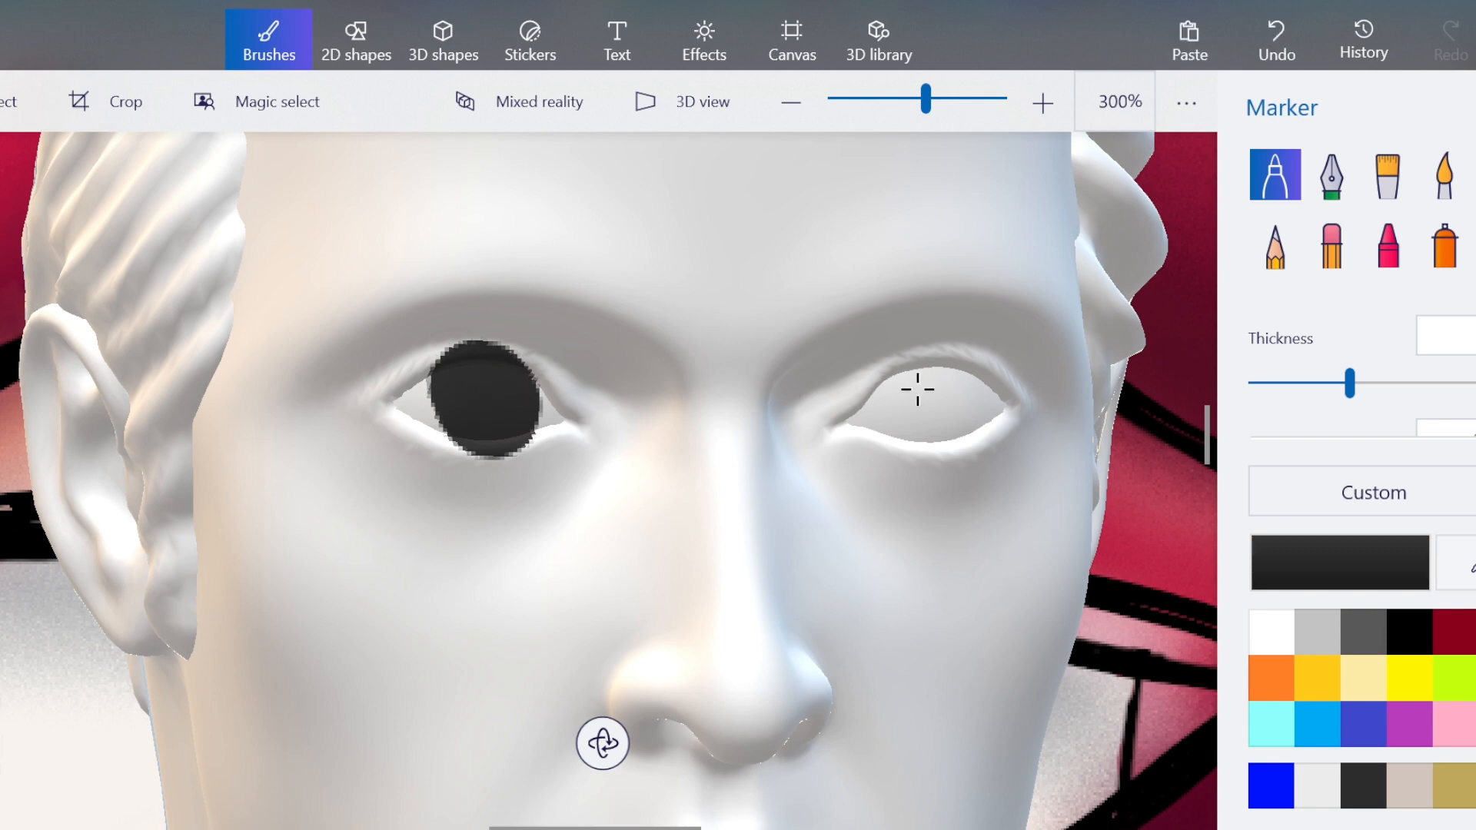
click(1292, 382)
mouse_move(953, 393)
mouse_down()
mouse_move(944, 411)
mouse_move(911, 403)
mouse_up()
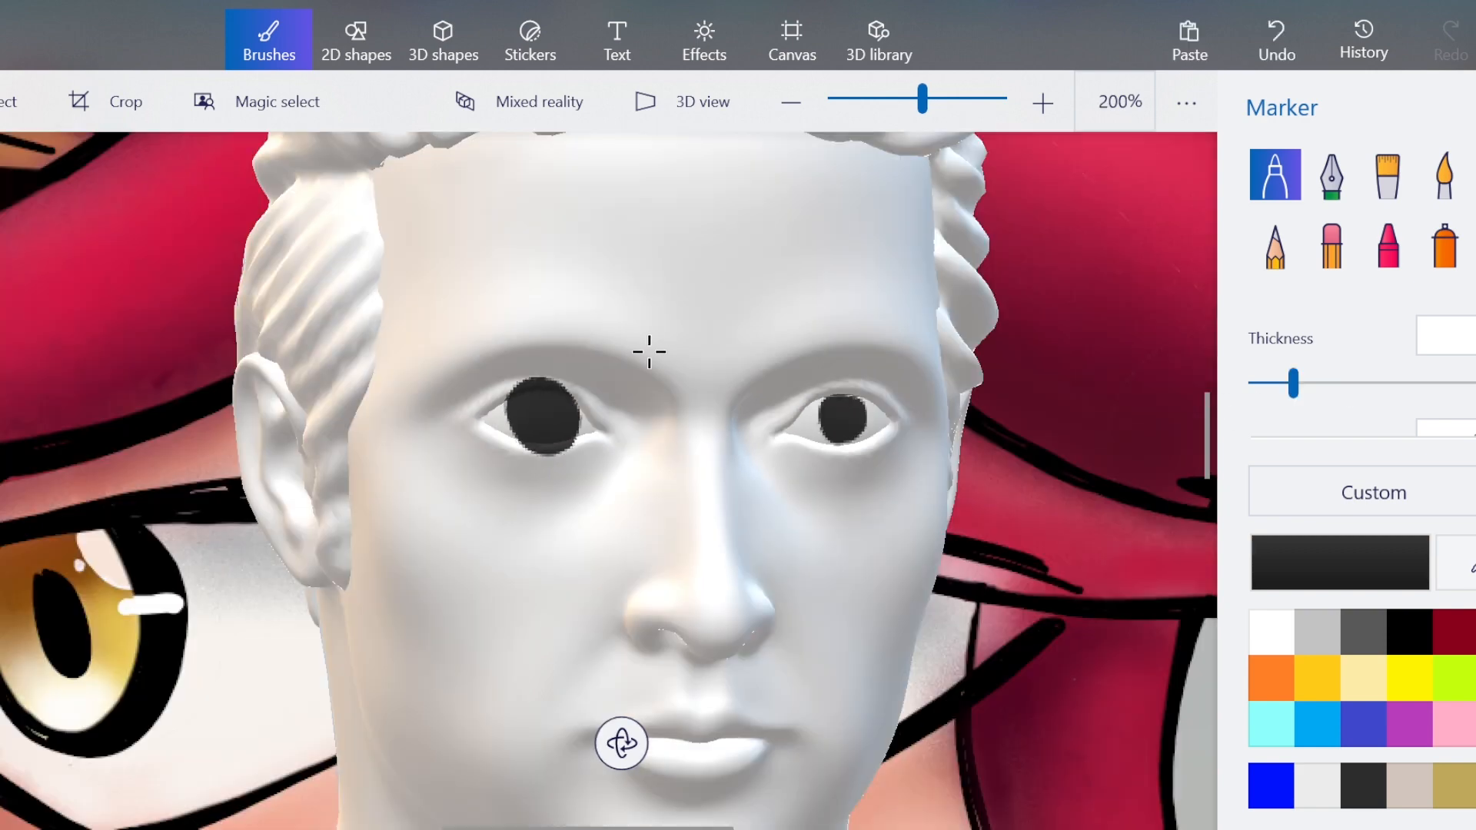
Draw two black eyebrows and a wide curved smile on the bust's face with the Marker.
mouse_move(662, 350)
mouse_down()
mouse_move(501, 323)
mouse_move(402, 358)
mouse_up()
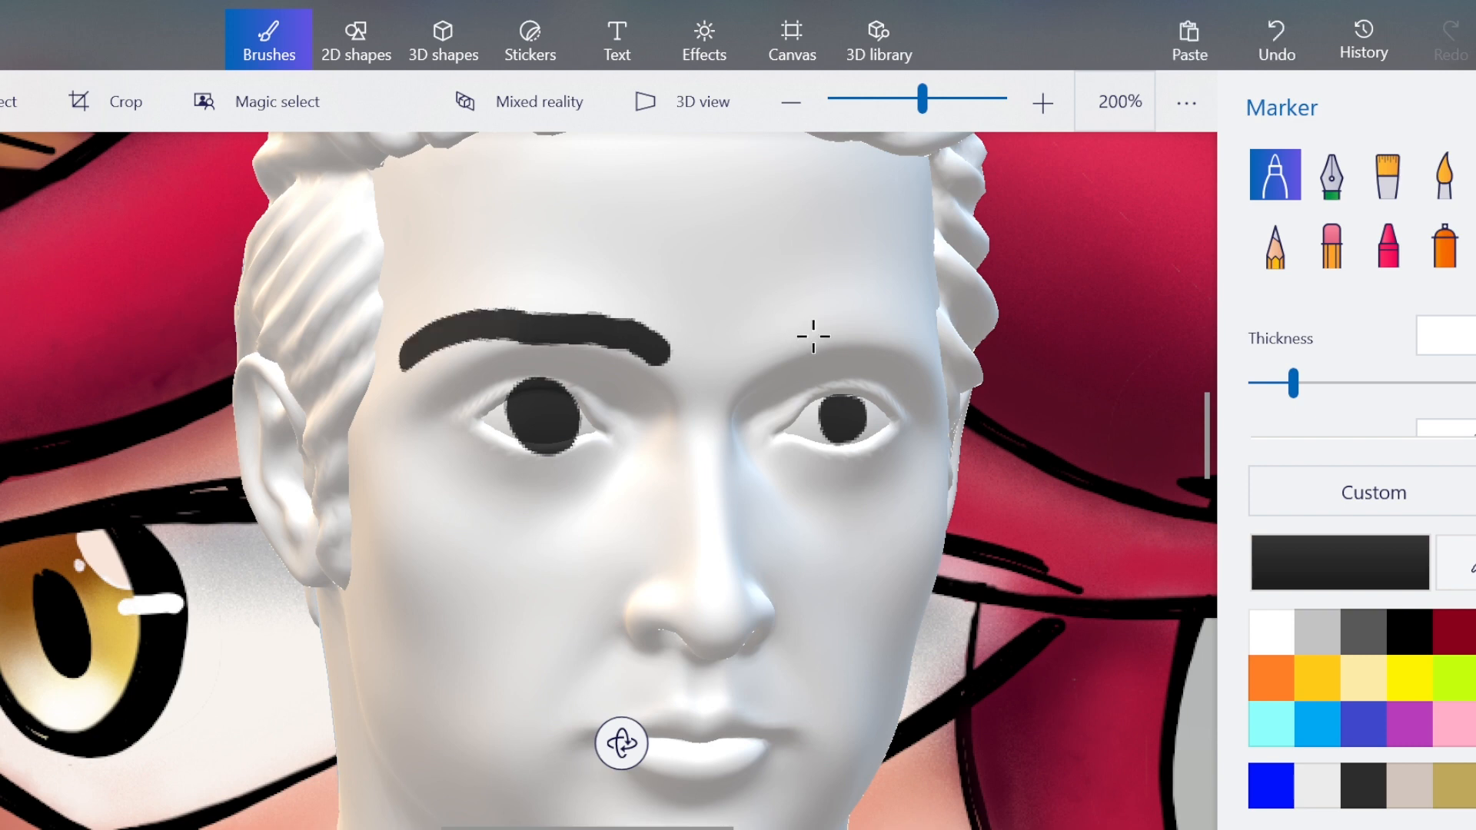
mouse_move(750, 352)
mouse_down()
mouse_move(932, 352)
mouse_move(939, 367)
mouse_up()
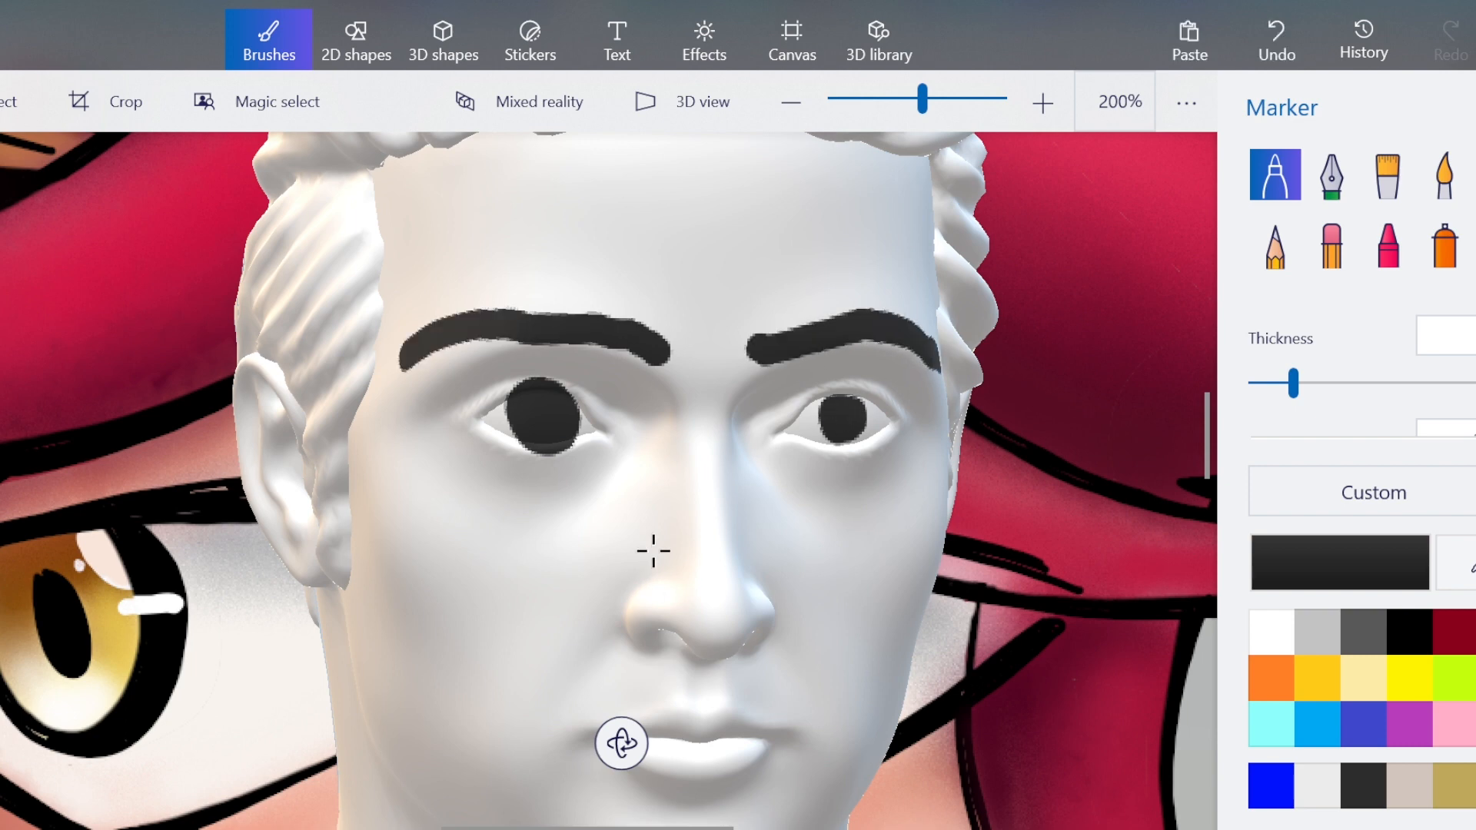
scroll(653, 550, down, 2)
mouse_move(542, 627)
mouse_down()
mouse_move(679, 713)
mouse_move(765, 688)
mouse_move(793, 672)
mouse_up()
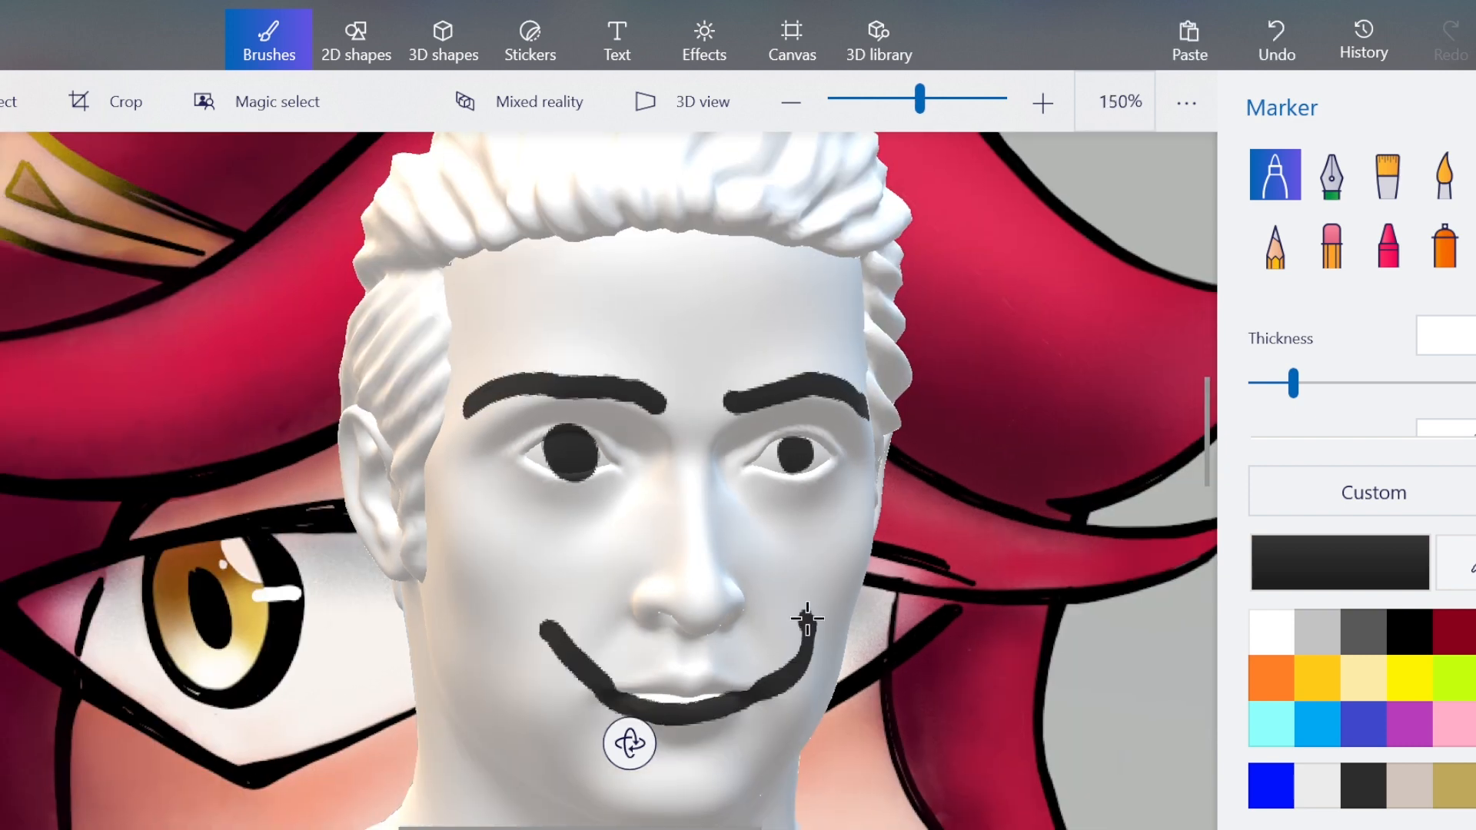
Paint the bust's draped robe indigo blue with a much thicker Marker stroke.
scroll(1048, 263, down, 2)
scroll(967, 328, down, 1)
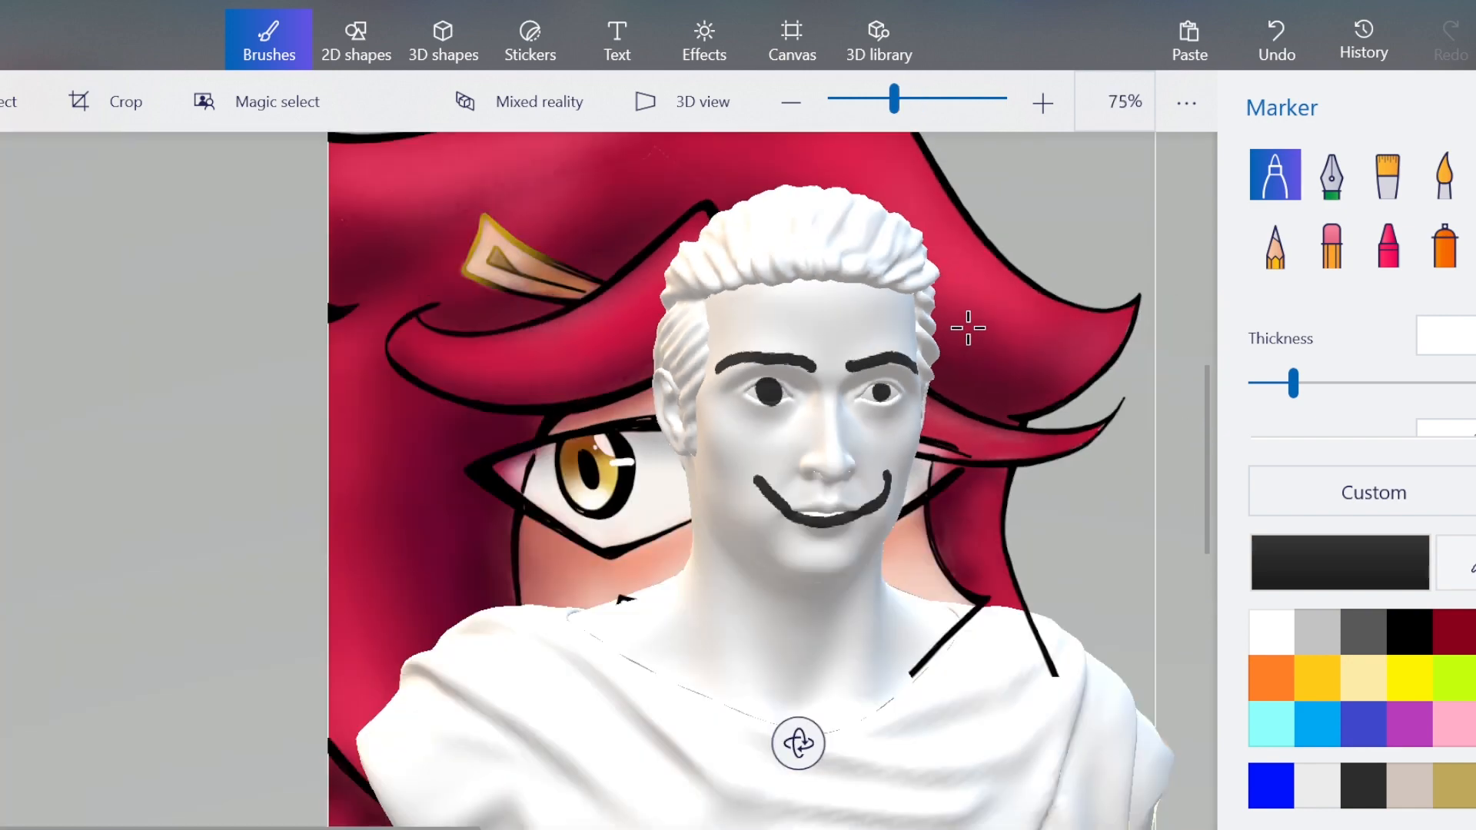
scroll(968, 328, down, 1)
scroll(800, 425, down, 1)
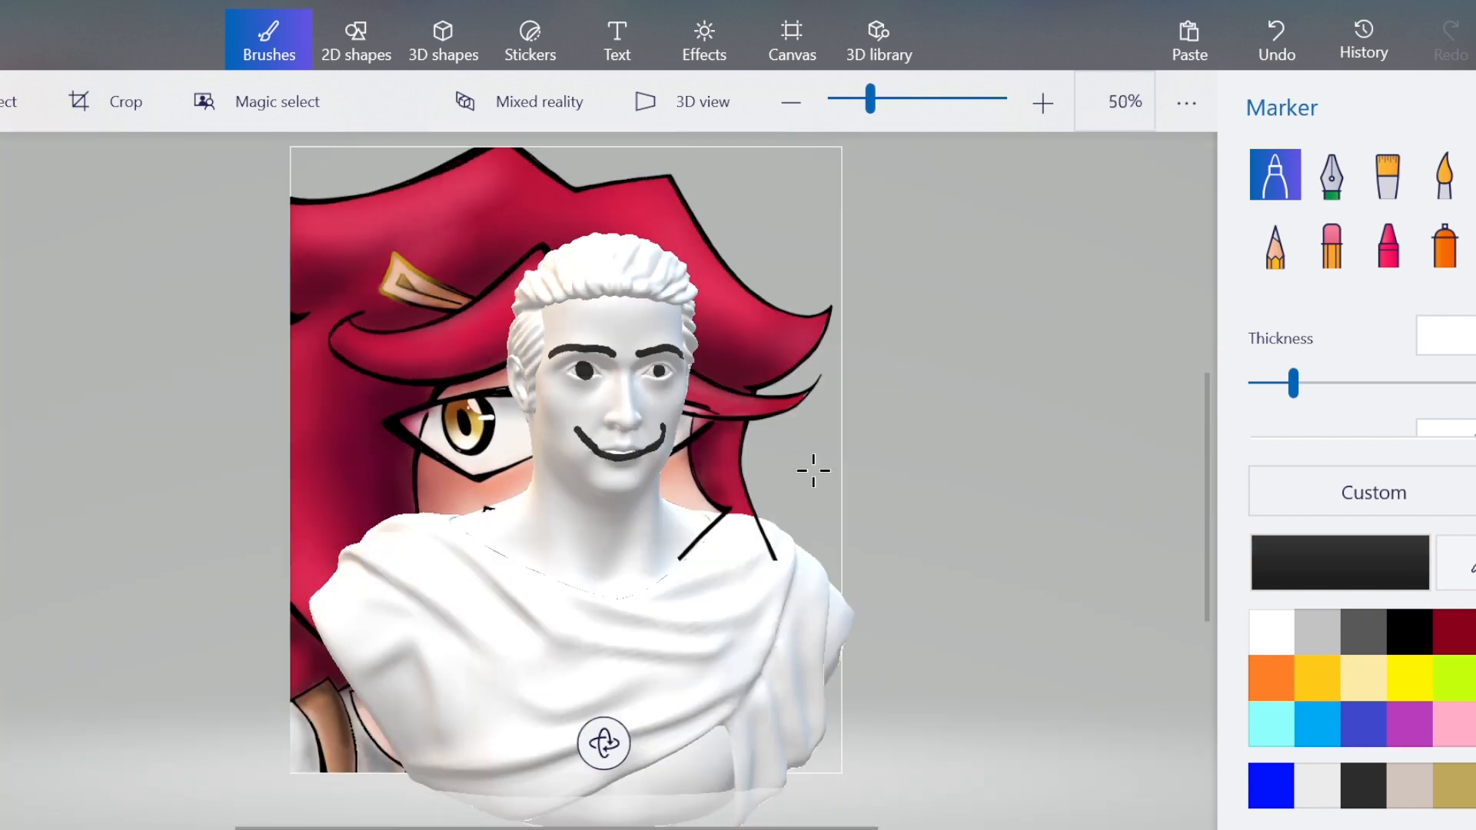
scroll(659, 520, down, 1)
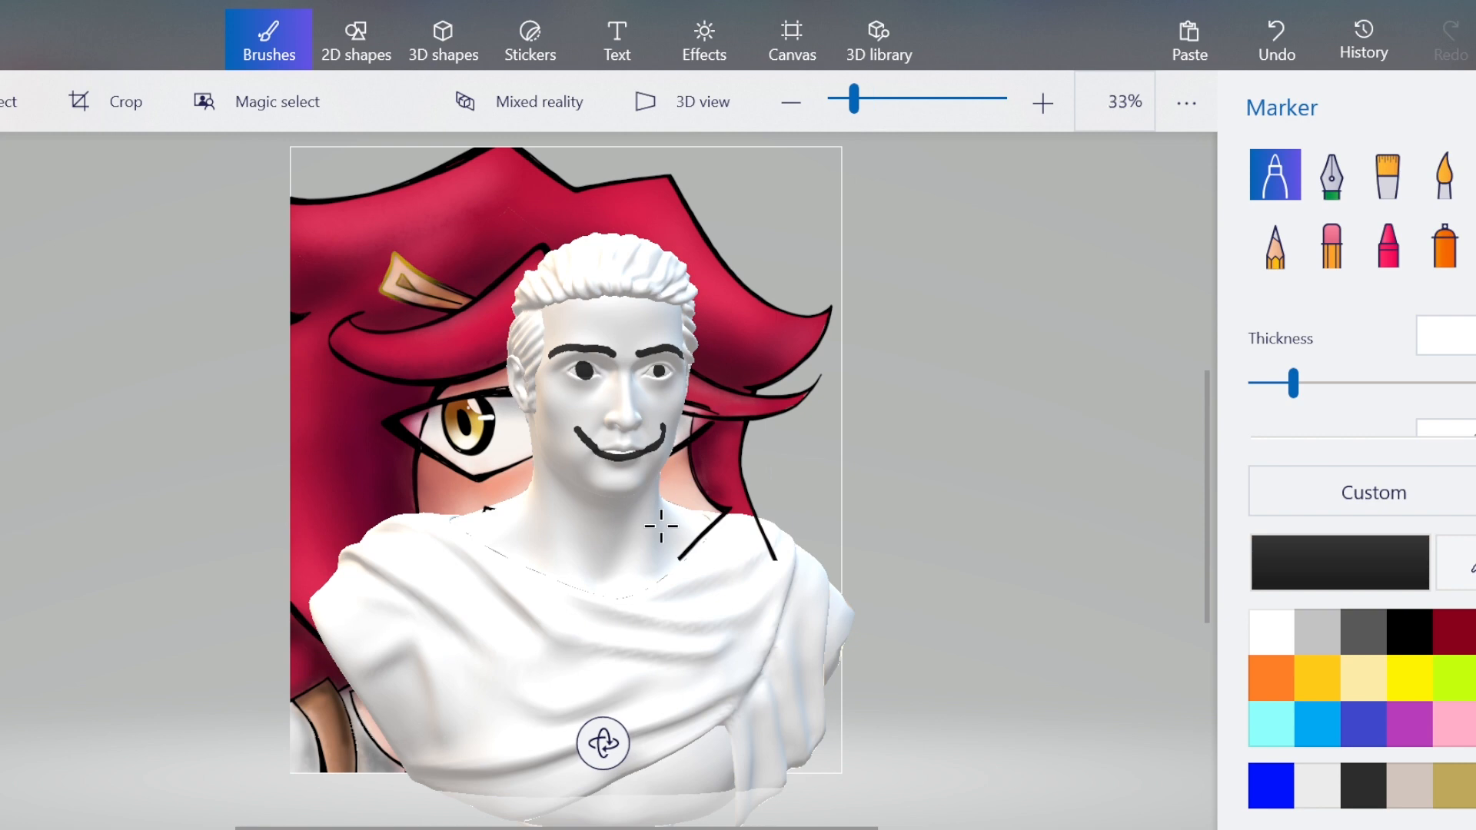
click(1363, 724)
drag(1294, 383, 1383, 383)
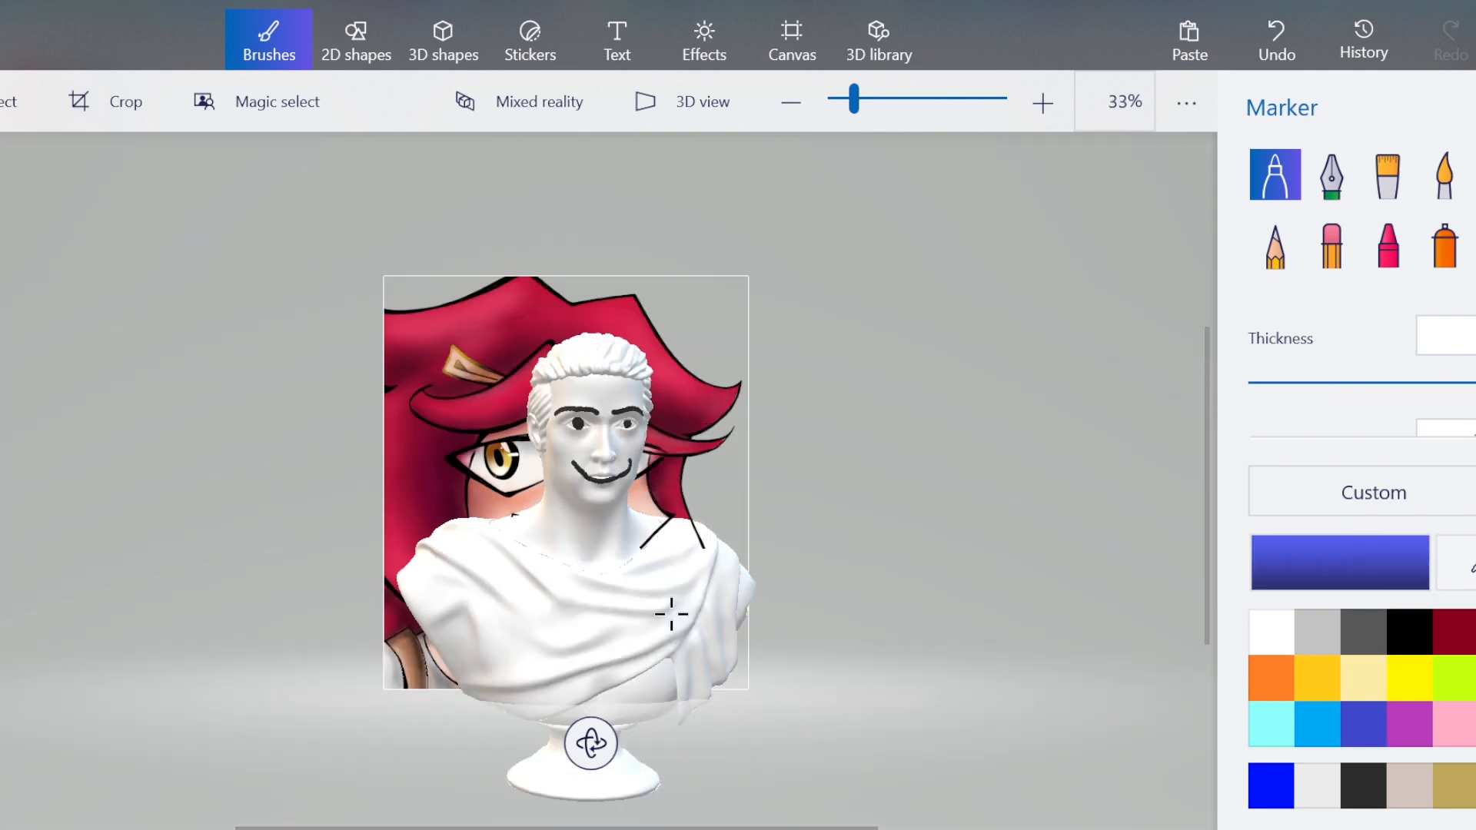
mouse_move(671, 614)
mouse_down()
mouse_move(652, 637)
mouse_move(524, 624)
mouse_move(433, 560)
mouse_move(461, 681)
mouse_move(502, 618)
mouse_move(448, 578)
mouse_move(672, 677)
mouse_move(438, 567)
mouse_move(679, 664)
mouse_move(392, 547)
mouse_move(661, 608)
mouse_move(421, 587)
mouse_move(609, 602)
mouse_move(617, 683)
mouse_move(674, 673)
mouse_up()
scroll(801, 452, up, 3)
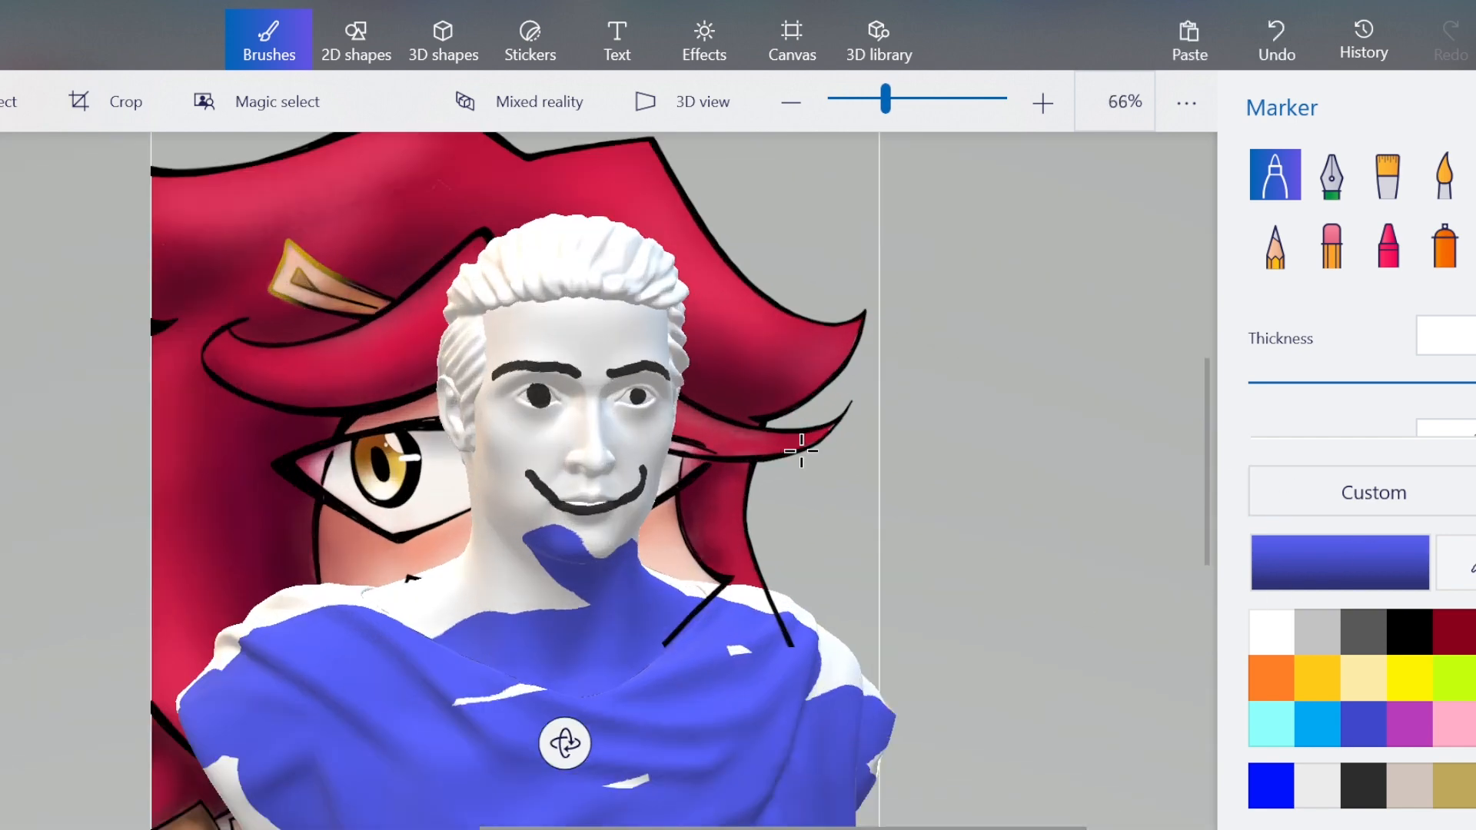
Delete the painted bust from in front of the character drawing.
scroll(801, 454, down, 3)
click(23, 101)
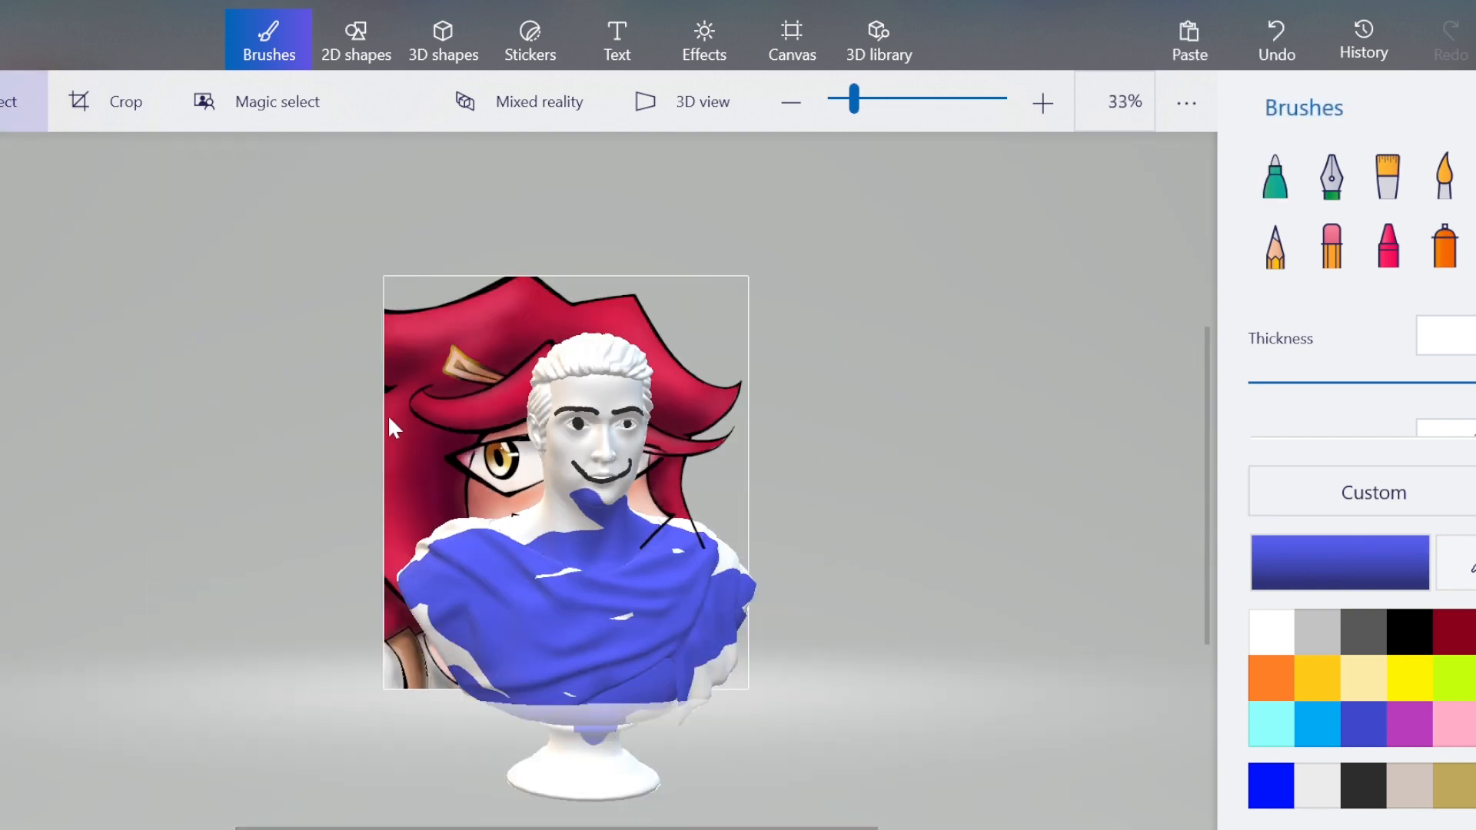
click(621, 607)
key(Delete)
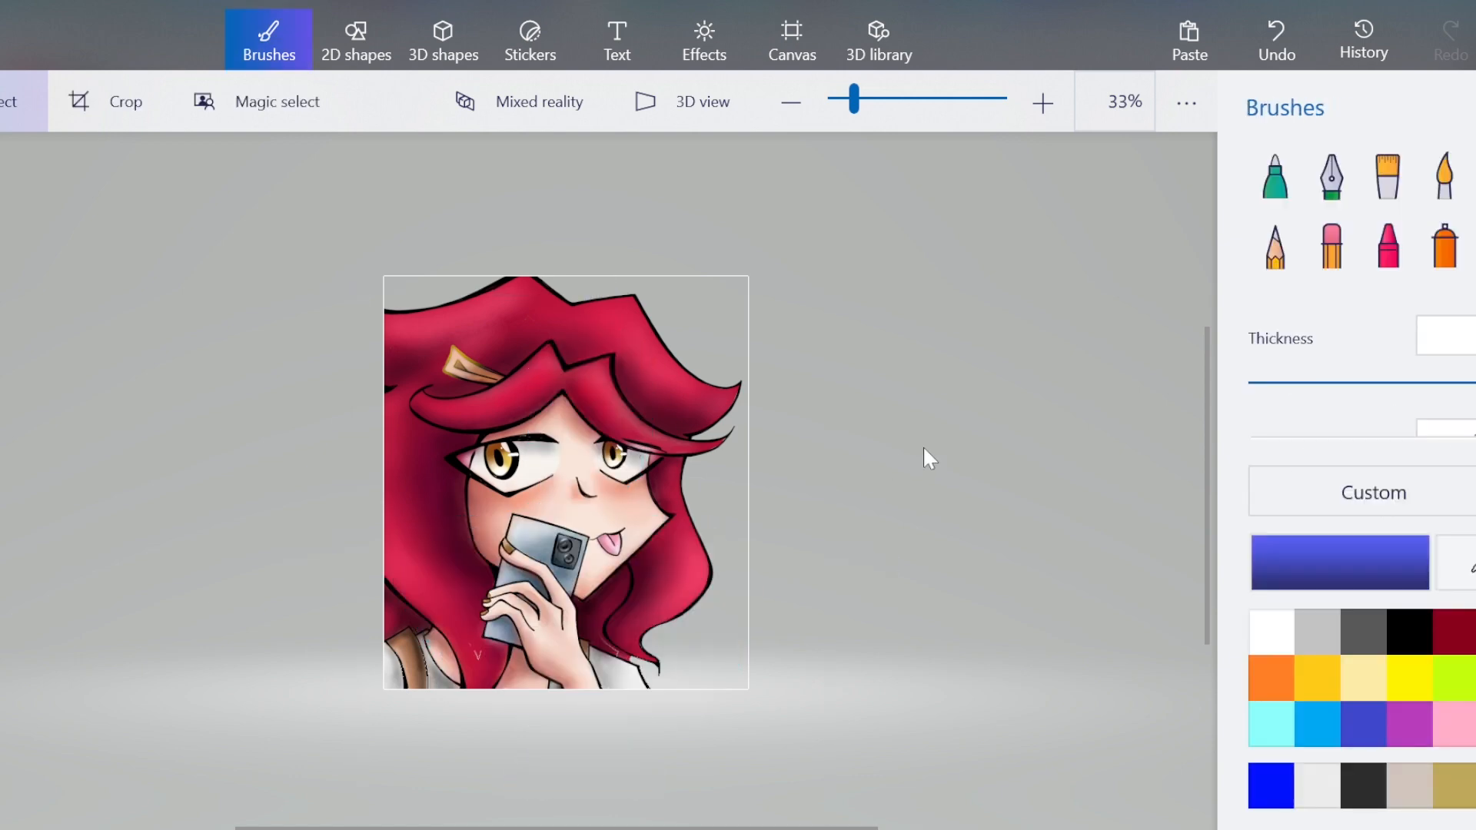
Examine the character drawing as a whole and up close around the eyes, nose and phone.
scroll(563, 497, up, 4)
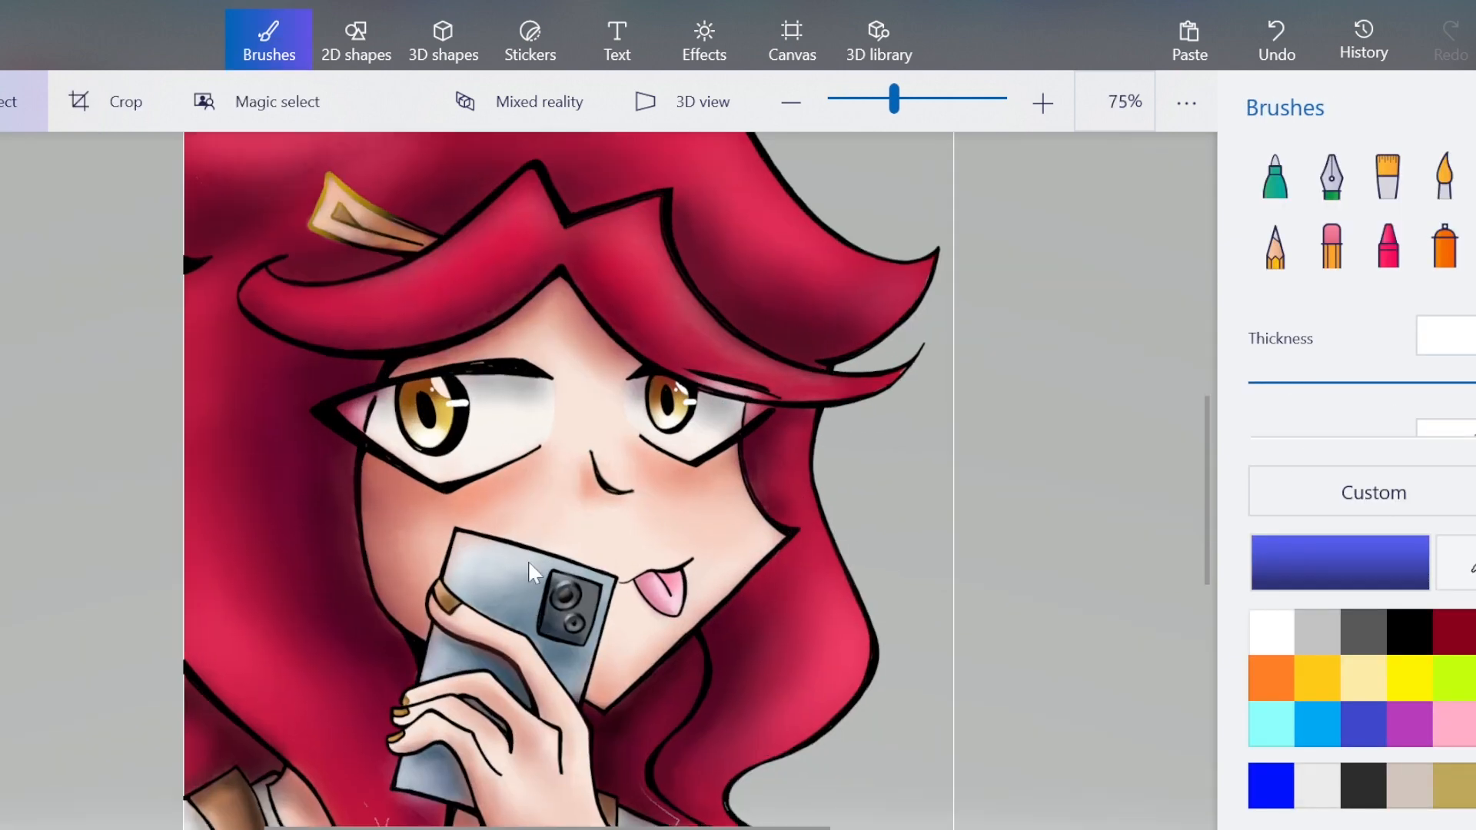
scroll(523, 529, down, 3)
scroll(468, 342, up, 2)
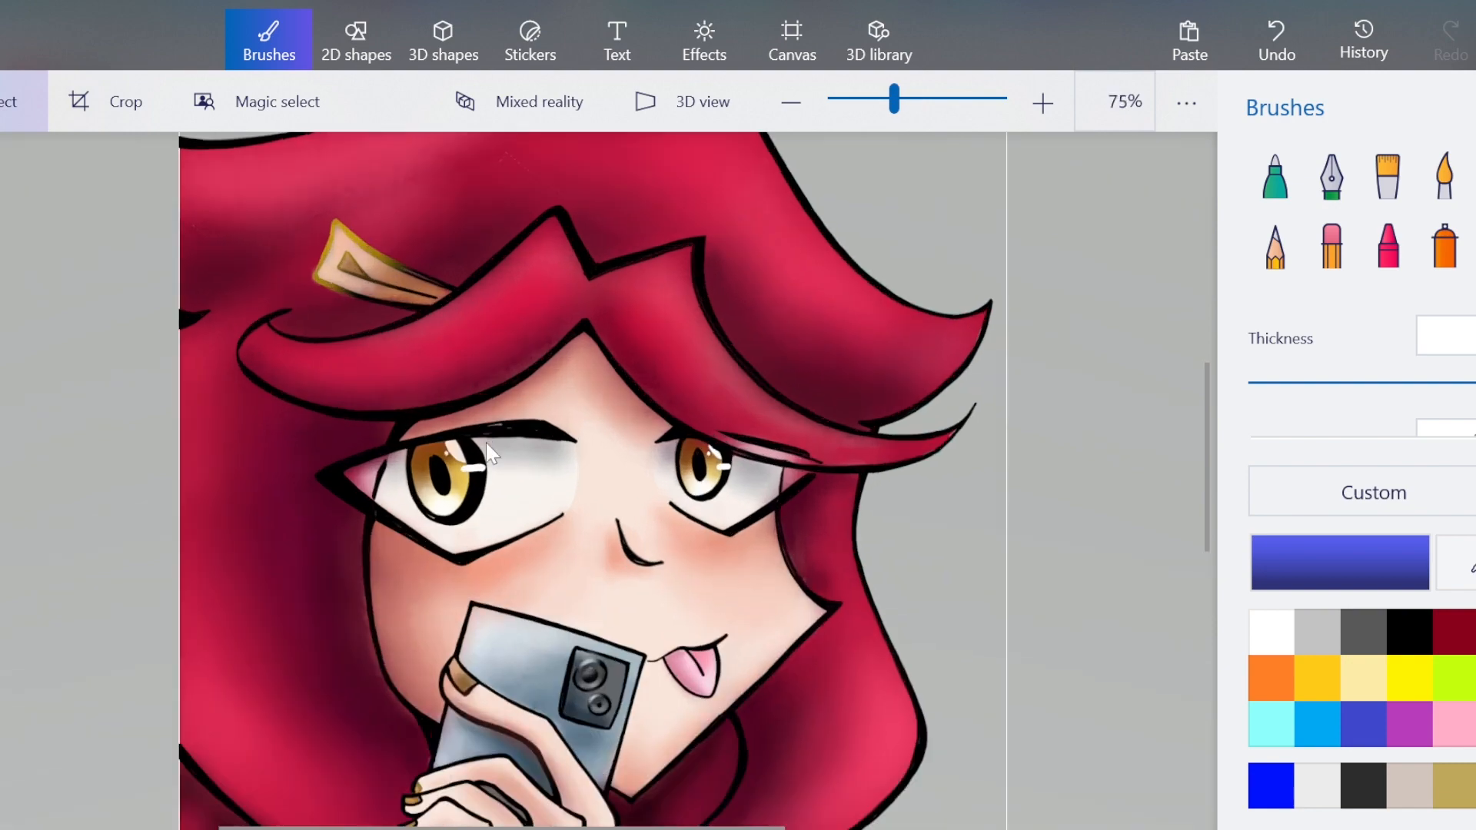
scroll(784, 600, up, 3)
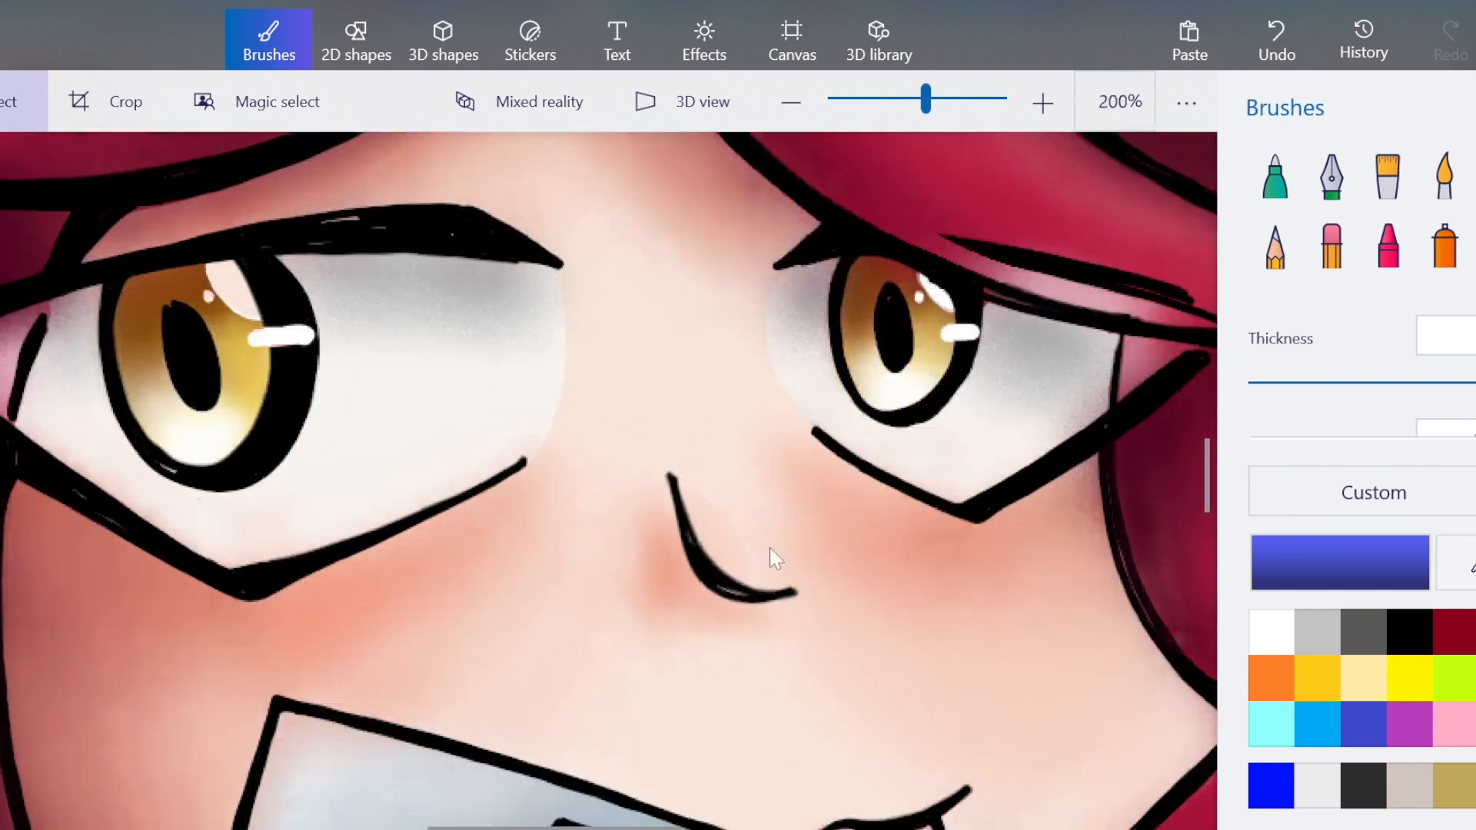
scroll(745, 507, down, 1)
scroll(741, 497, down, 5)
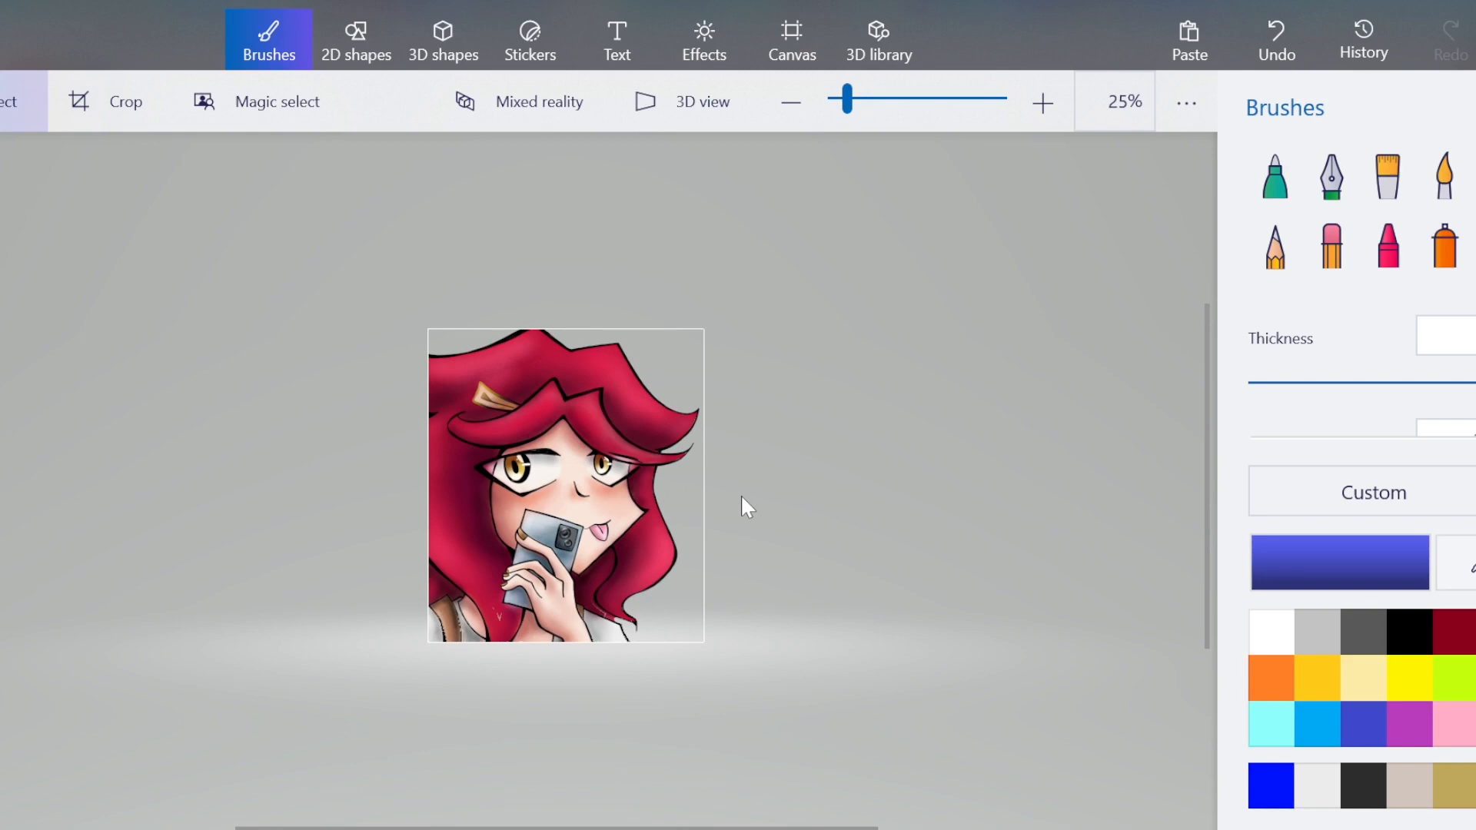
scroll(520, 461, up, 1)
scroll(524, 496, down, 1)
scroll(654, 493, up, 2)
scroll(655, 494, down, 1)
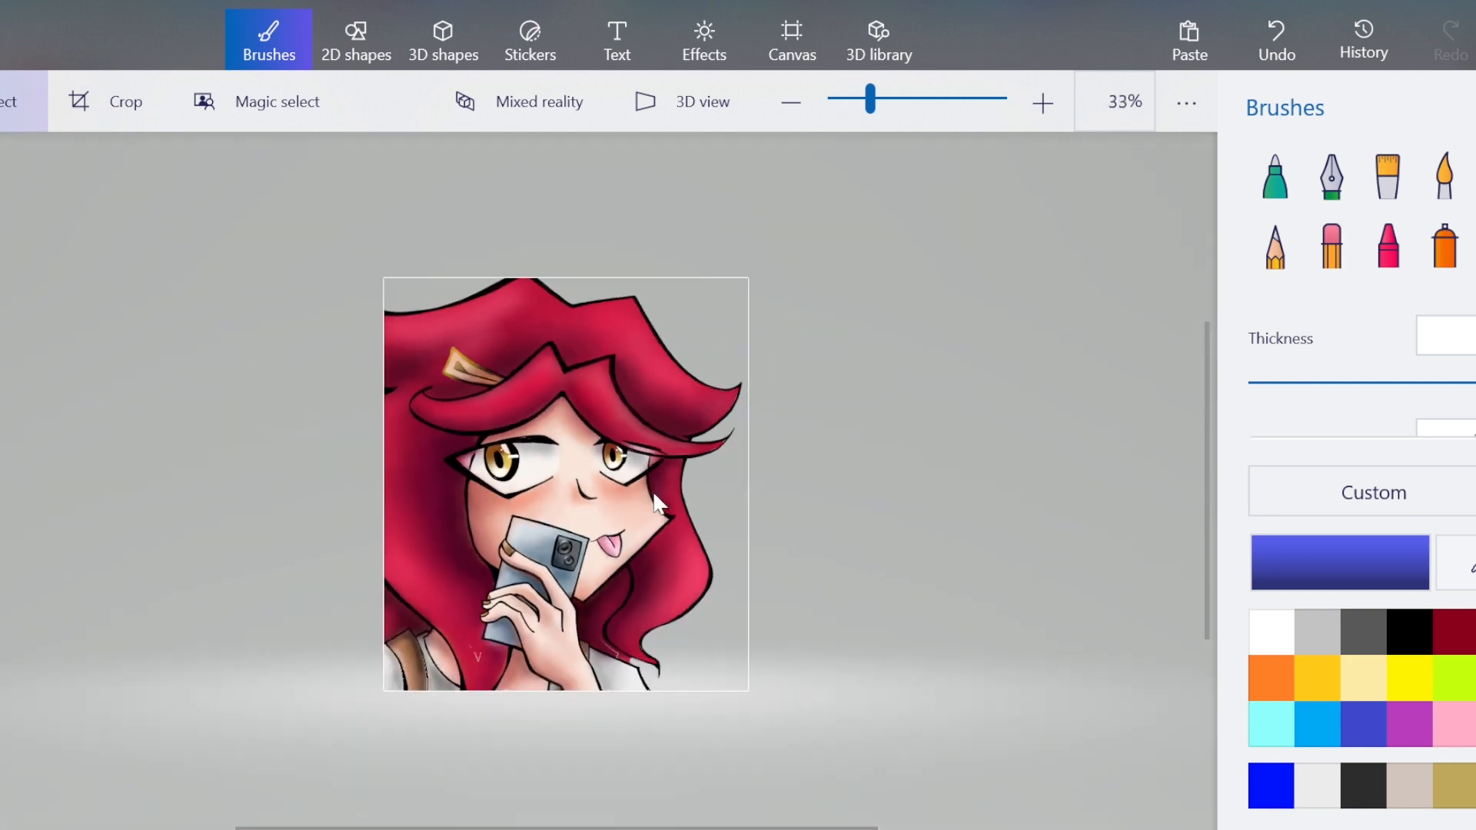
scroll(654, 493, up, 1)
scroll(654, 494, up, 2)
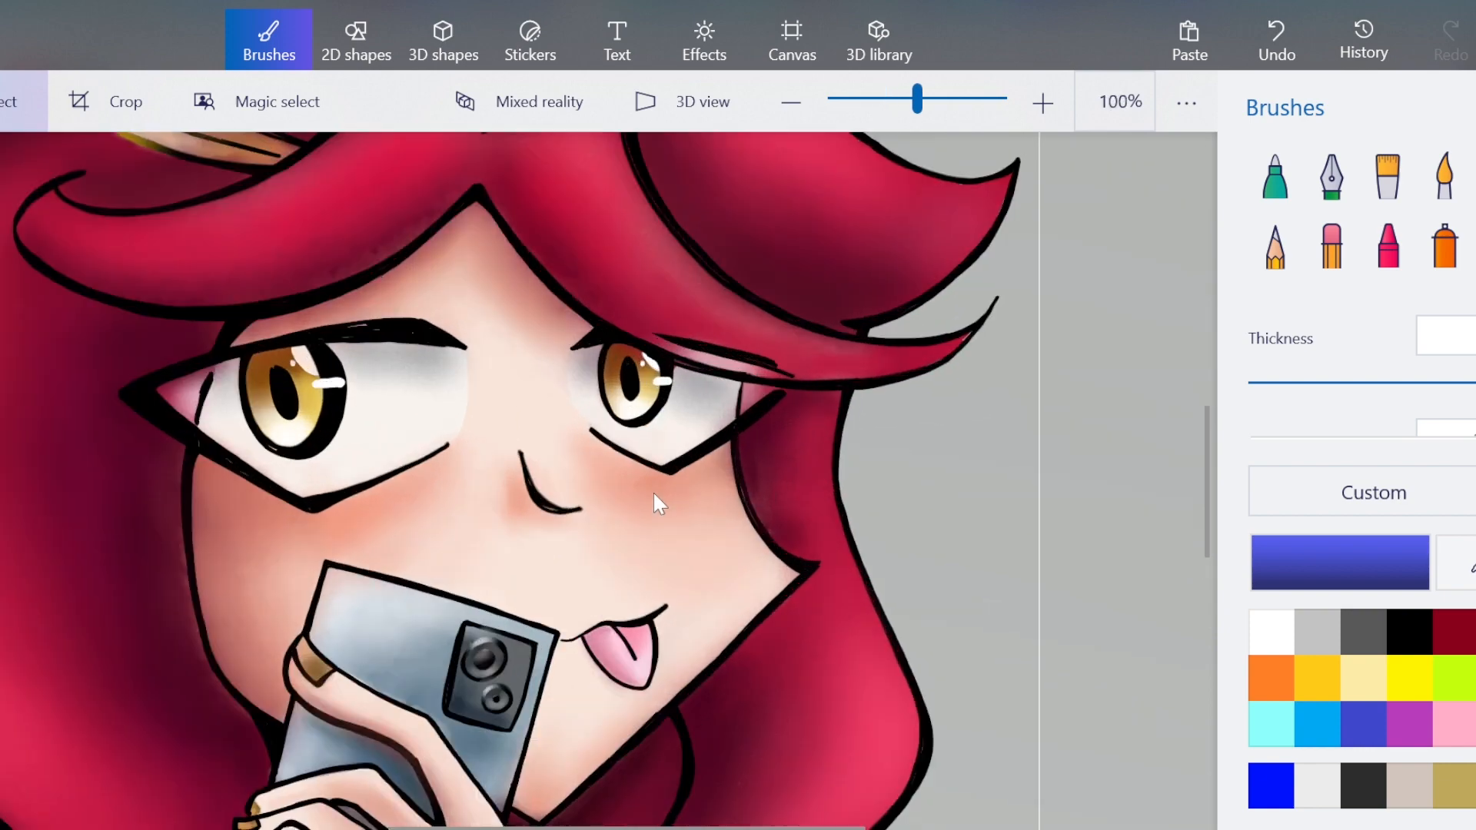